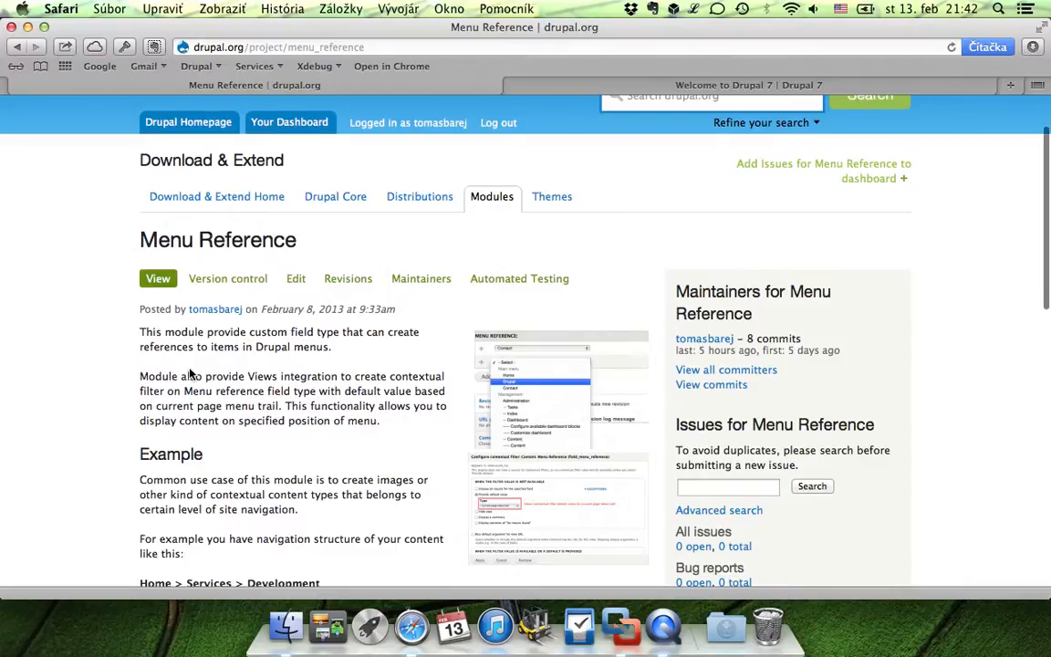
# Read the Menu Reference project description, view its menu field screenshot, and return to the project page.
pyautogui.scroll(-1, 182, 369)
pyautogui.scroll(-4, 189, 370)
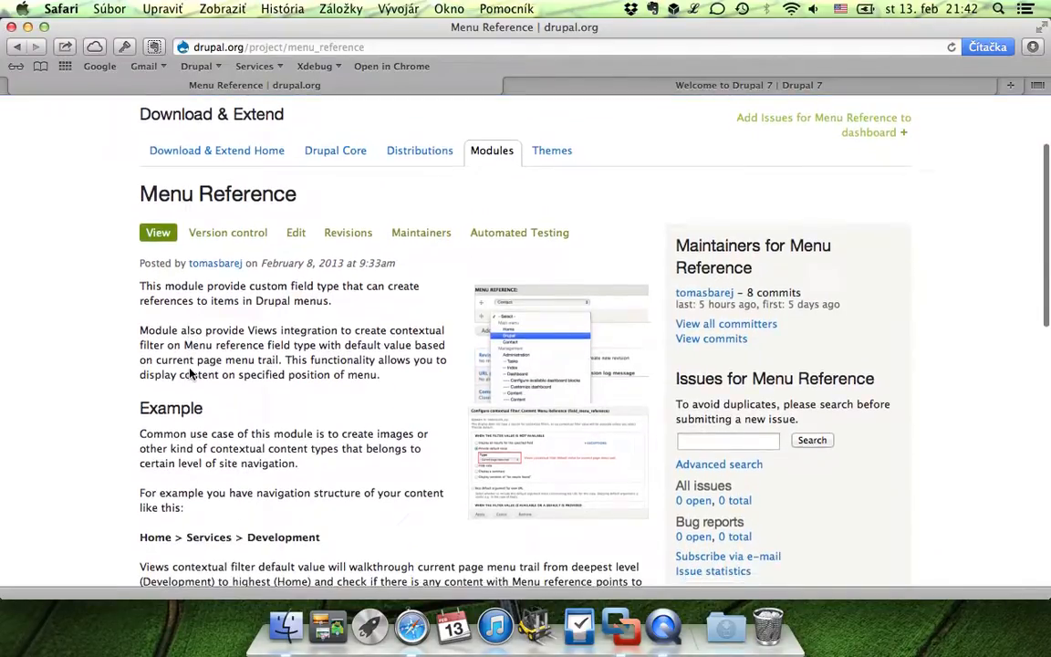
pyautogui.scroll(-5, 189, 369)
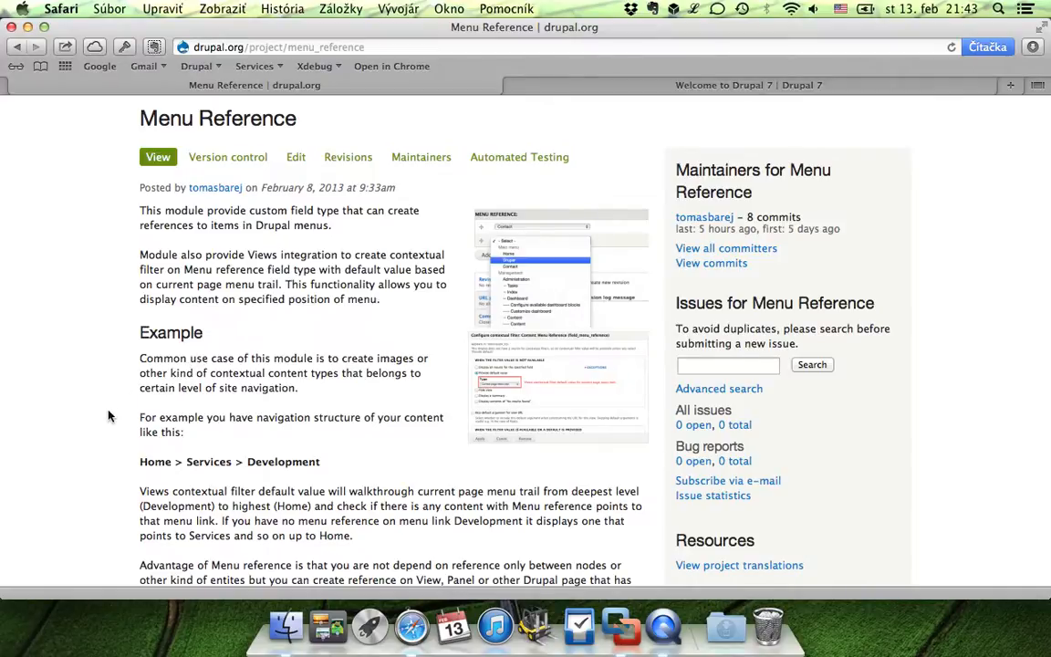
pyautogui.click(515, 303)
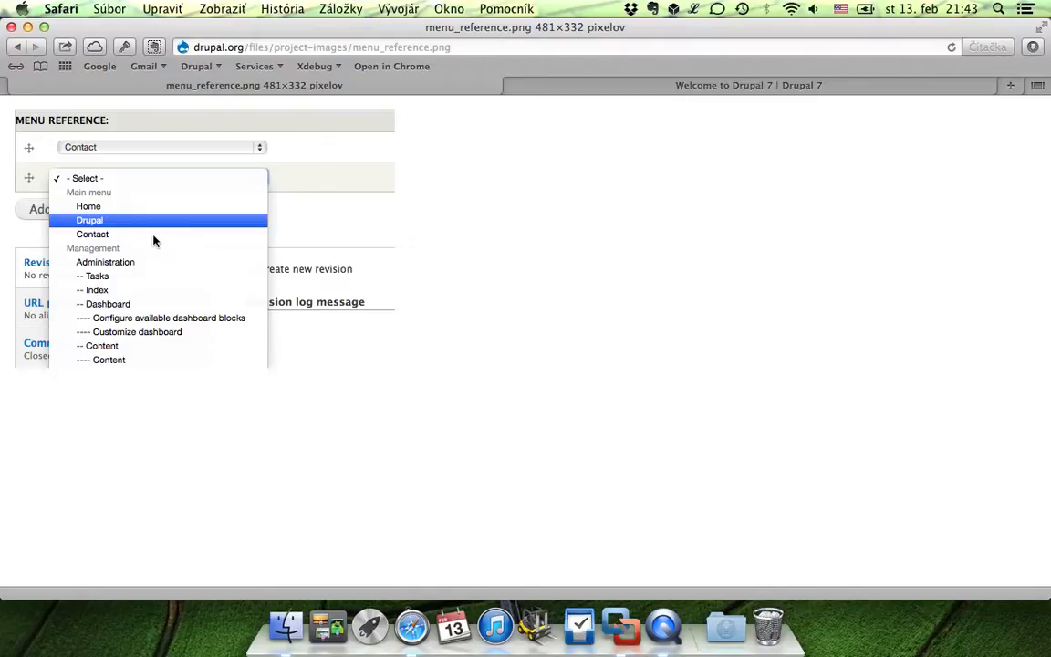
pyautogui.click(17, 46)
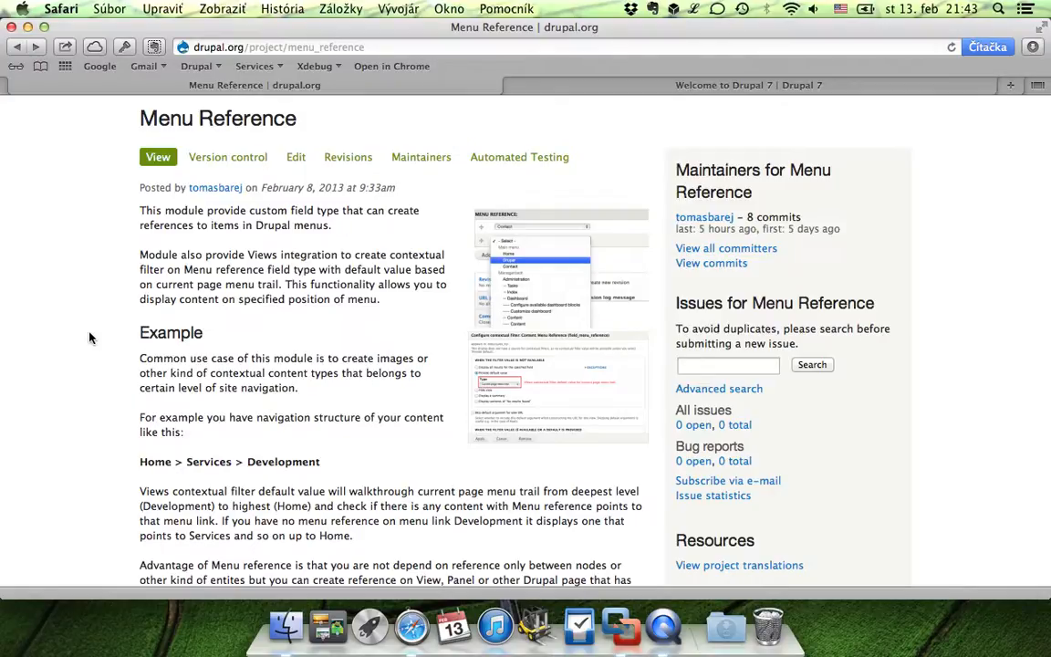
# Switch to the Drupal 7 demo site and examine its home page and main menu.
pyautogui.click(538, 84)
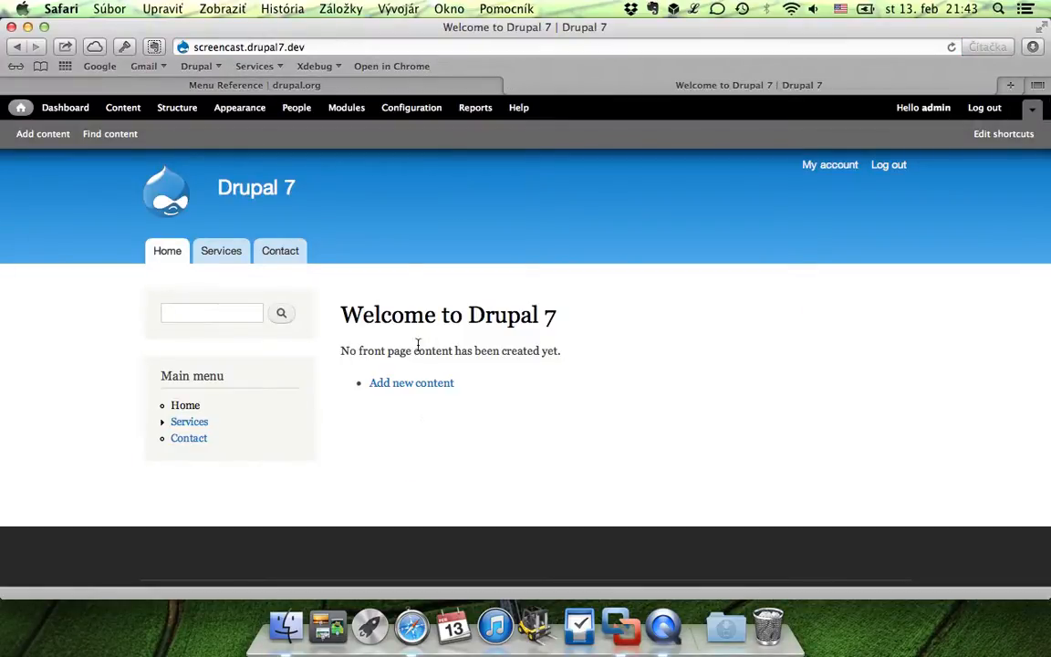
pyautogui.moveTo(316, 198); pyautogui.dragTo(219, 185)
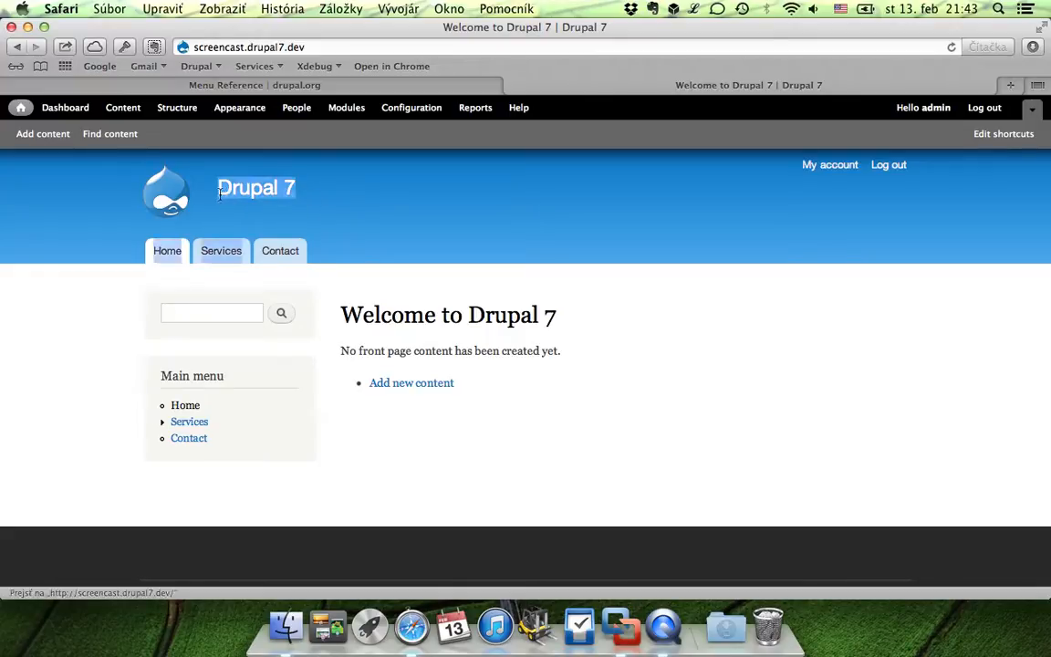
pyautogui.click(346, 206)
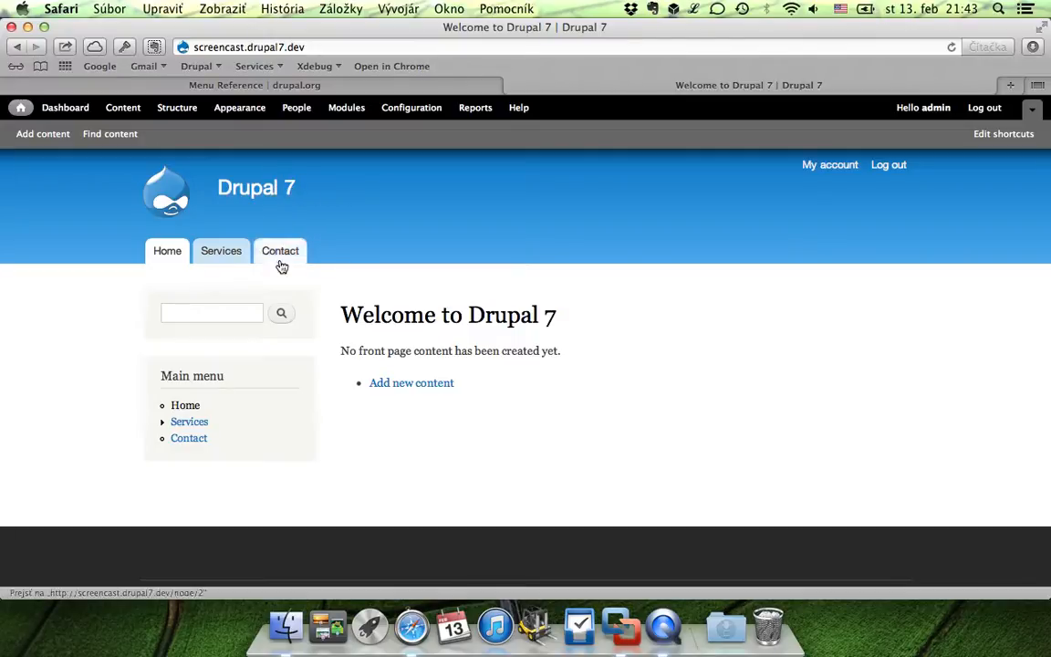
pyautogui.scroll(-2, 119, 312)
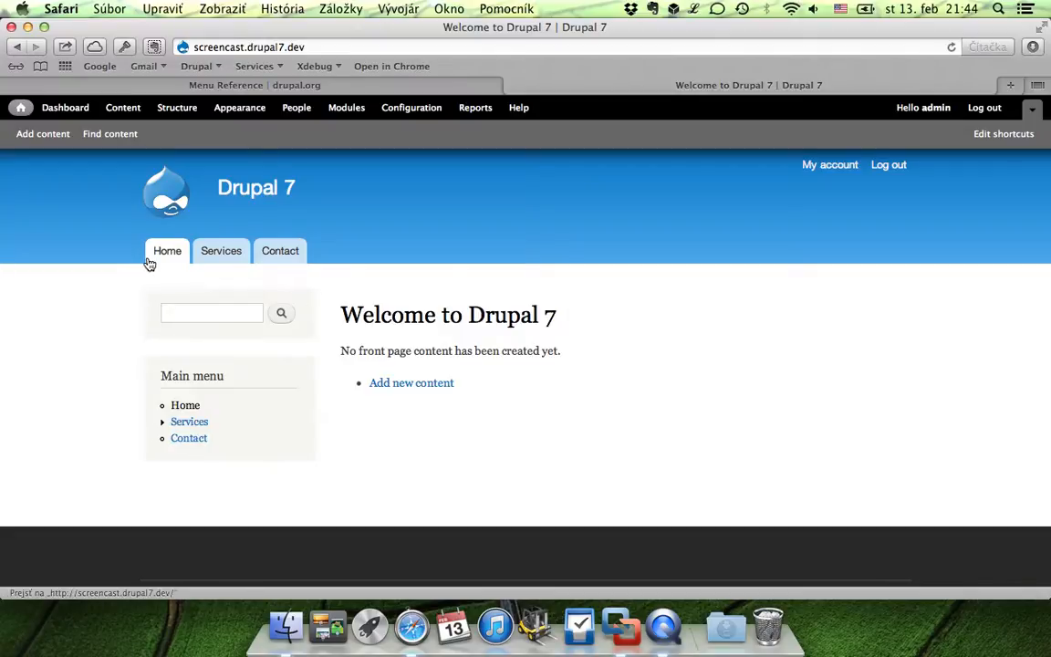
# Examine the site's content list and view the Consulting page from it.
pyautogui.click(93, 140)
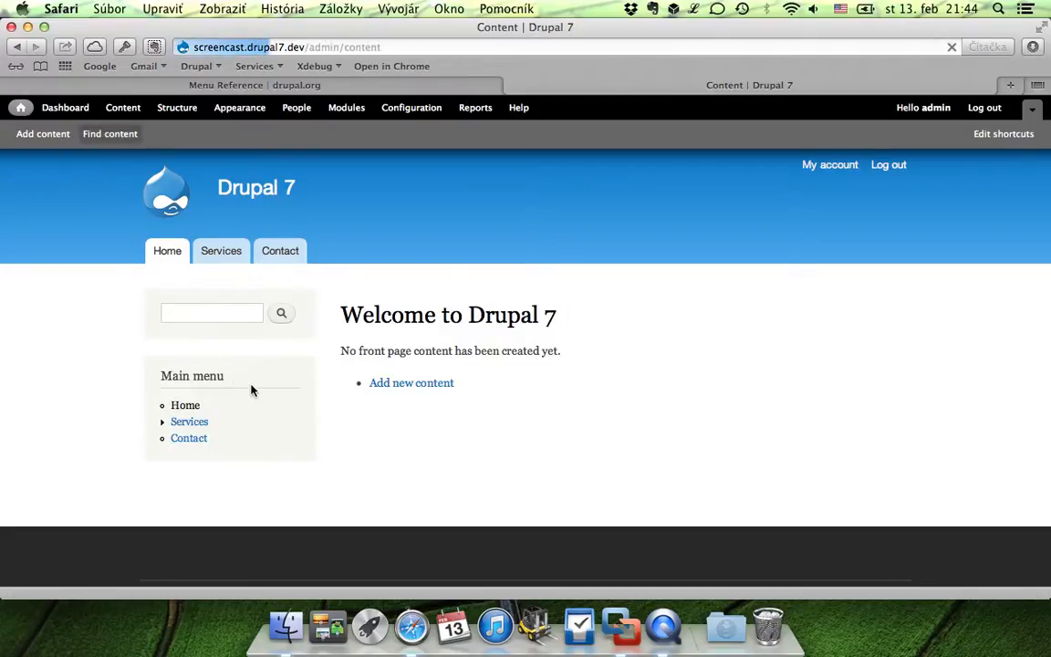
pyautogui.scroll(-5, 252, 390)
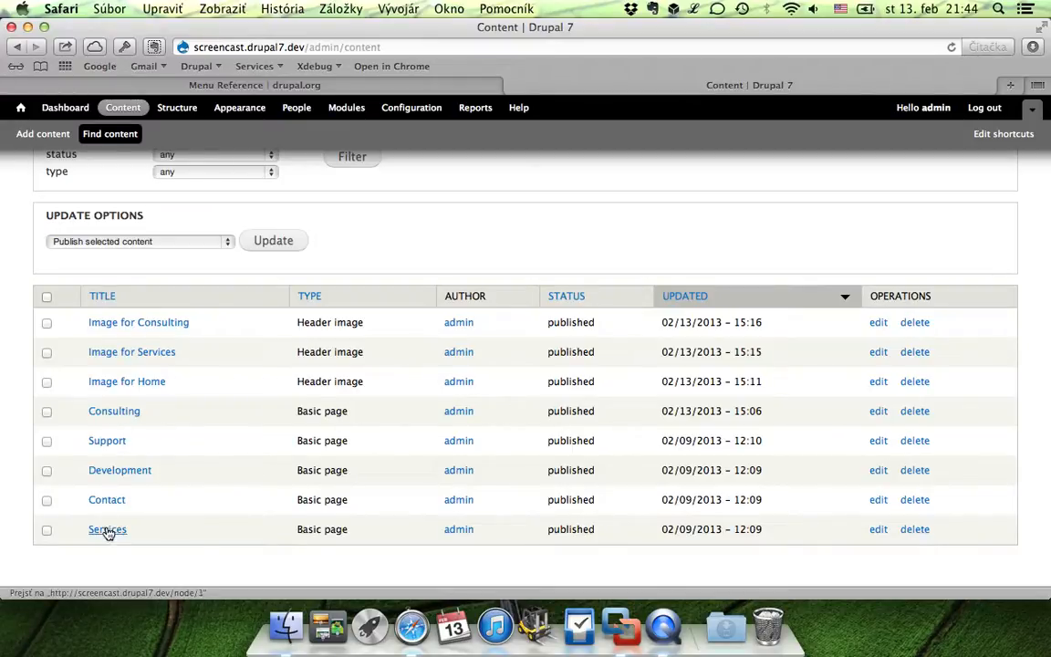
pyautogui.click(108, 418)
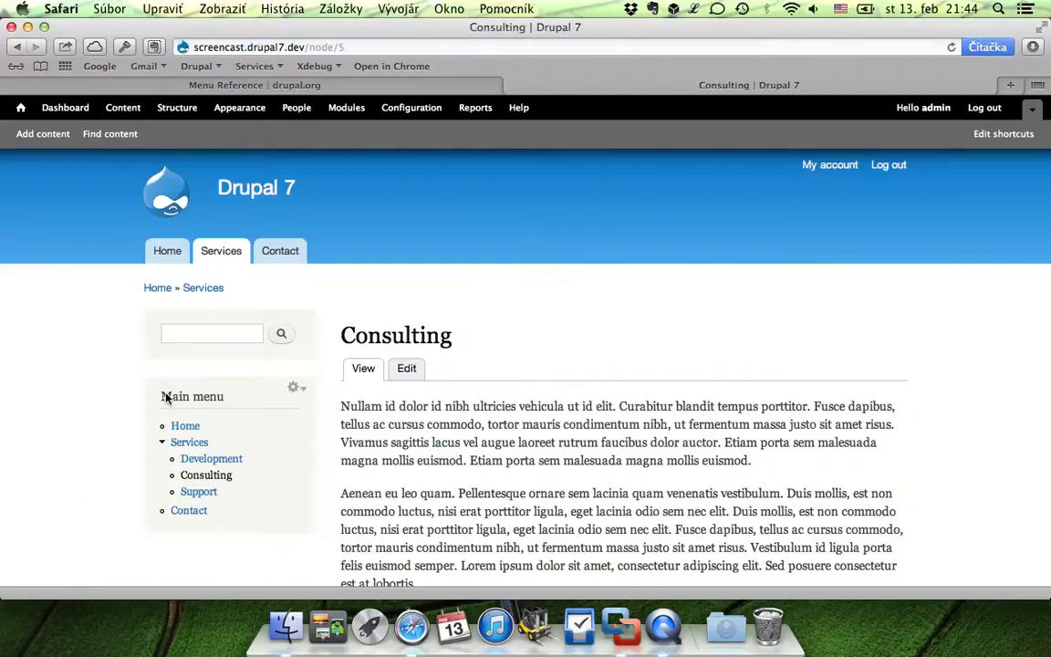
pyautogui.scroll(-2, 136, 521)
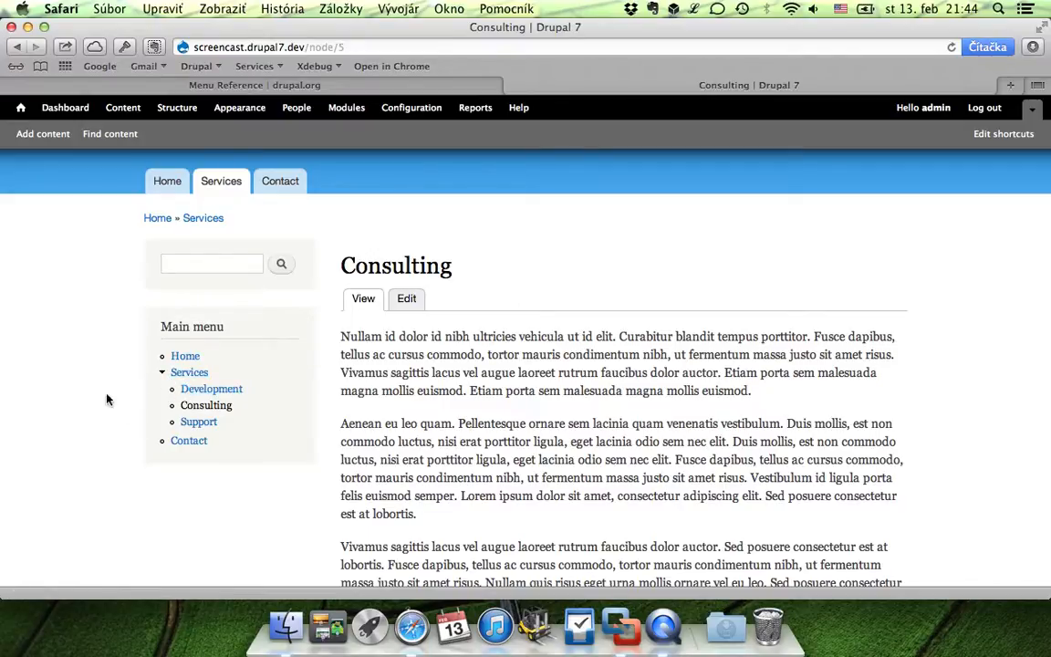
pyautogui.scroll(-1, 106, 399)
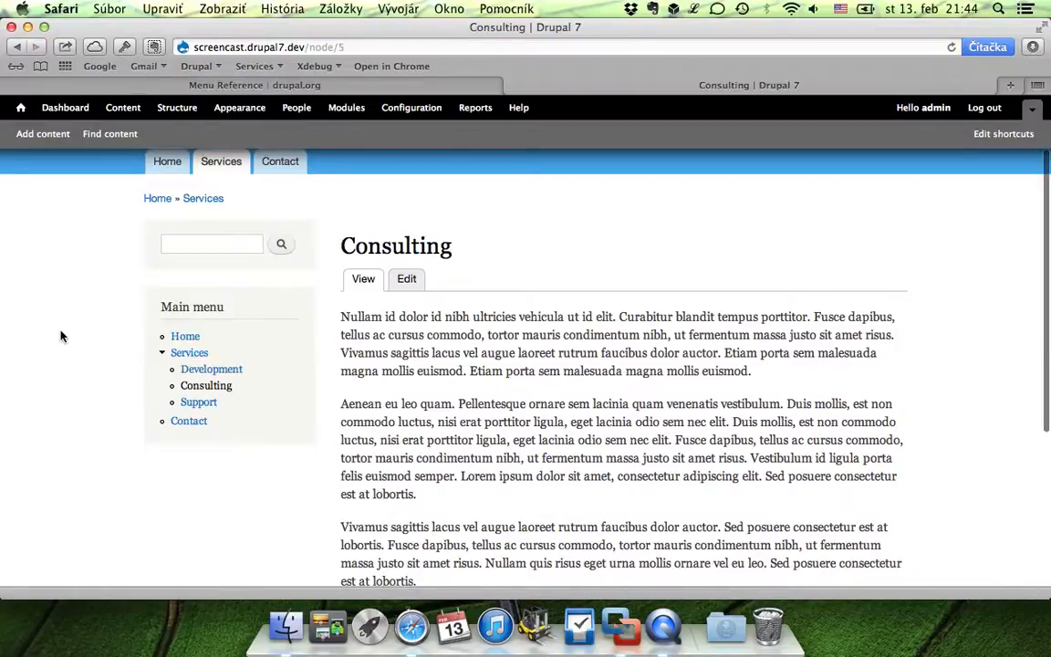
# Display the list of links in the site's Main menu to examine its hierarchy.
pyautogui.scroll(5, 60, 337)
pyautogui.click(177, 108)
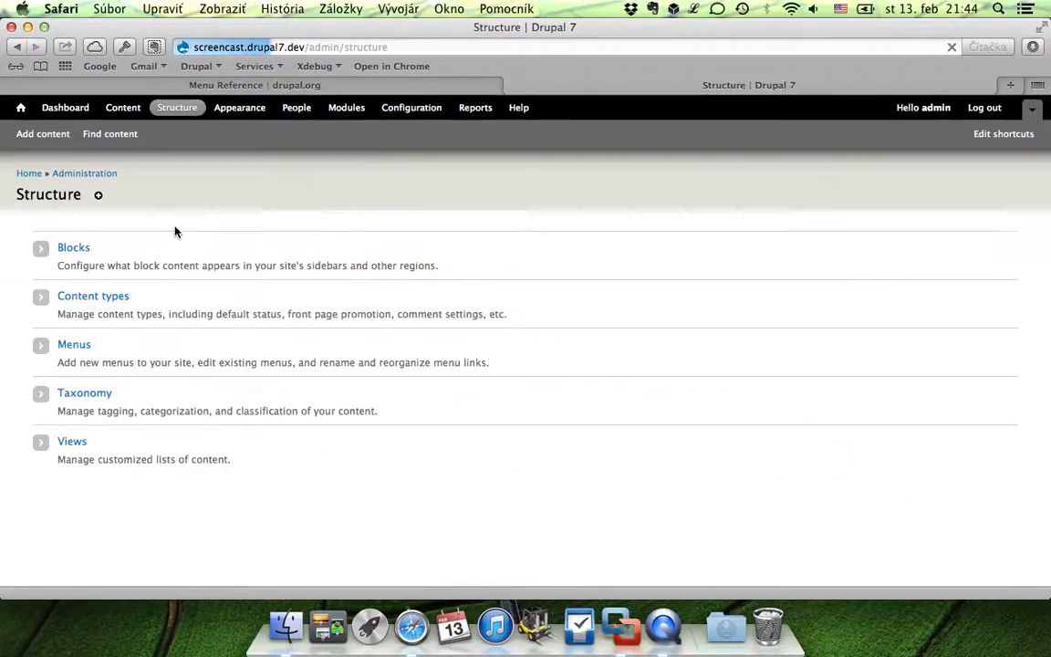
pyautogui.click(84, 356)
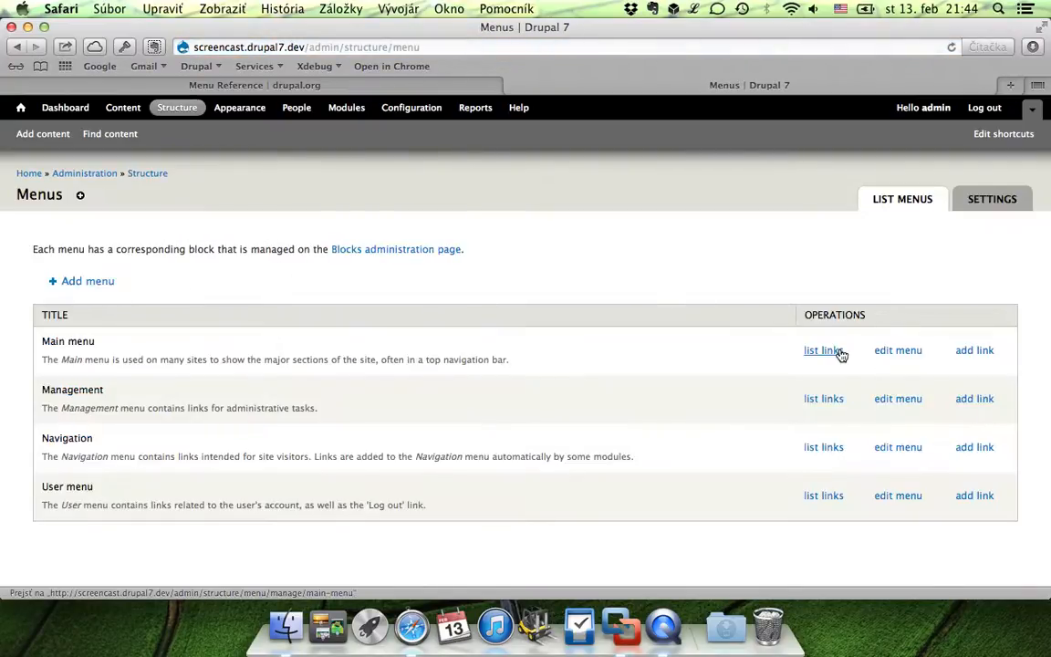
pyautogui.click(838, 352)
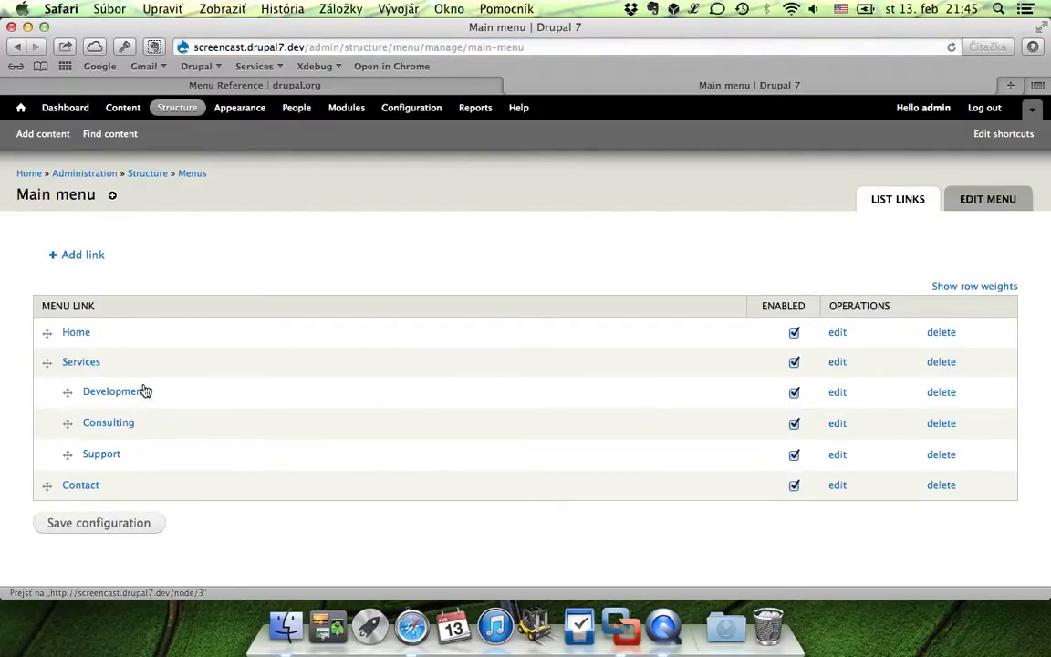
# View the site's content types, then return to the home page.
pyautogui.click(169, 116)
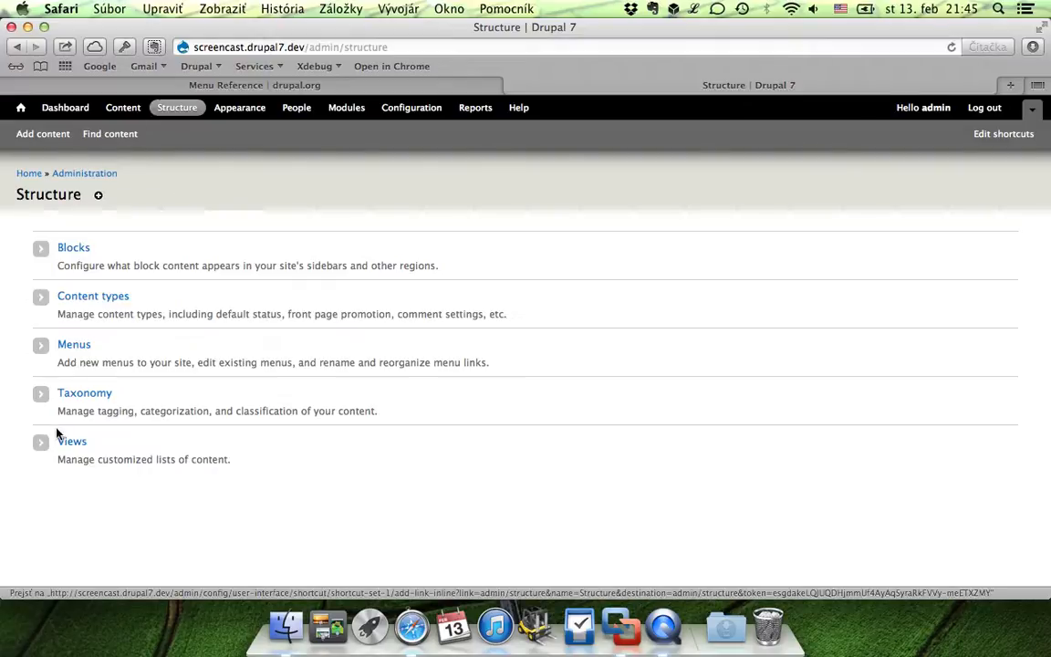
pyautogui.click(84, 298)
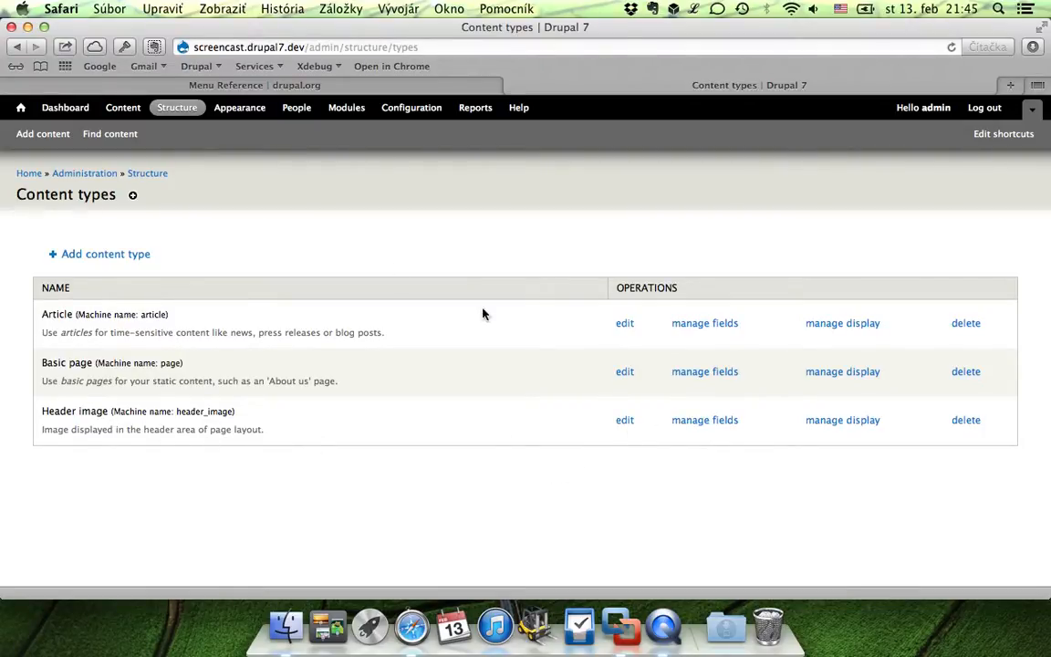
pyautogui.click(28, 174)
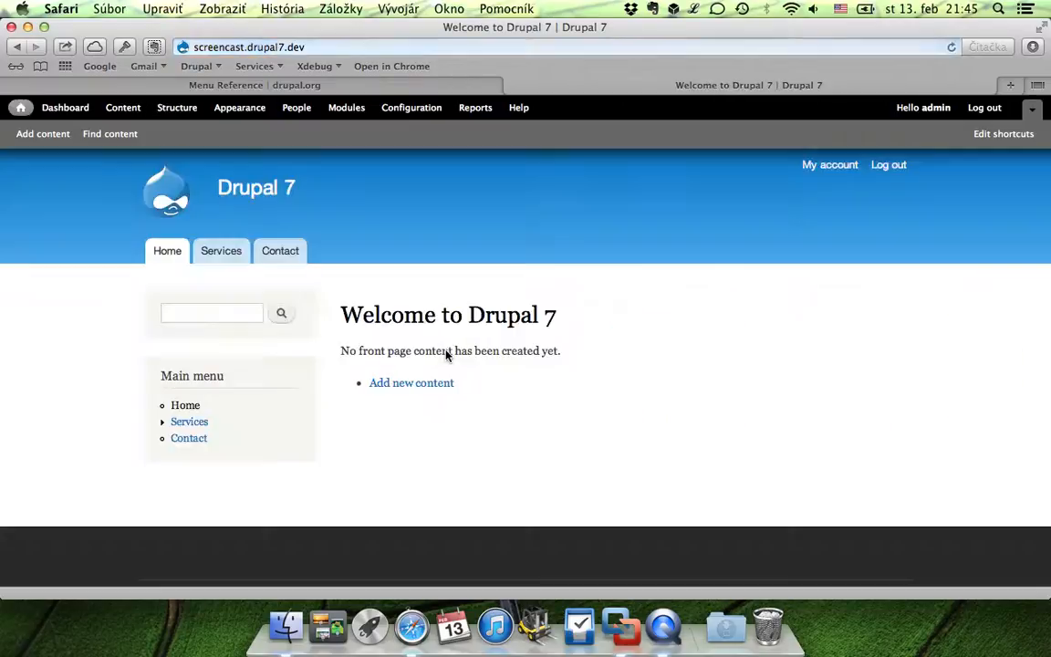
# View the Services page, then find the Image for Home header image in the content list and view it.
pyautogui.click(234, 261)
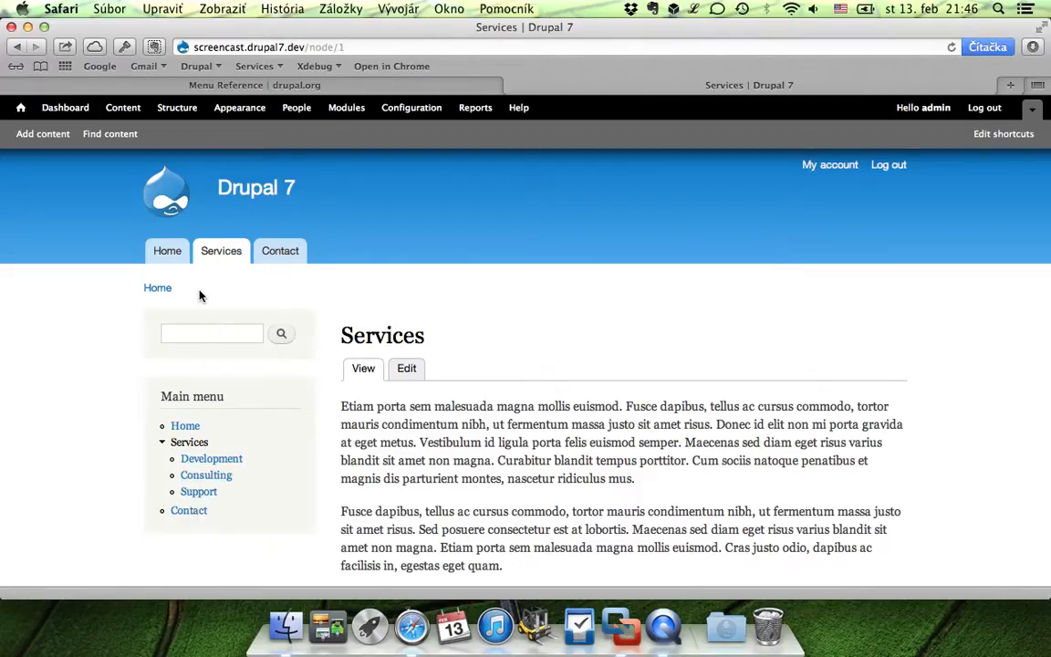
pyautogui.click(169, 109)
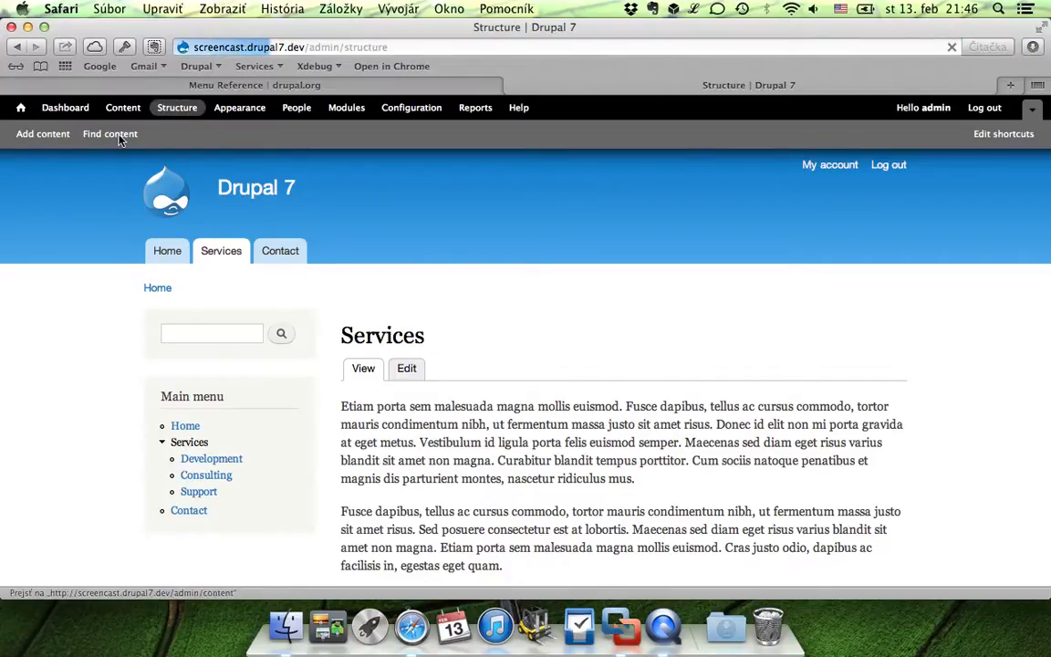
pyautogui.click(117, 137)
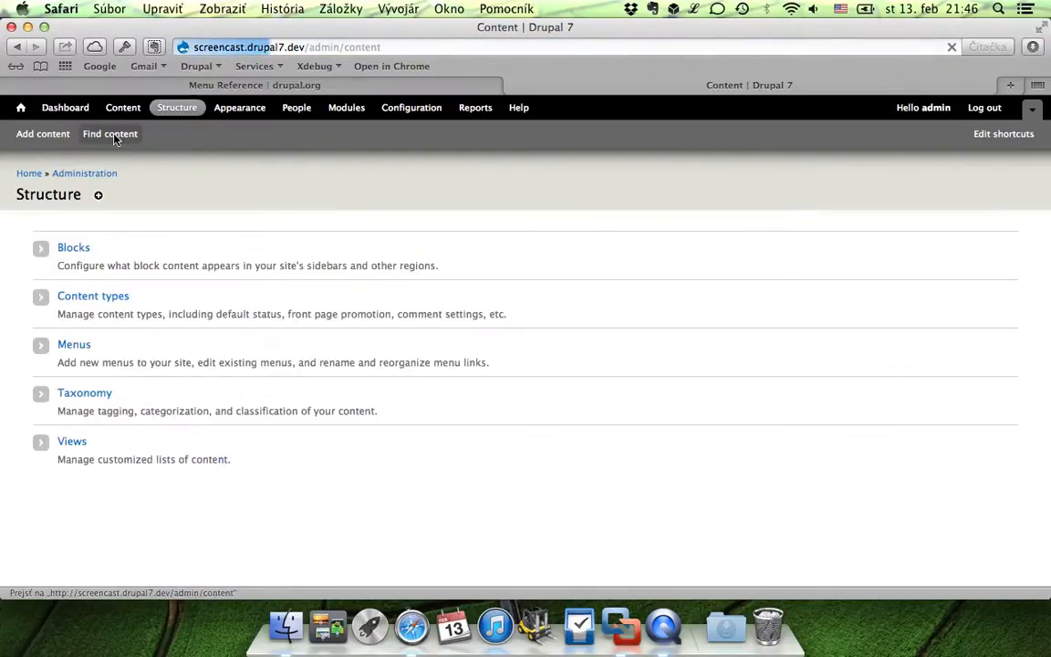
pyautogui.scroll(-4, 159, 361)
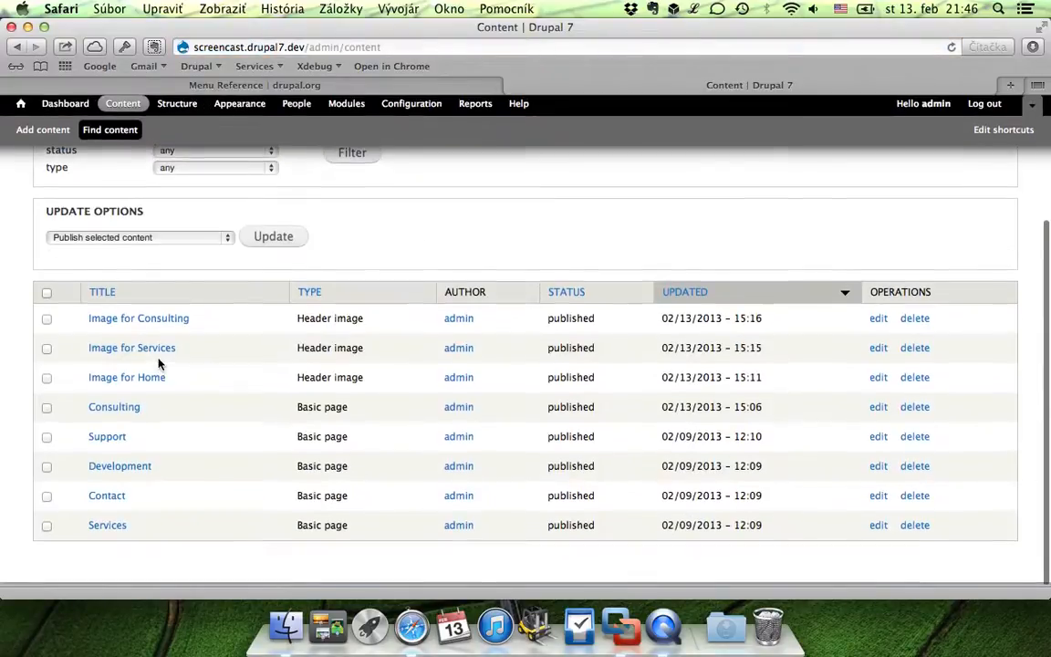
pyautogui.click(149, 381)
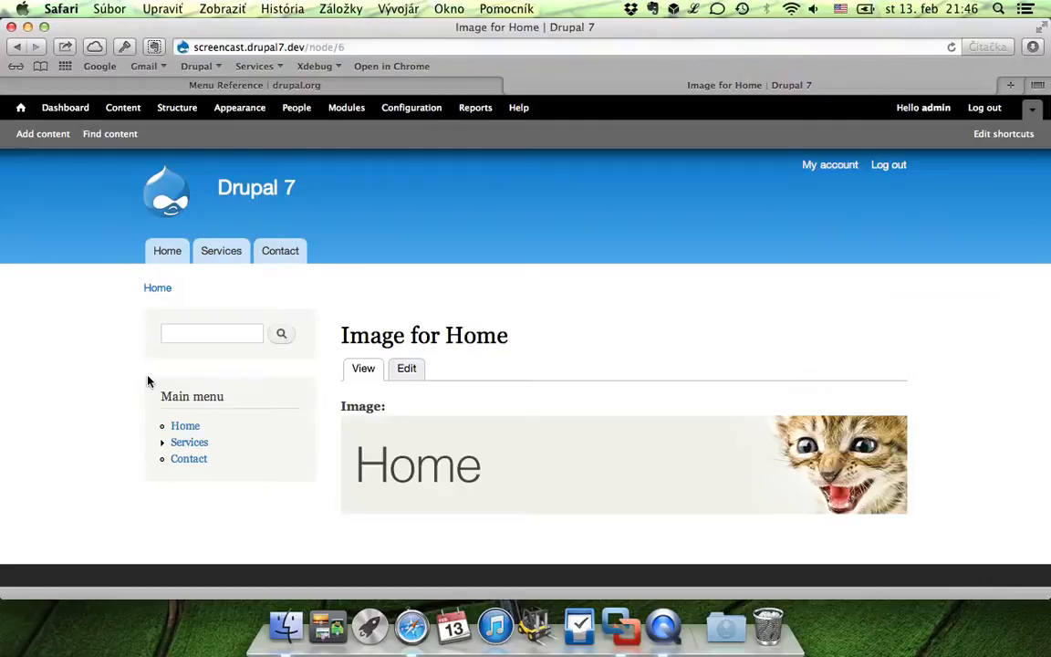
pyautogui.scroll(-2, 363, 471)
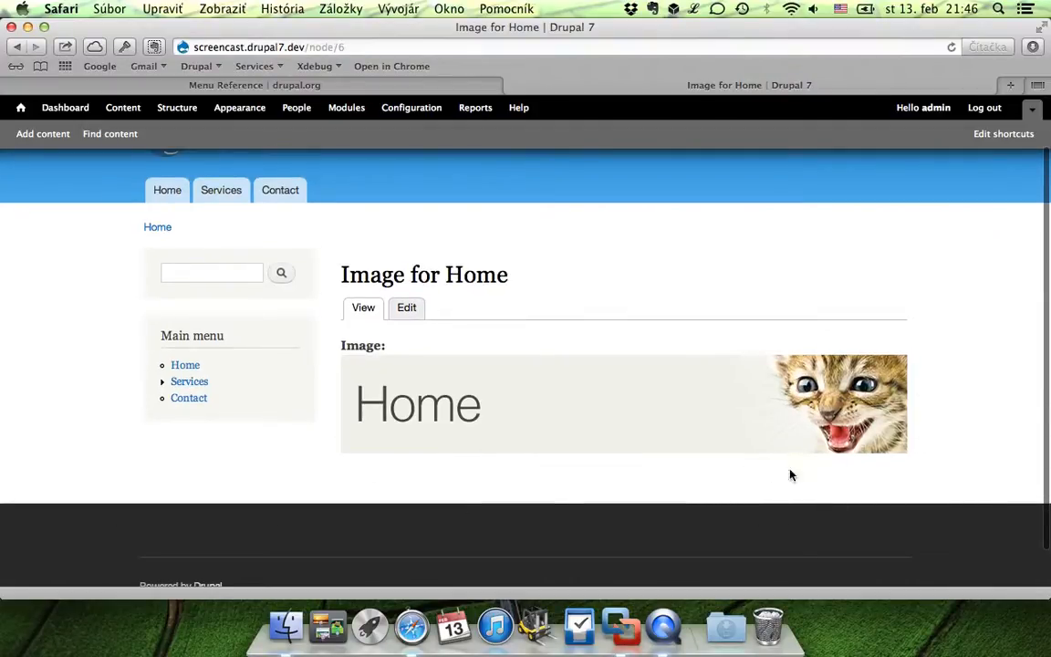
pyautogui.scroll(3, 388, 341)
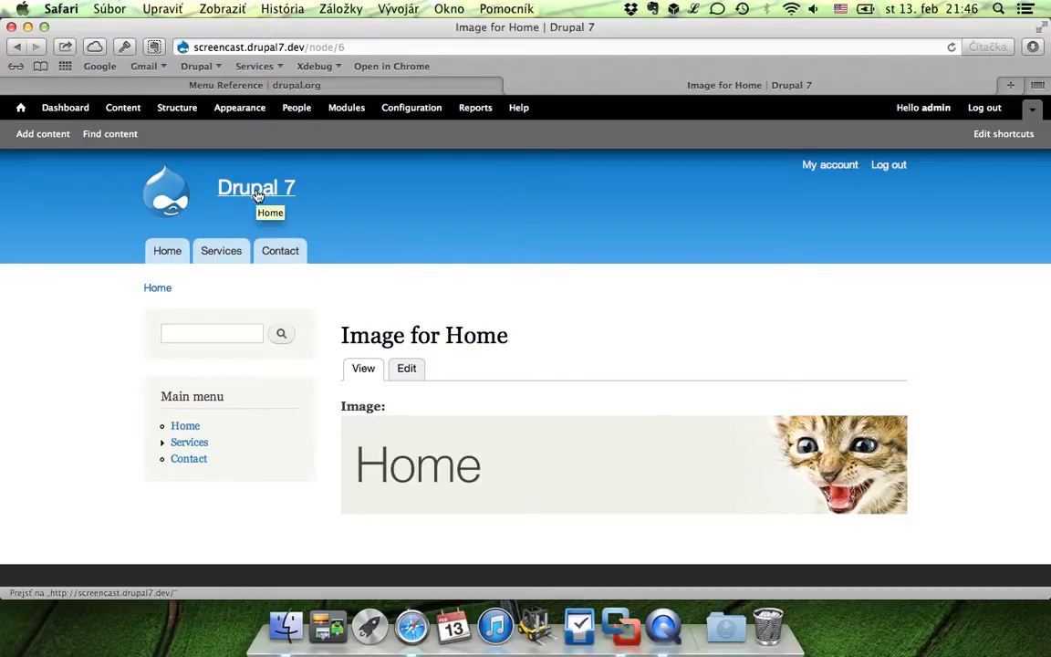
# View the Image for Services and Image for Consulting header images from the content list.
pyautogui.click(94, 136)
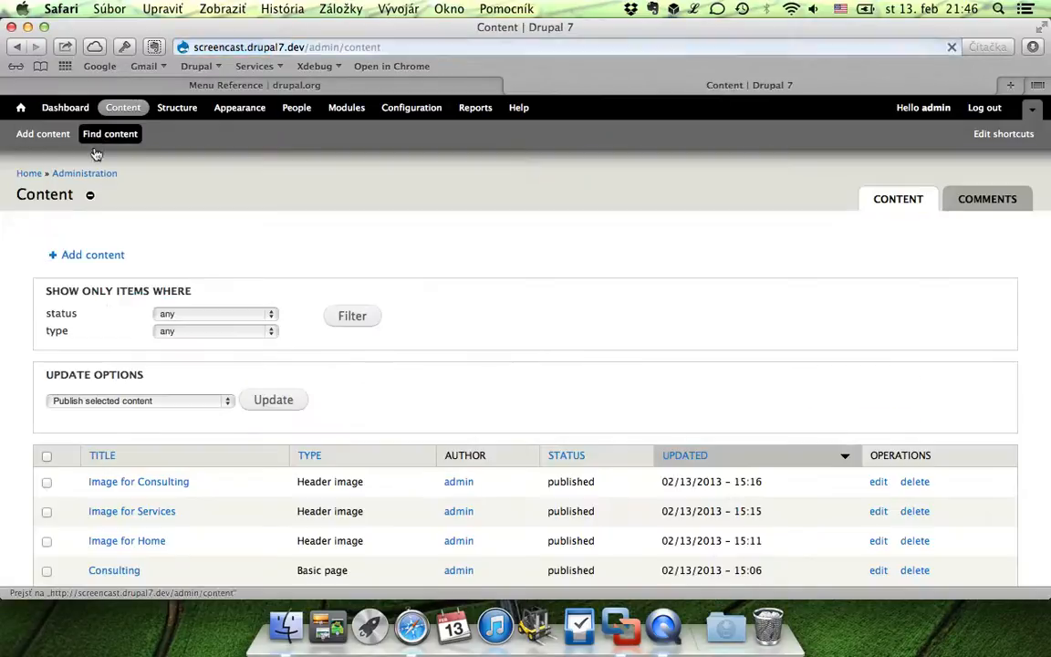
pyautogui.scroll(-3, 130, 415)
pyautogui.click(142, 424)
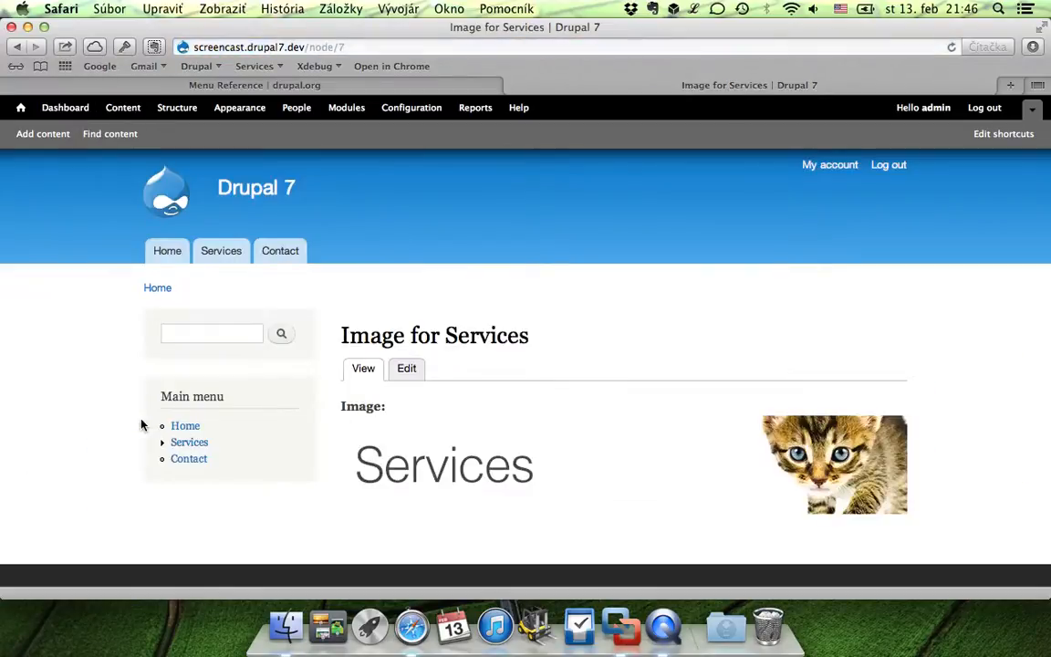
pyautogui.hscroll(-3, 882, 395)
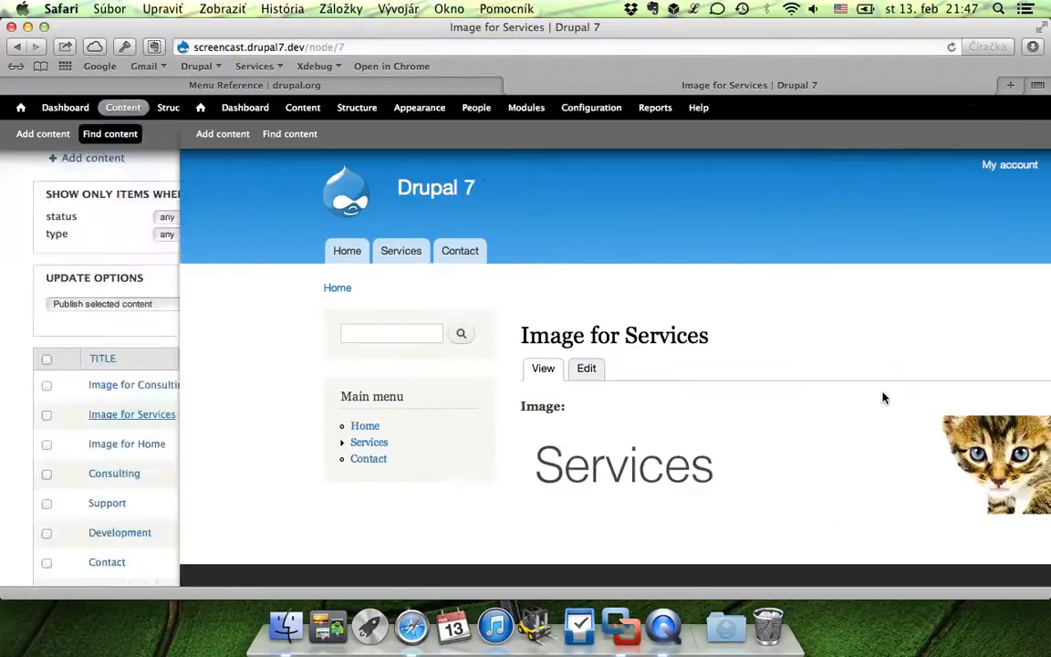
pyautogui.hscroll(-5, 508, 390)
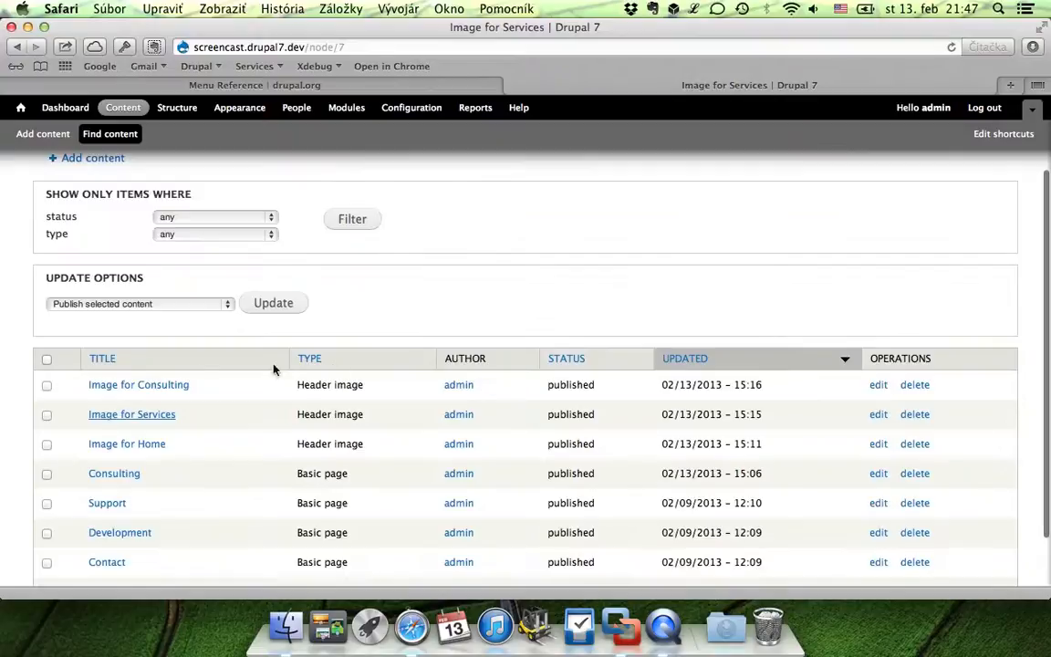
pyautogui.click(166, 386)
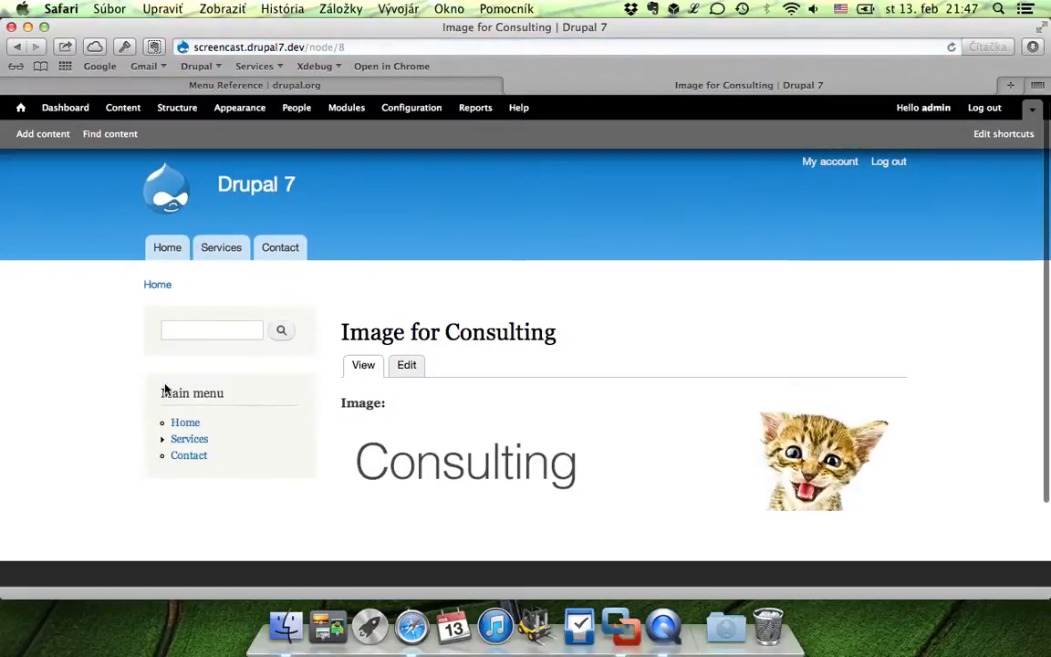
# Open the field management page of the Header image content type to examine its fields.
pyautogui.click(174, 112)
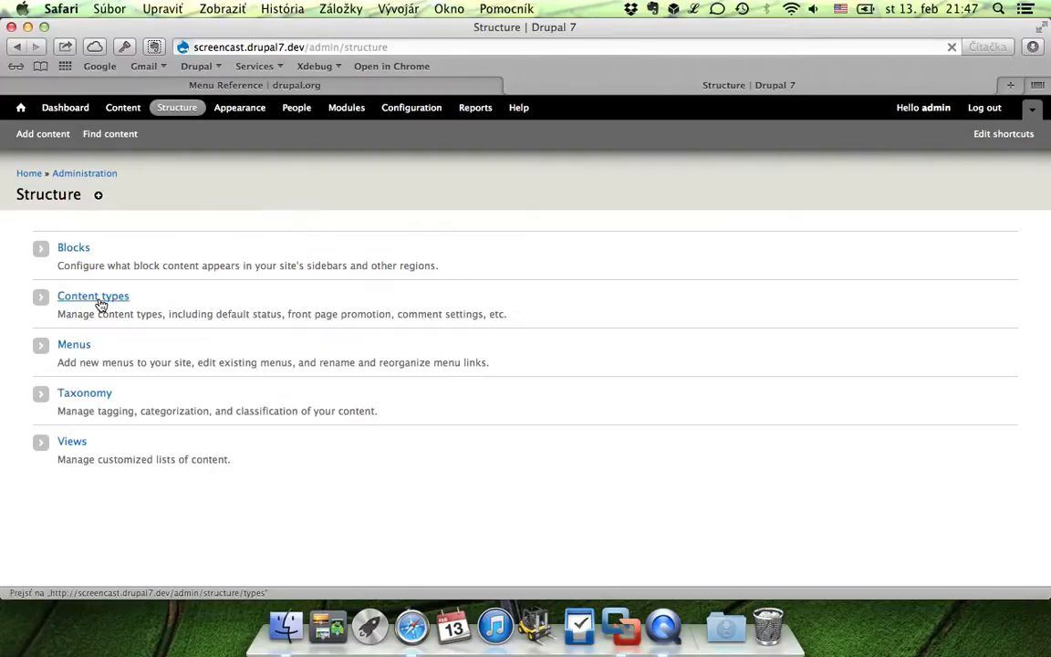
pyautogui.click(99, 301)
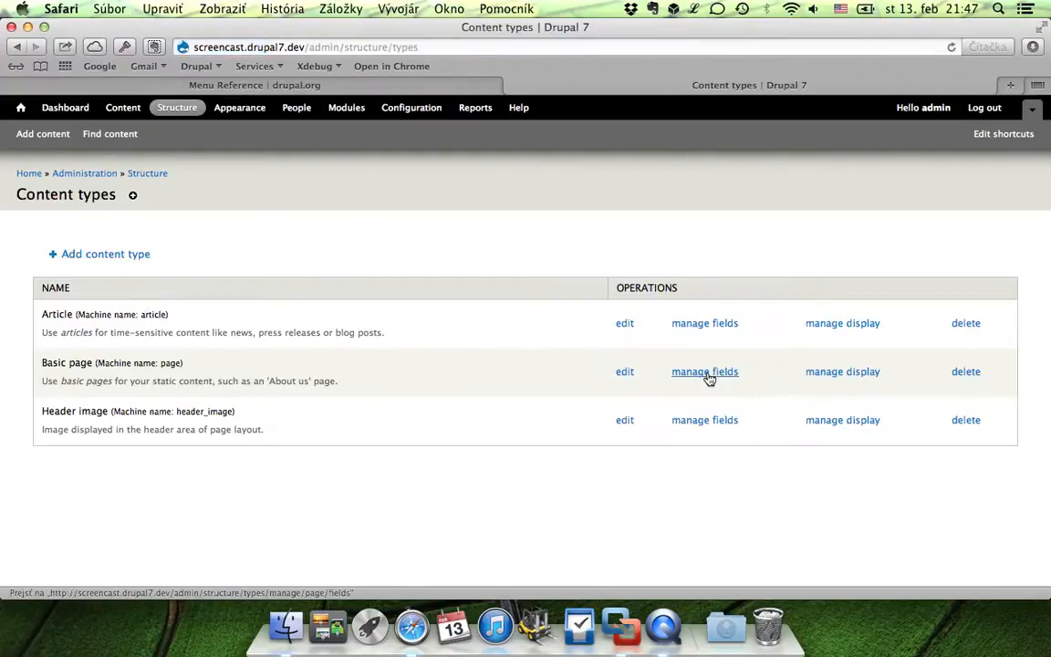
pyautogui.click(706, 420)
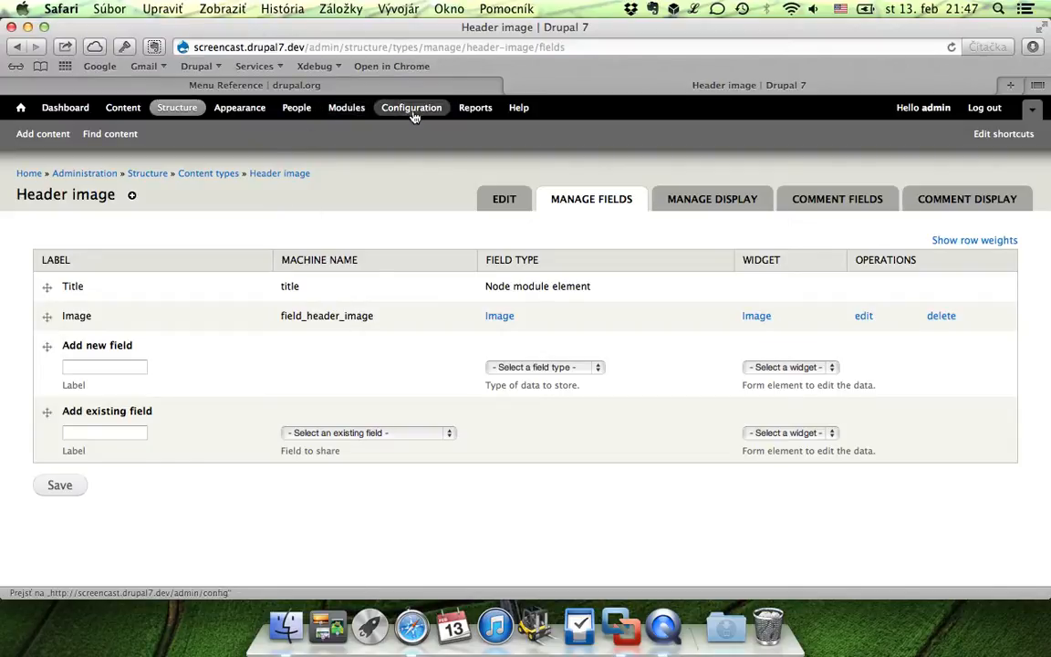
# Filter the module list for "menu", enable the Menu Reference module and save the configuration.
pyautogui.click(342, 118)
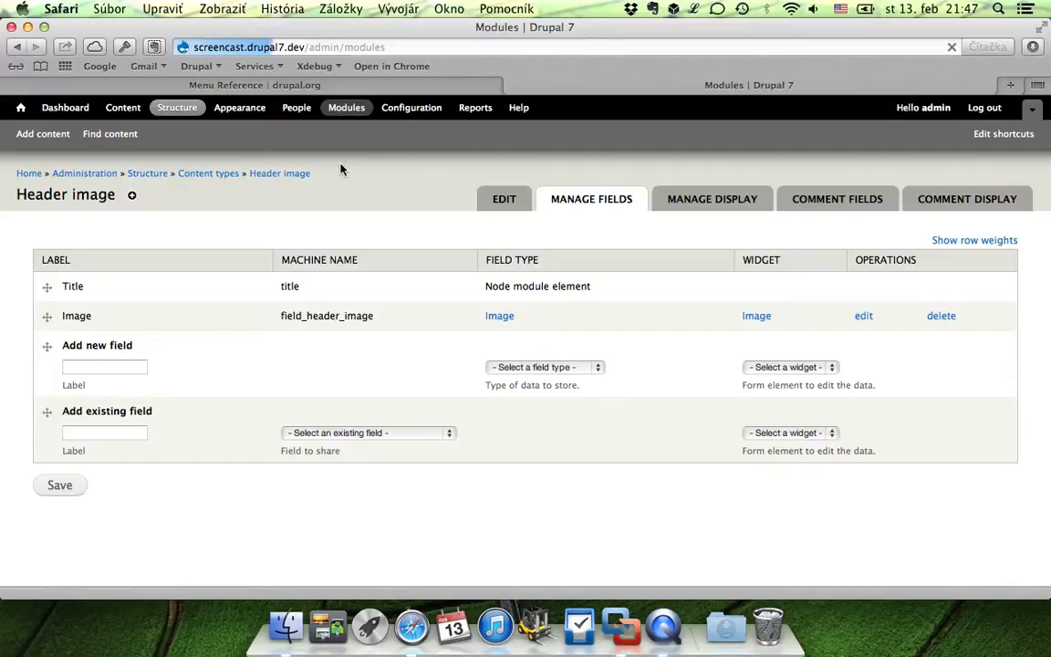
pyautogui.write('menu')
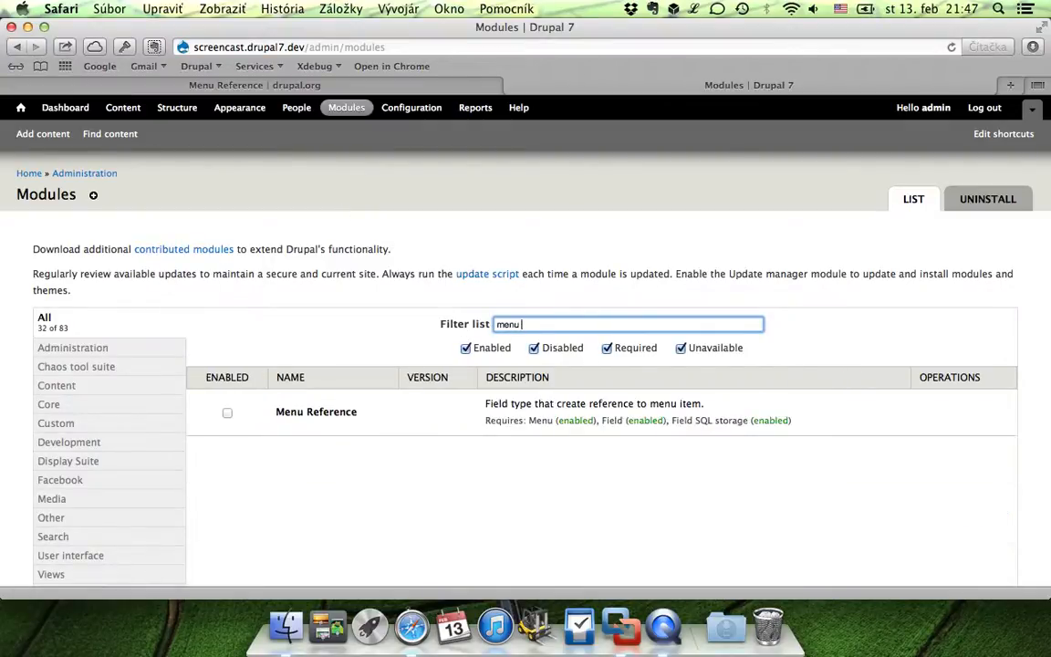
pyautogui.click(227, 412)
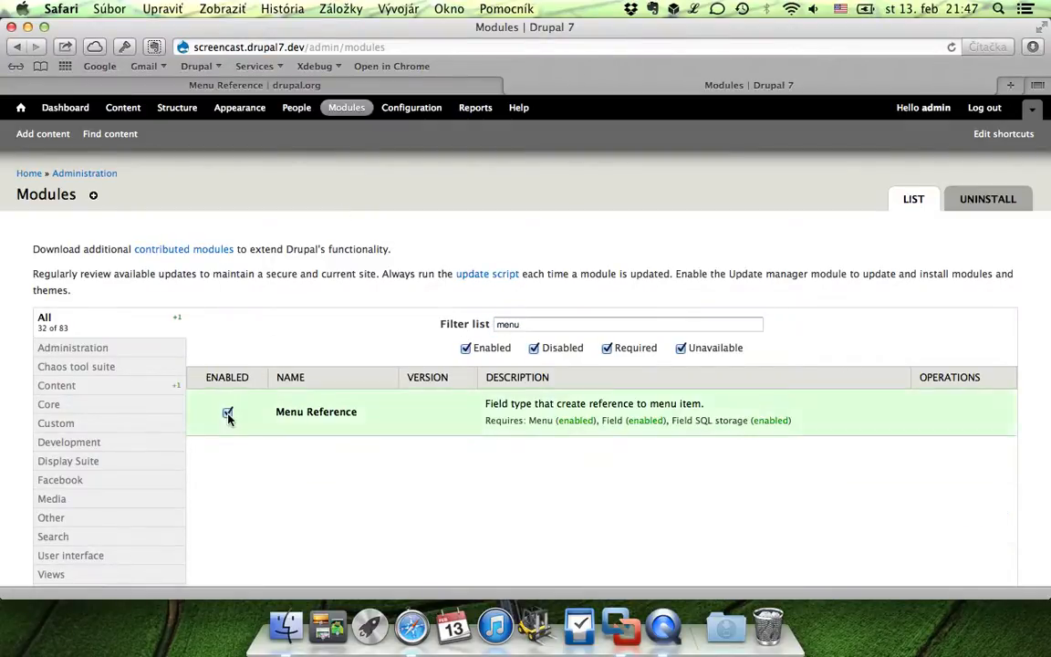
pyautogui.scroll(-2, 229, 420)
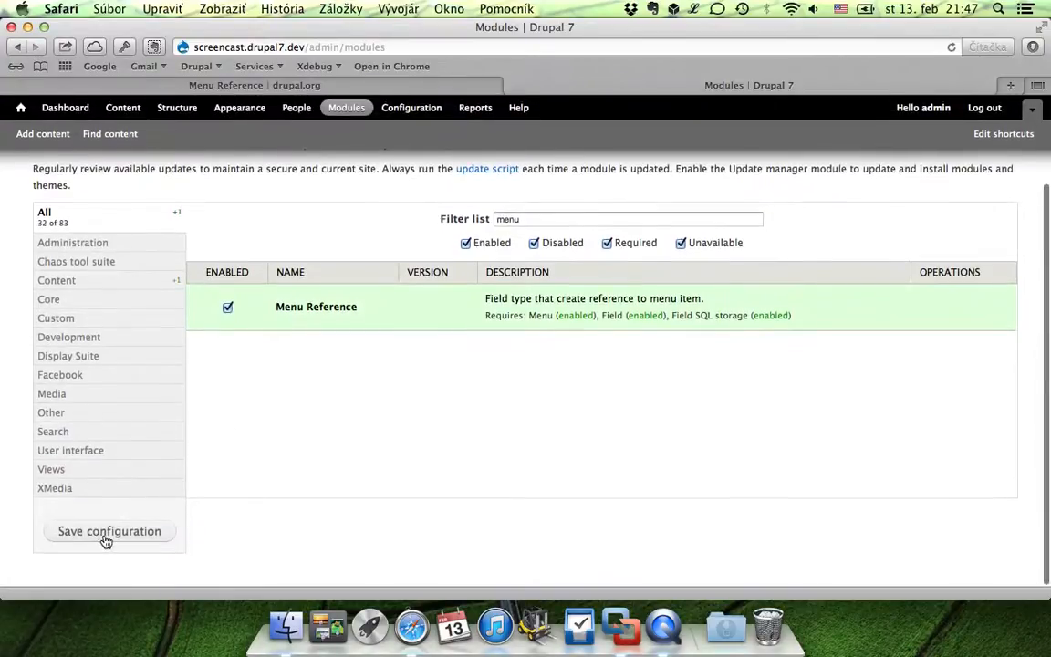
pyautogui.click(146, 536)
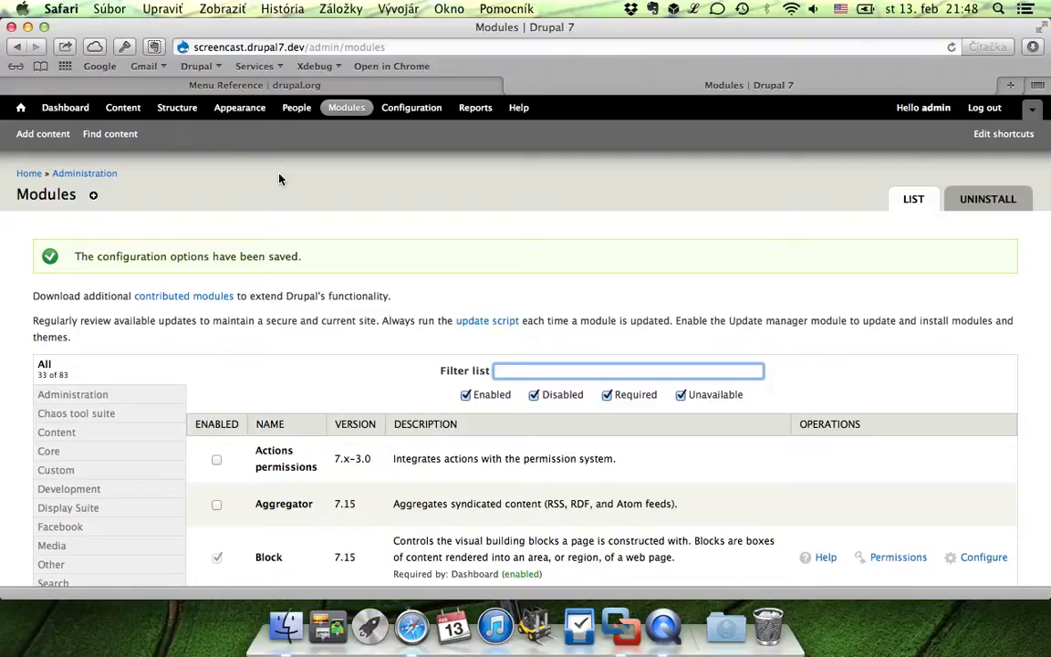
# In the Header image content type's field management, set the new field's type to Menu reference.
pyautogui.click(177, 109)
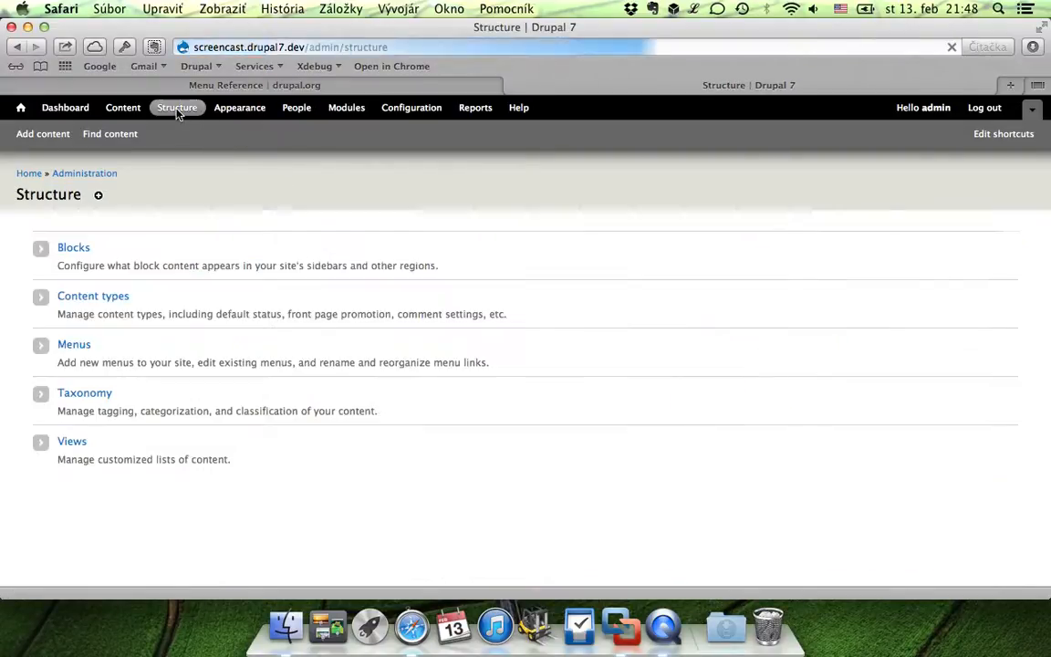
pyautogui.click(99, 297)
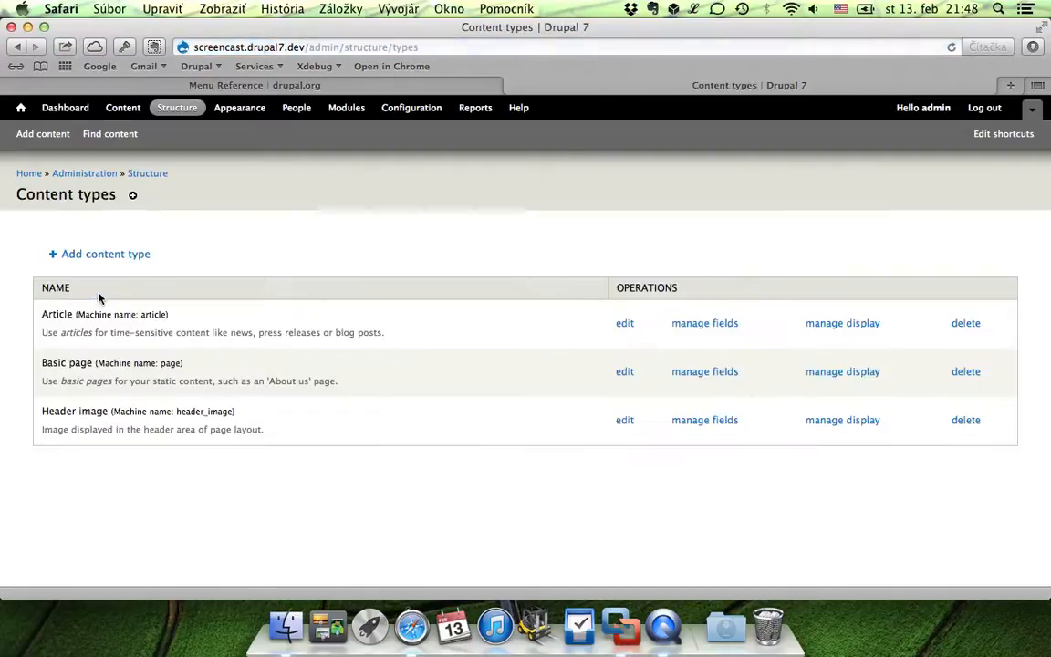
pyautogui.click(697, 425)
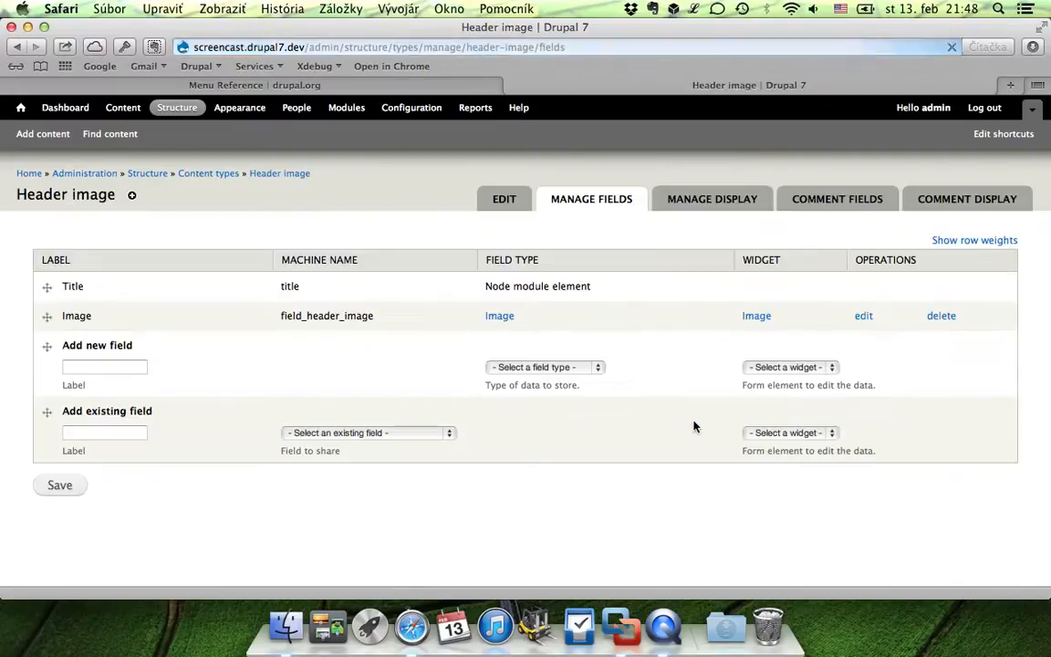
pyautogui.click(496, 369)
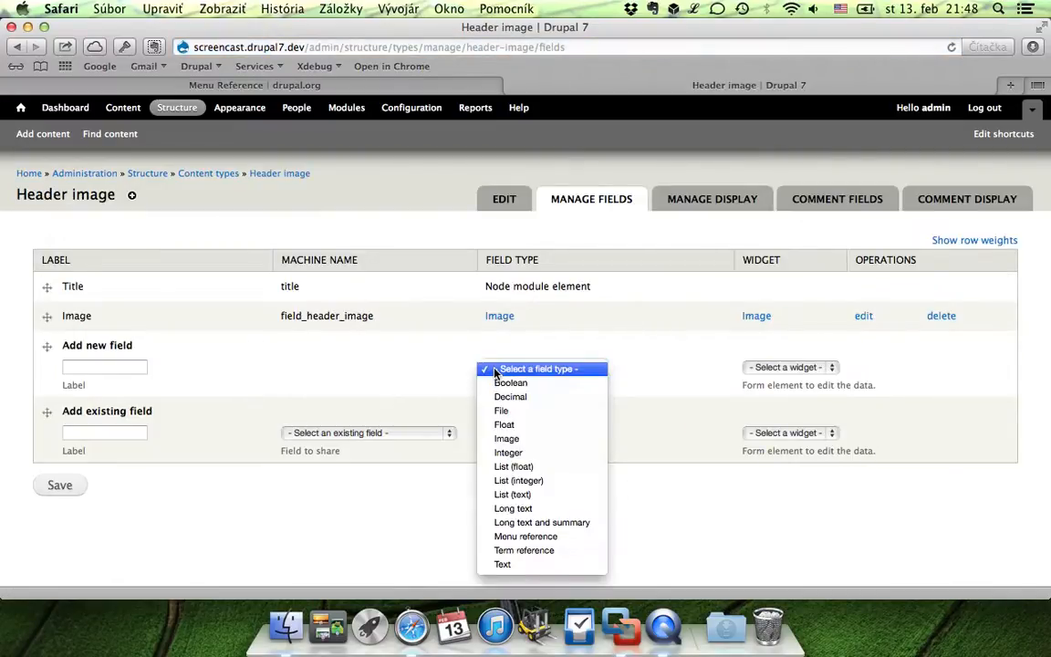
pyautogui.click(496, 545)
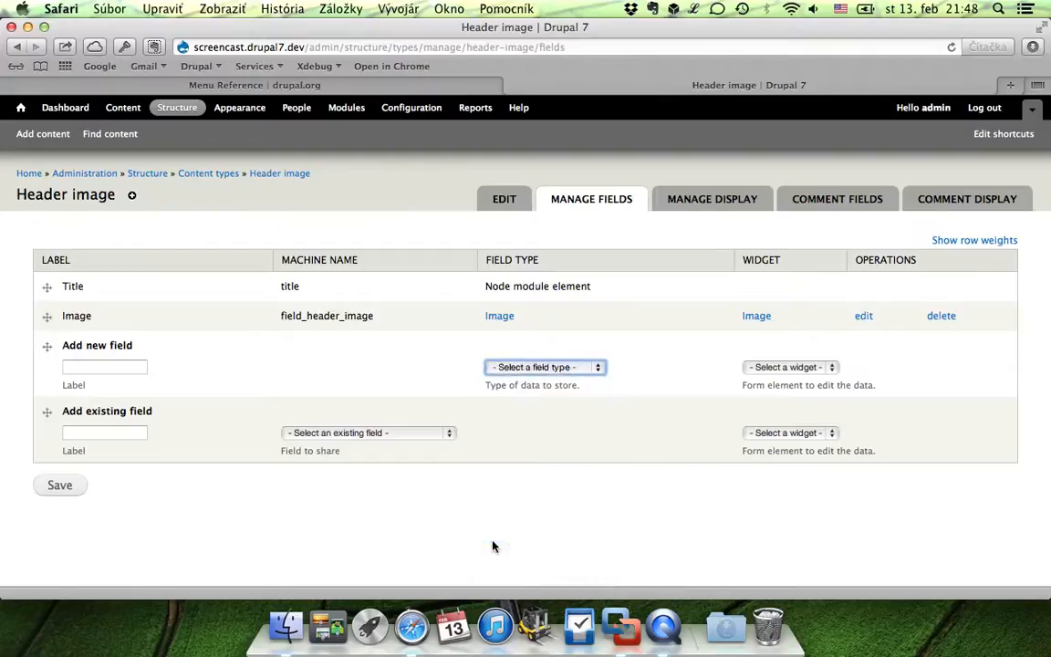
# Label the new field "Menu reference", keep the Select list widget, and save it to the Header image content type.
pyautogui.click(78, 366)
pyautogui.write('Menu r')
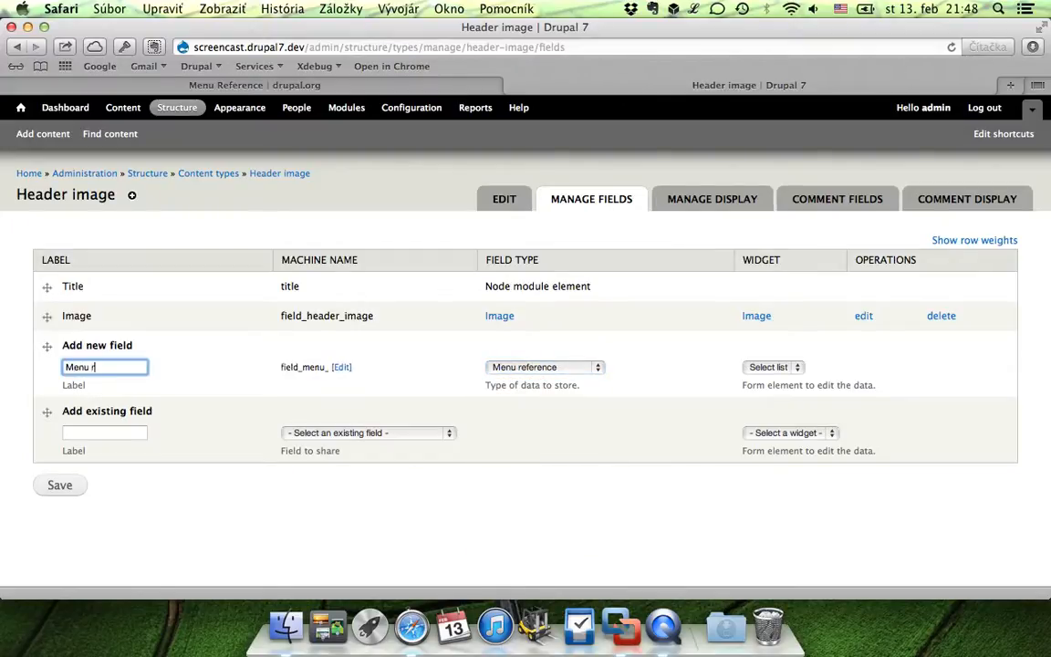
pyautogui.write('eferecen')
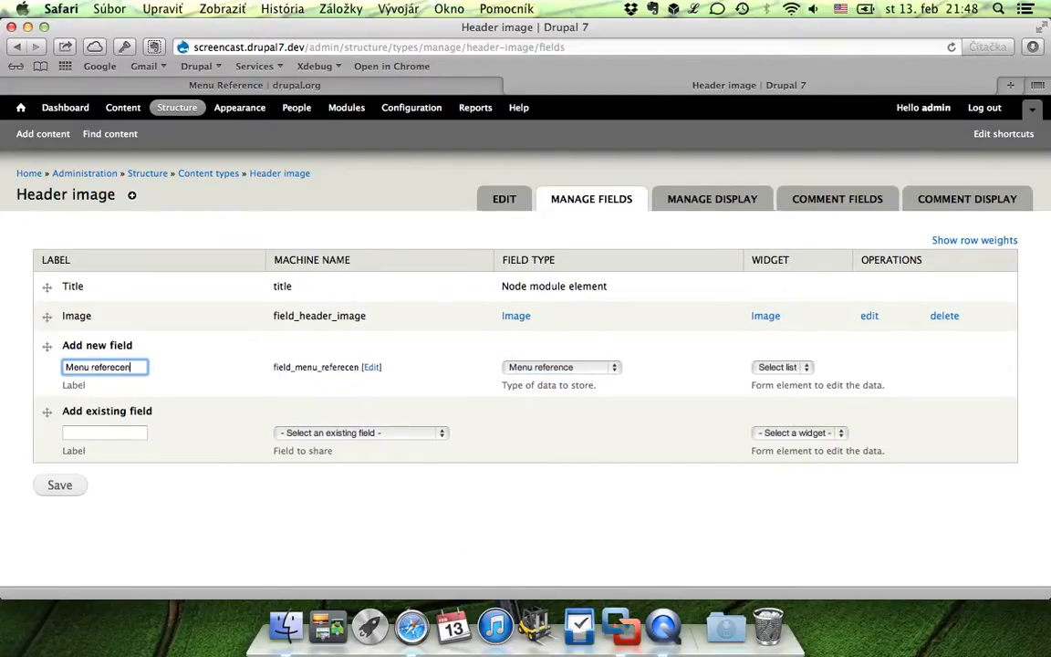
pyautogui.press('BackSpace')
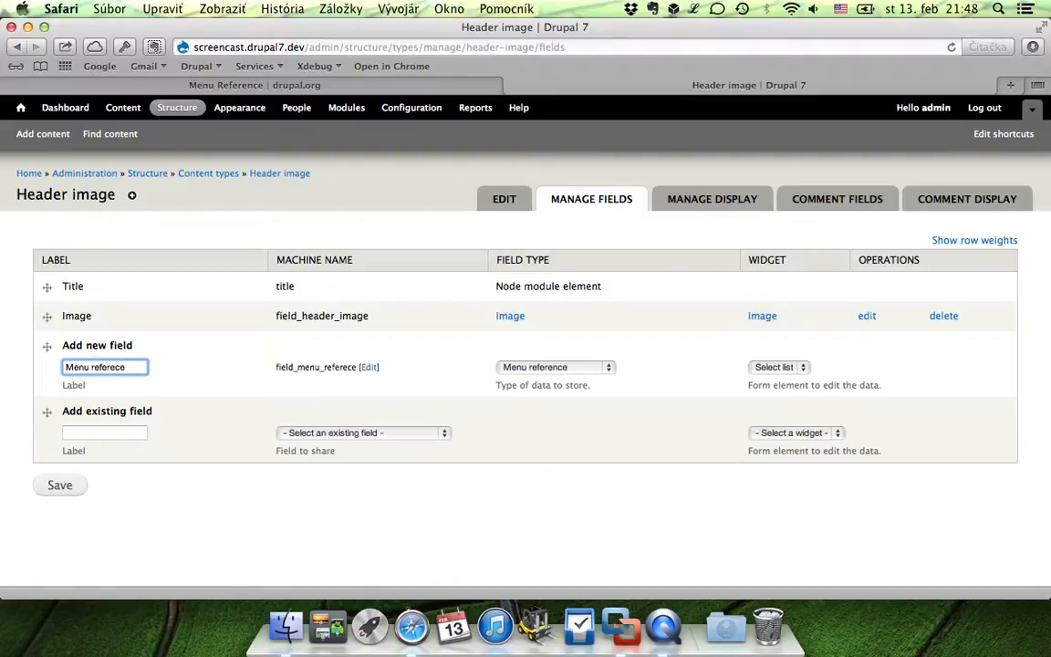
pyautogui.press('BackSpace')
pyautogui.press('BackSpace')
pyautogui.write('nce')
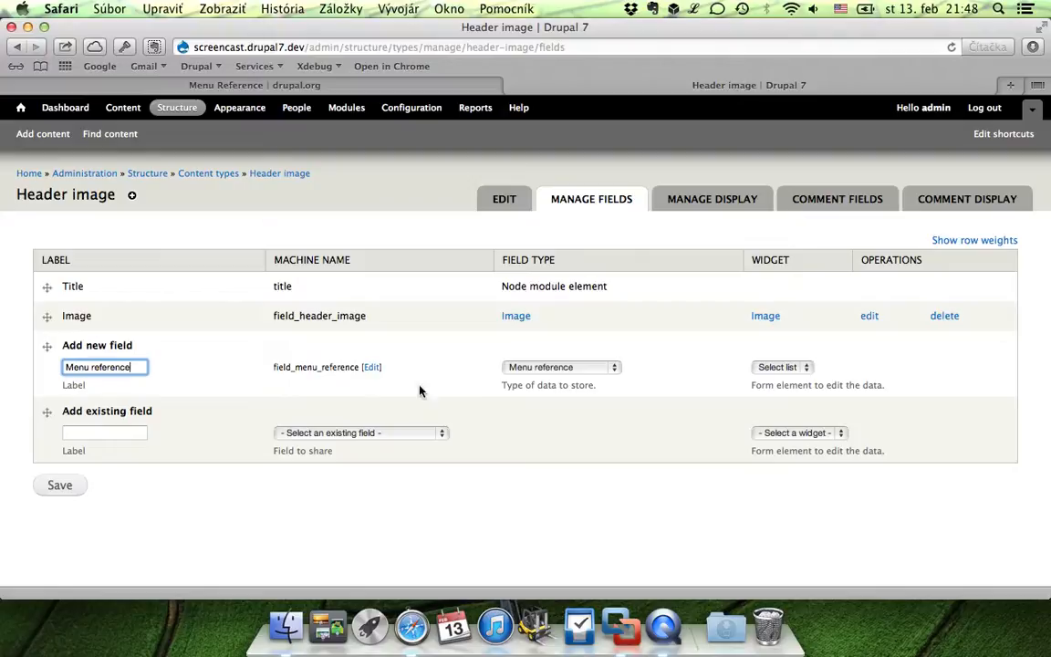
pyautogui.click(785, 367)
pyautogui.click(330, 356)
pyautogui.click(62, 484)
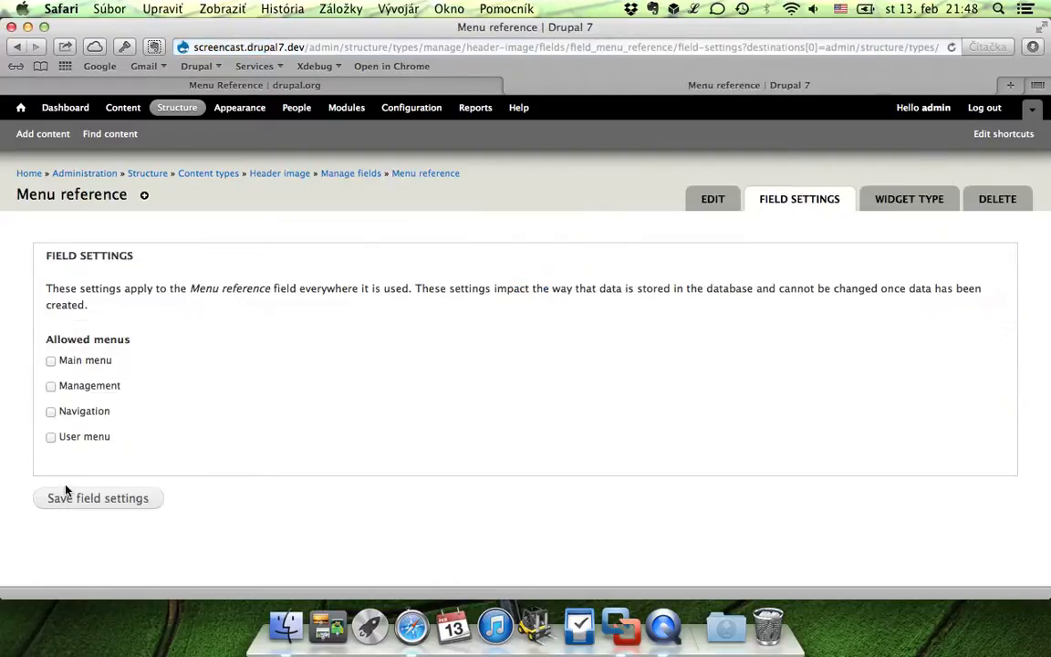
# Allow only the Main menu for the Menu reference field, save the field settings, and make the field required.
pyautogui.click(51, 362)
pyautogui.click(90, 507)
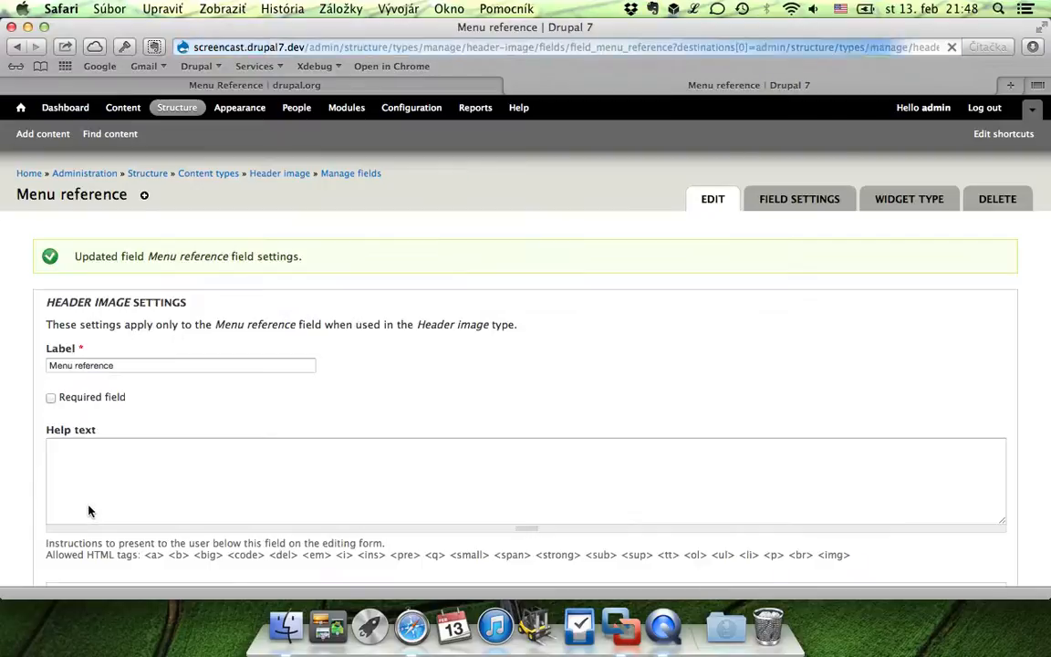
pyautogui.scroll(-1, 89, 510)
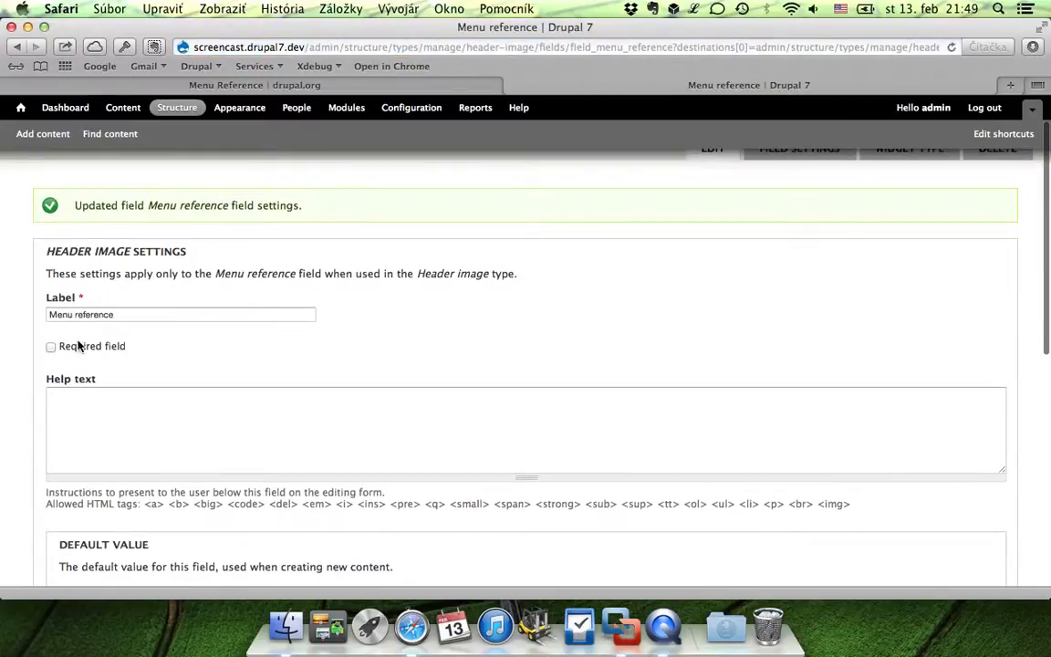
pyautogui.click(78, 351)
# Review the default value and number of values options, keep no default and 1 value, and save the Menu reference settings.
pyautogui.scroll(-6, 78, 351)
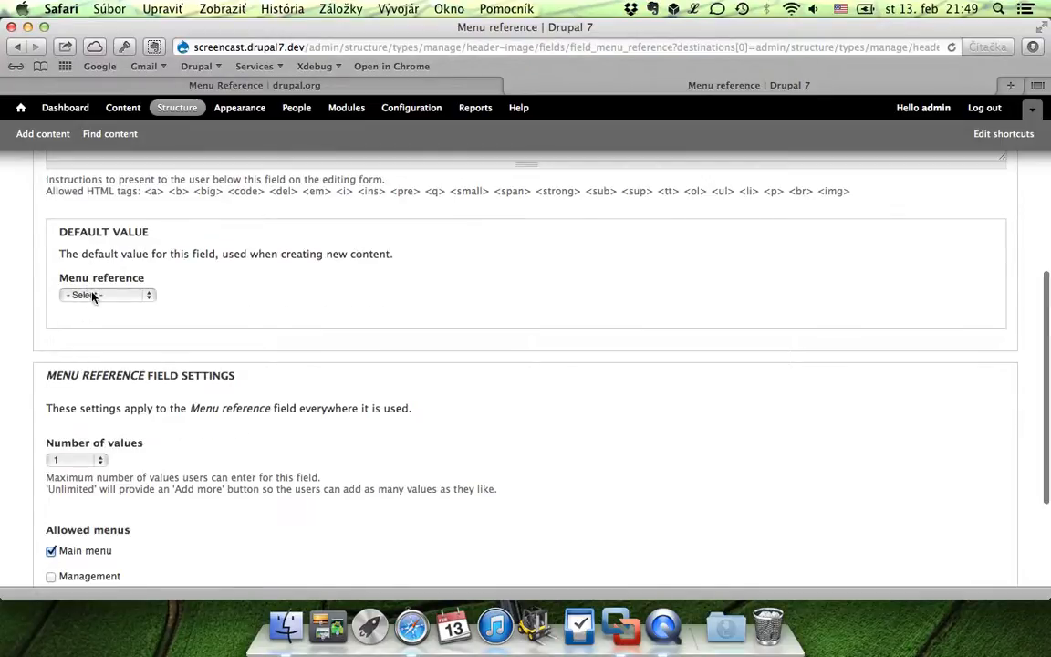
pyautogui.click(86, 294)
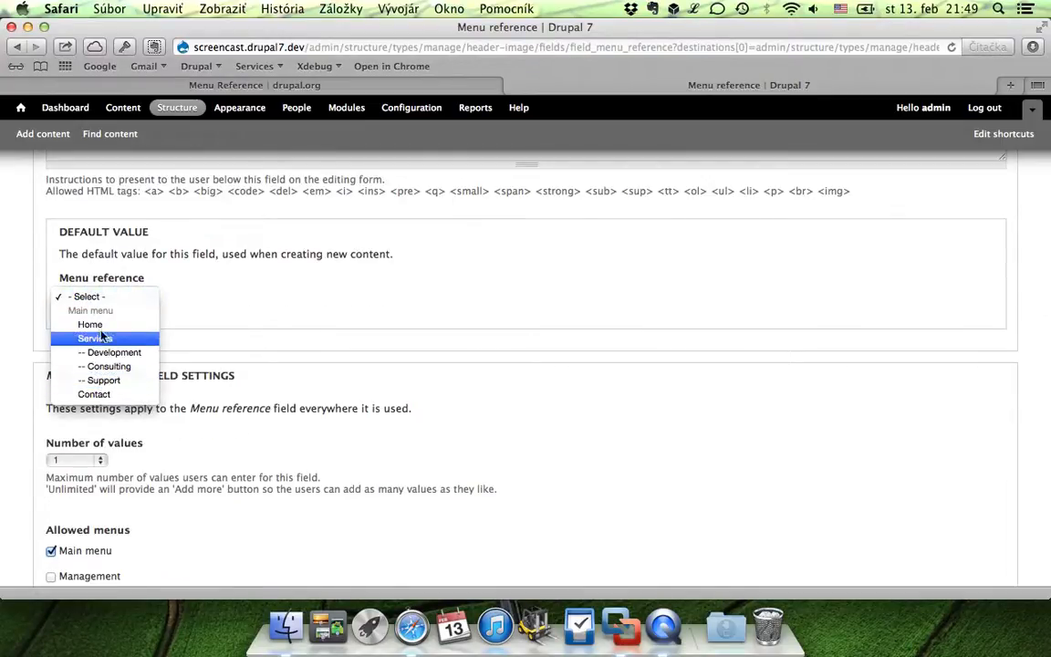
pyautogui.click(247, 305)
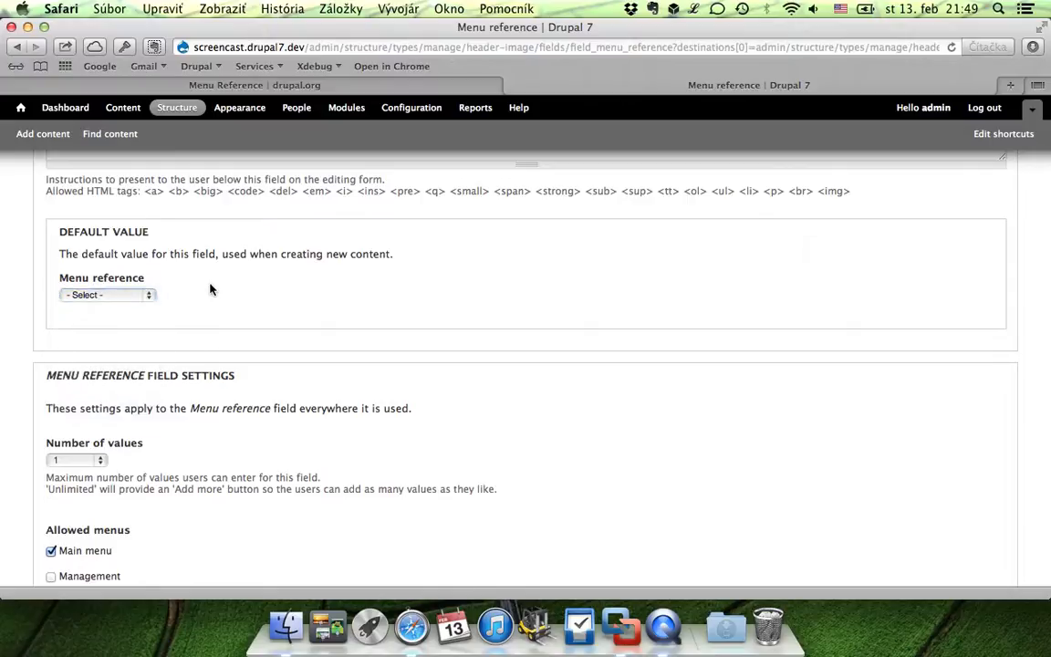
pyautogui.scroll(-5, 209, 288)
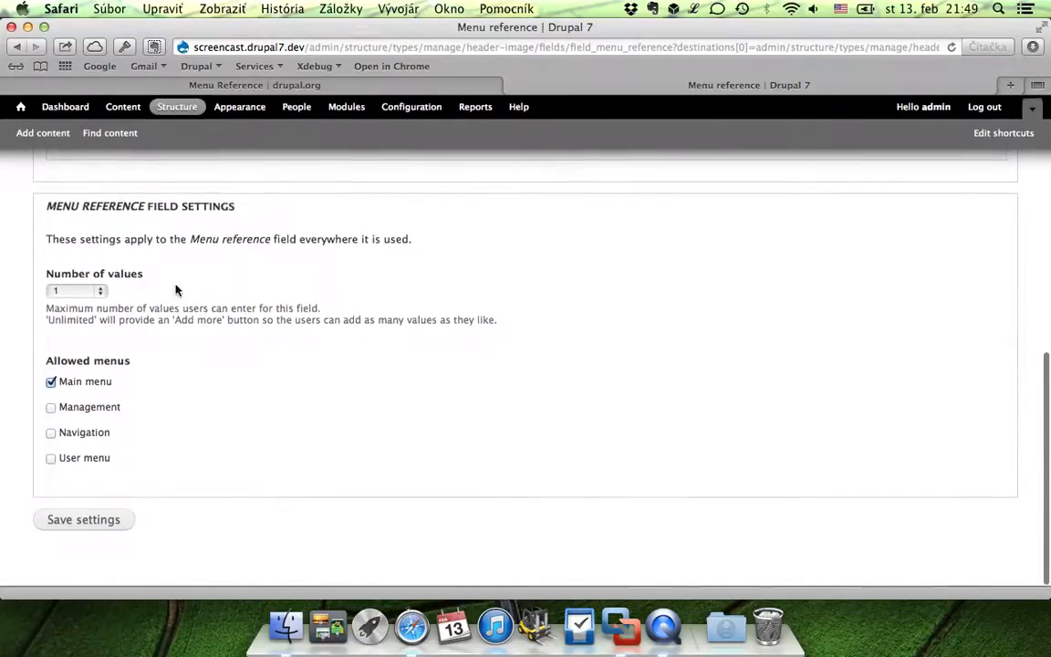
pyautogui.click(89, 290)
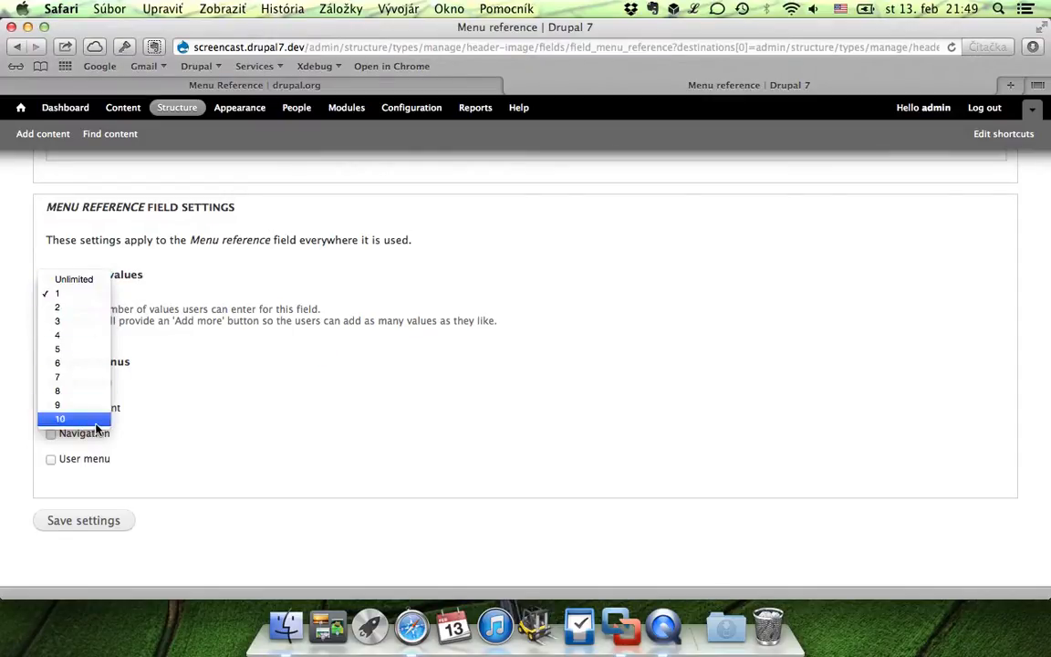
pyautogui.click(223, 353)
pyautogui.click(125, 501)
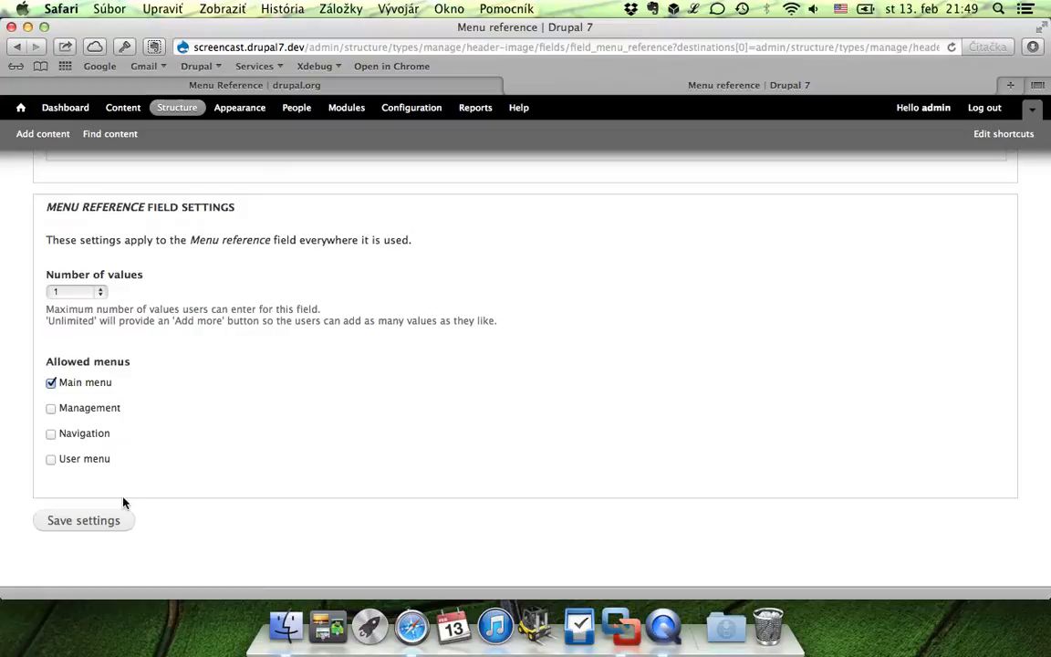
pyautogui.click(84, 521)
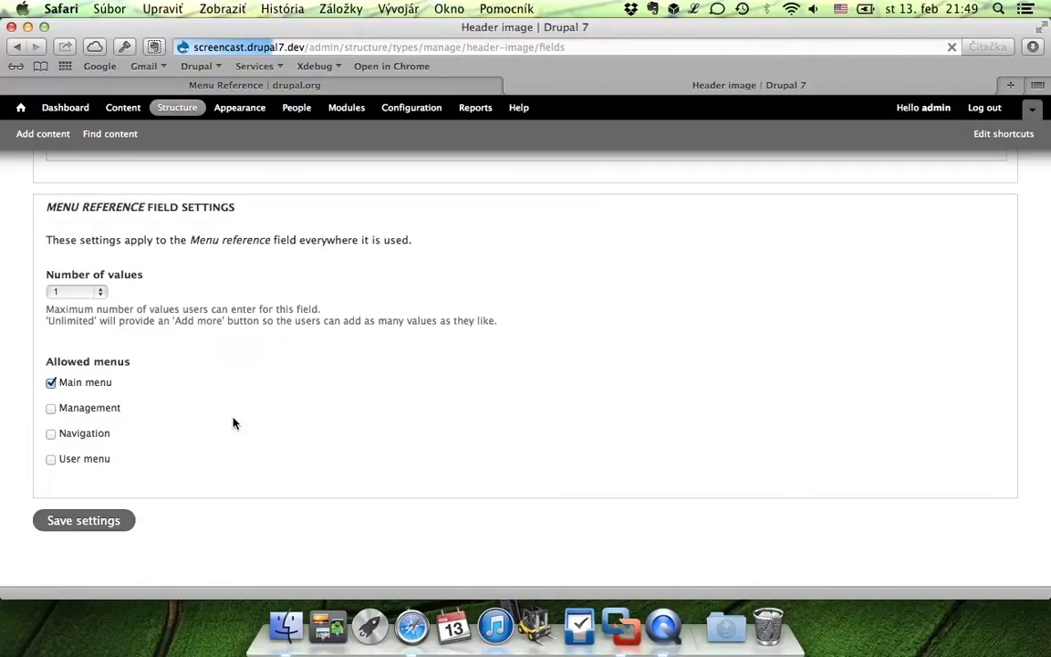
# Edit the Image for Home header image from the content list, set its menu reference to Home, and save it.
pyautogui.click(113, 139)
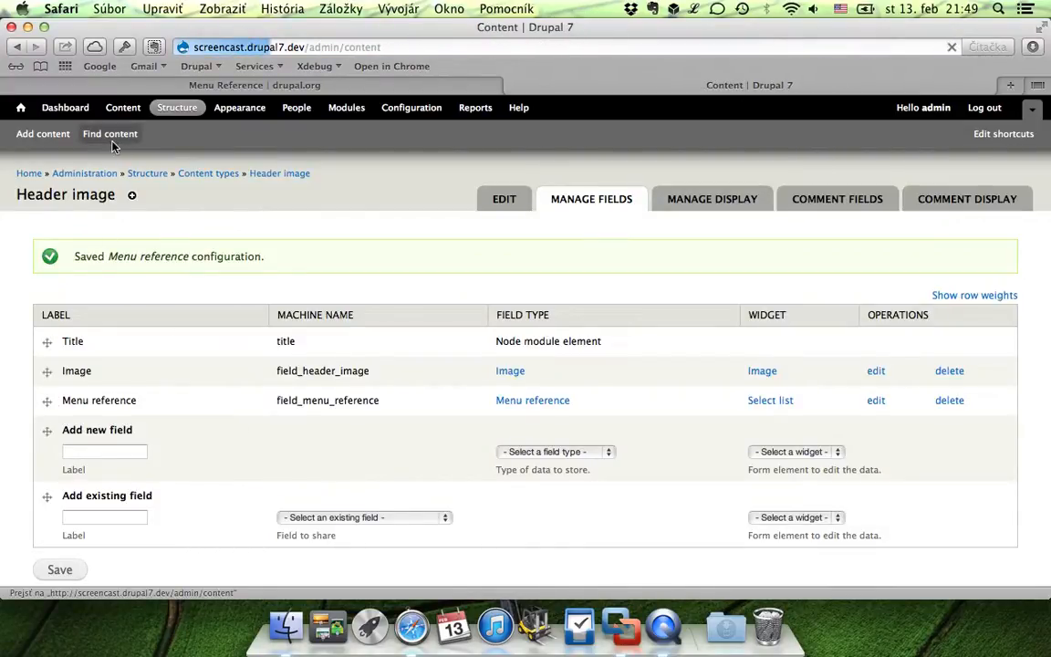
pyautogui.scroll(-1, 175, 394)
pyautogui.scroll(-3, 175, 394)
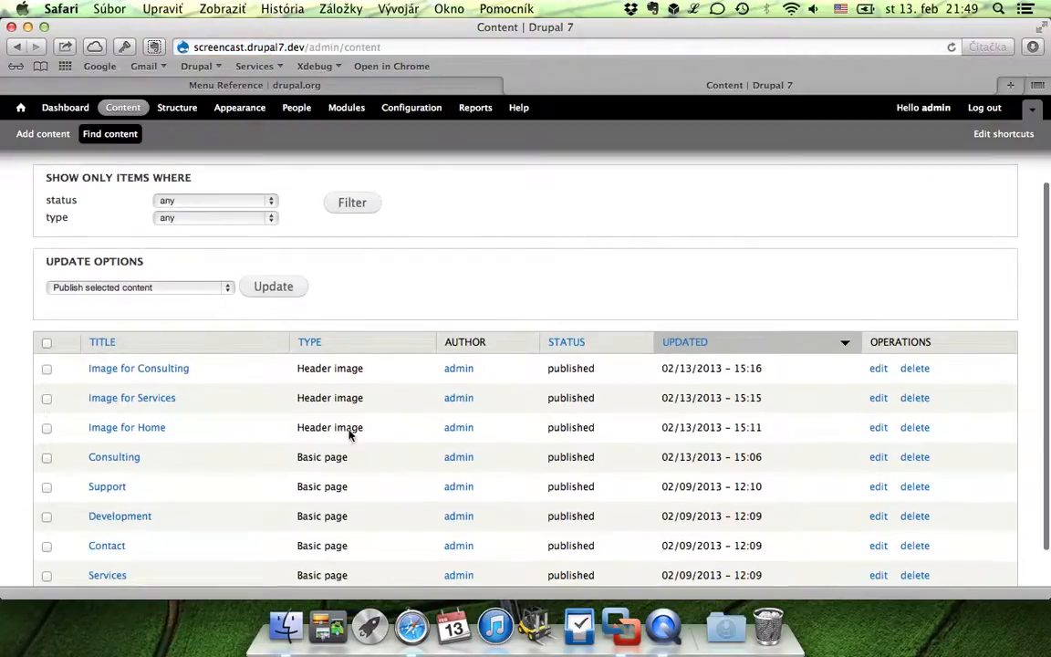
pyautogui.click(876, 433)
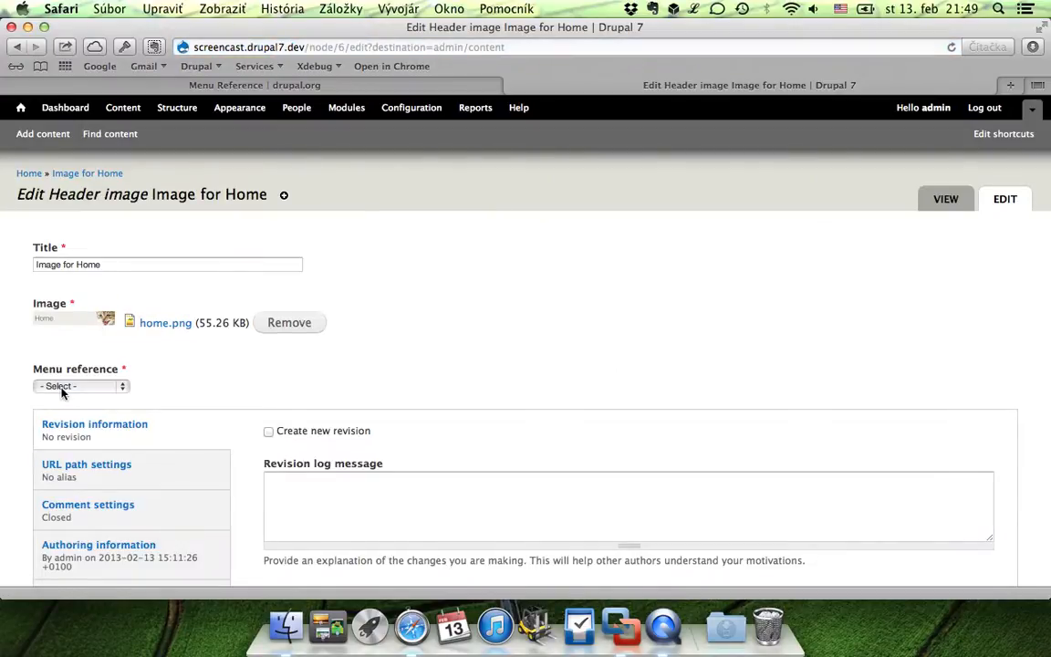
pyautogui.click(59, 386)
pyautogui.click(65, 416)
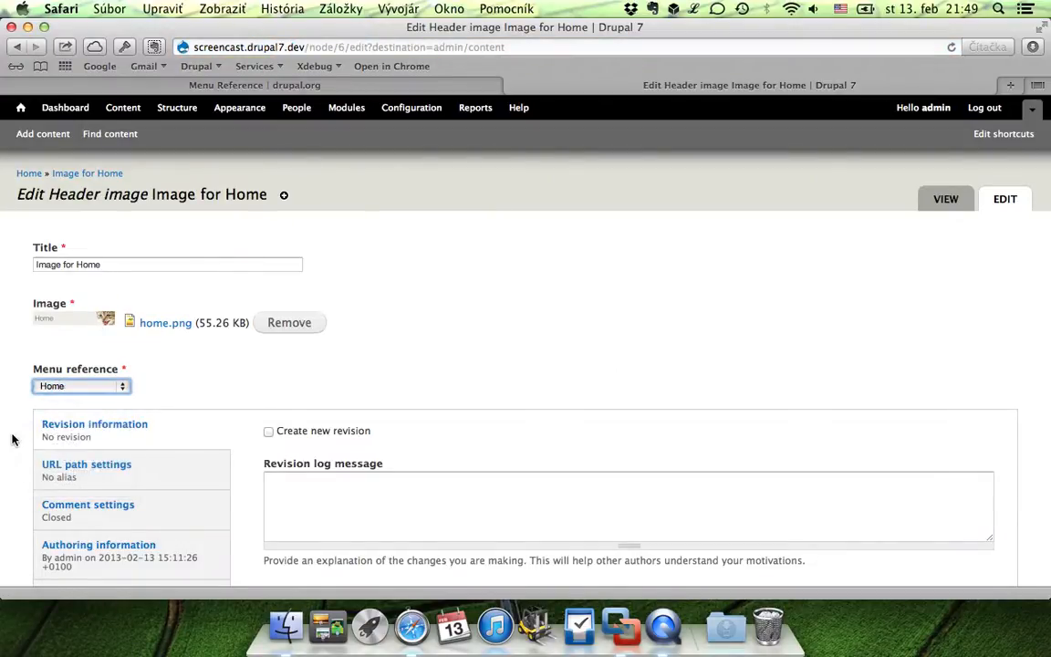
pyautogui.scroll(-3, 12, 436)
pyautogui.click(57, 521)
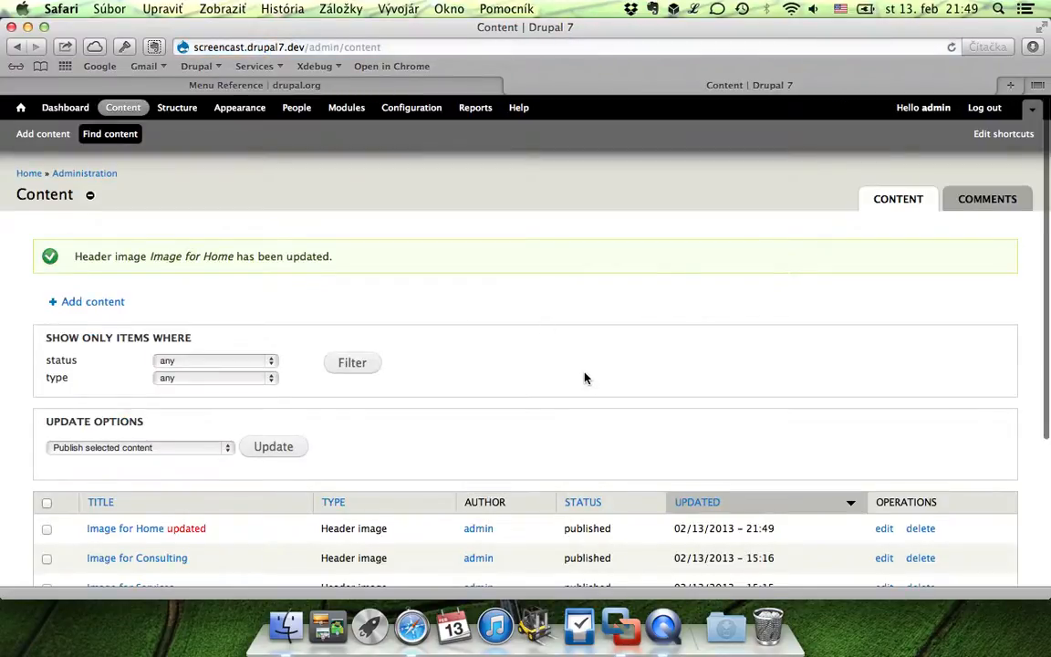
# Edit the Image for Services header image, set its menu reference to Services, and save it.
pyautogui.scroll(-3, 584, 375)
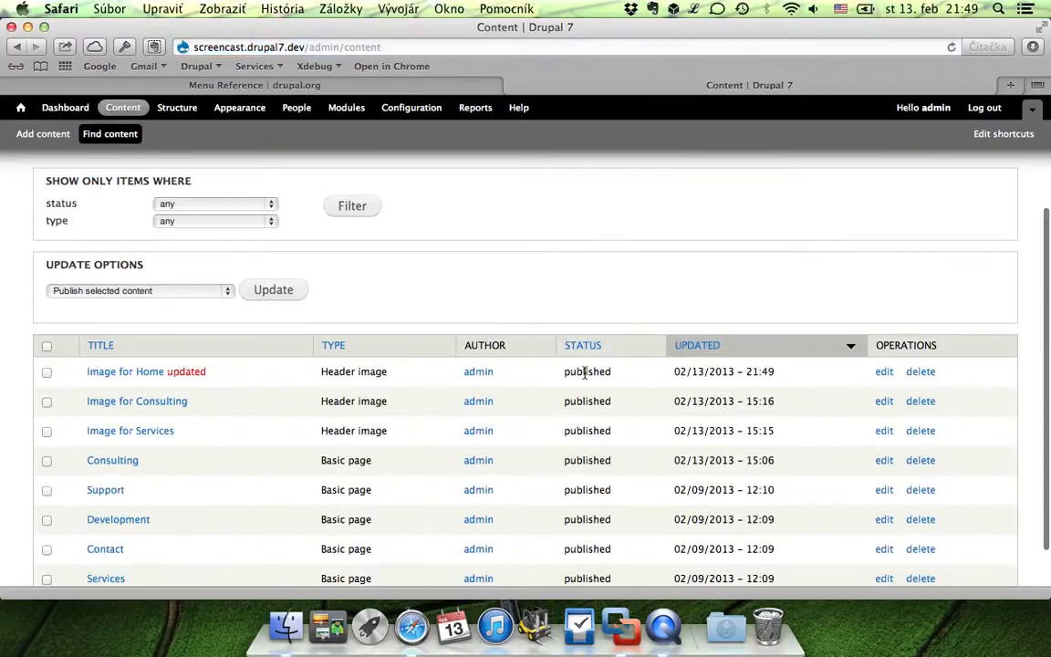
pyautogui.click(883, 434)
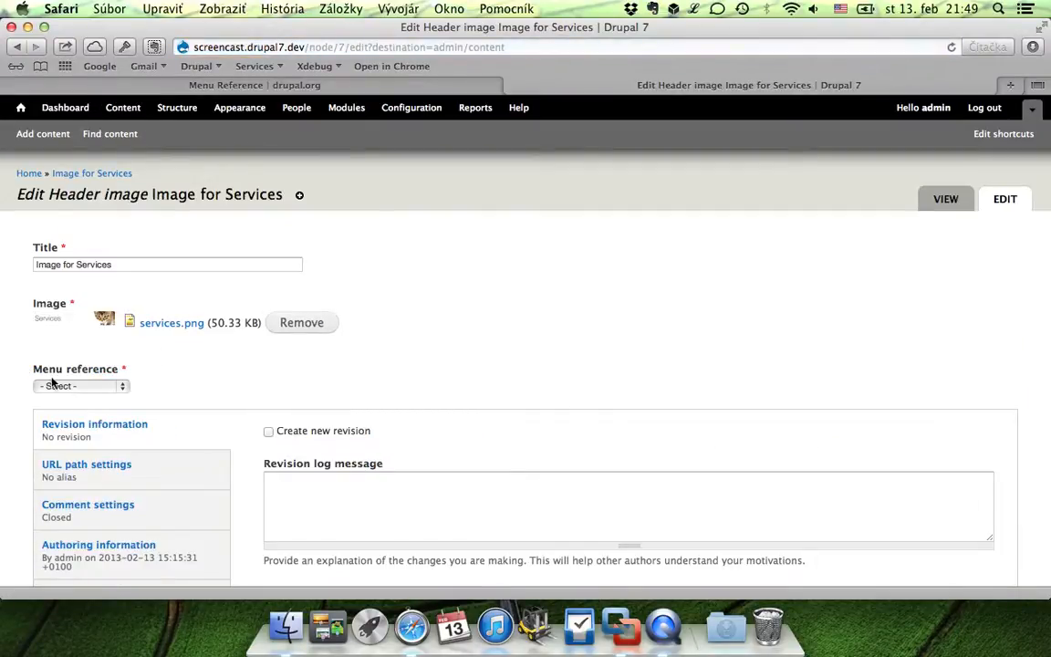
pyautogui.click(55, 384)
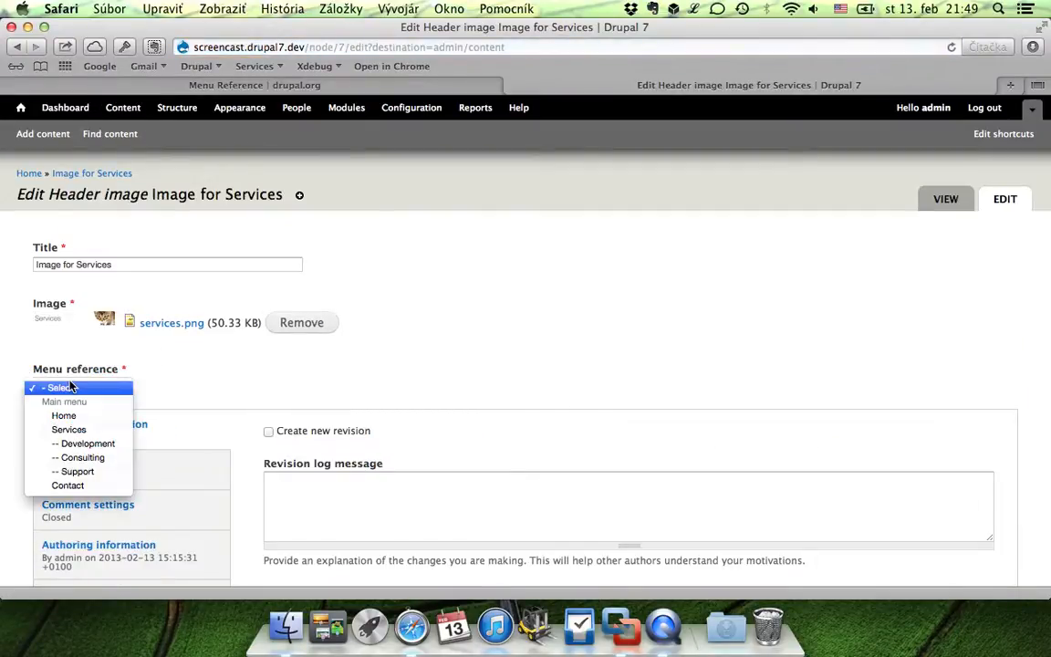
pyautogui.click(87, 429)
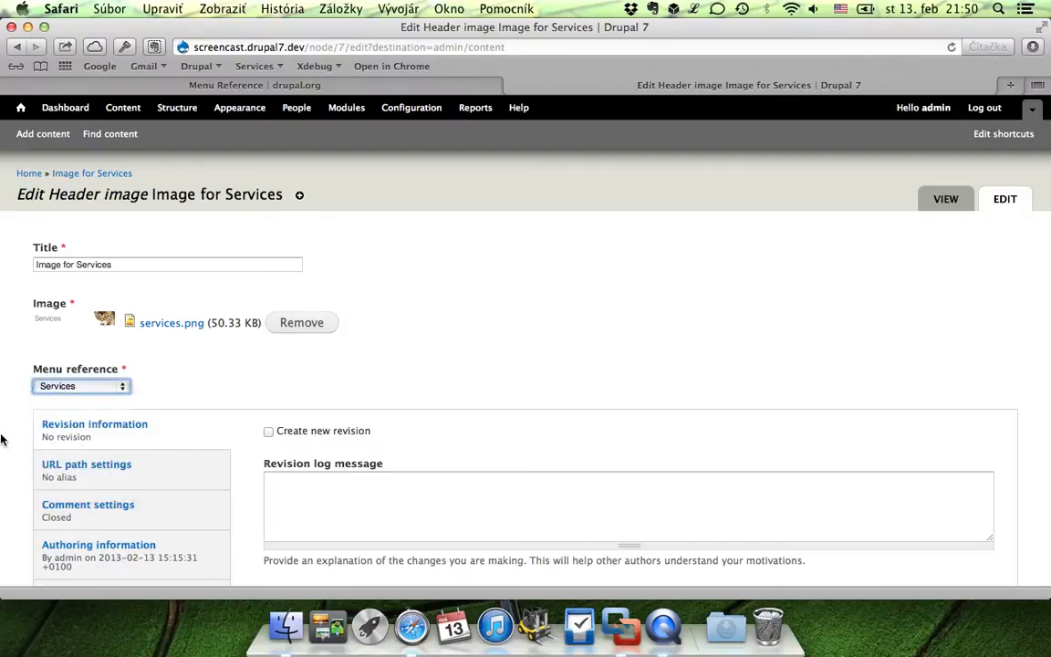
pyautogui.scroll(-5, 14, 446)
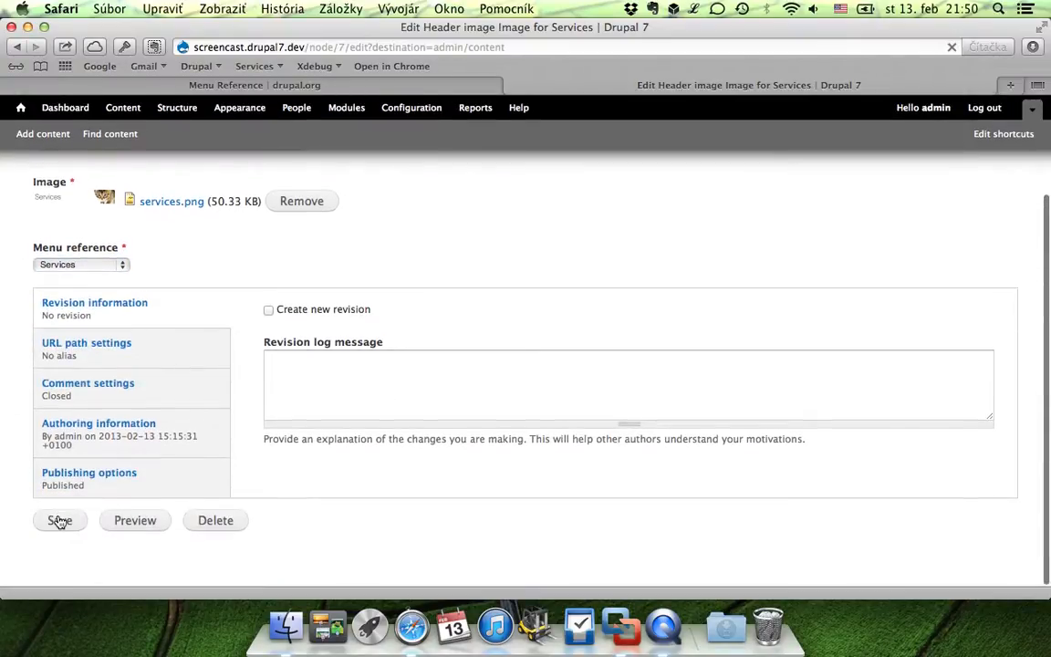
pyautogui.click(59, 521)
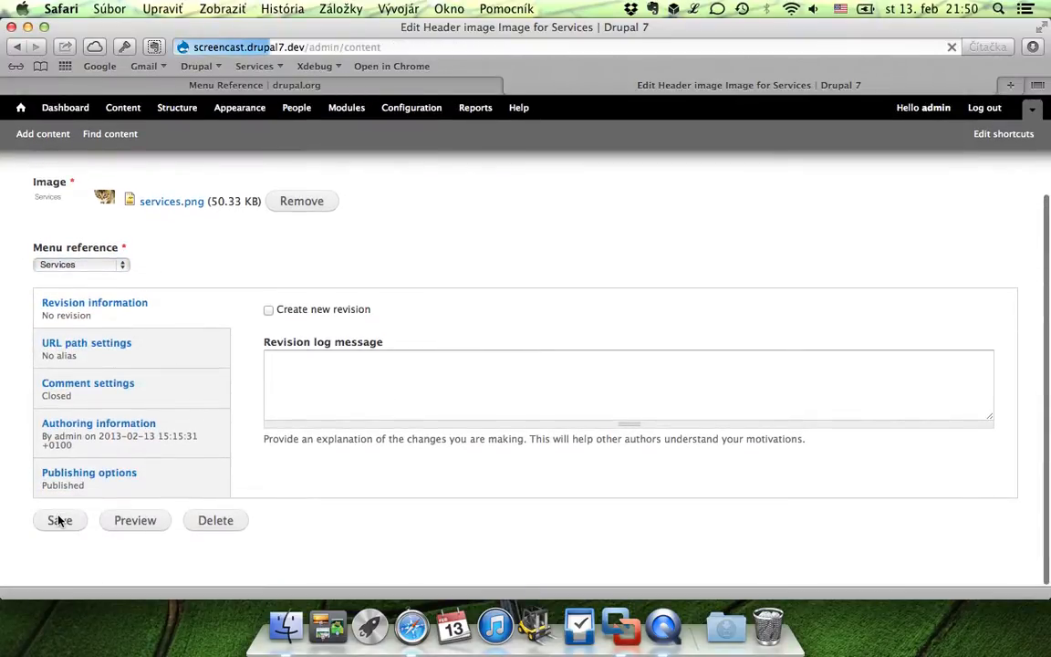
# Edit the Image for Consulting header image, set its menu reference to Consulting, and save it.
pyautogui.scroll(-3, 675, 444)
pyautogui.click(884, 479)
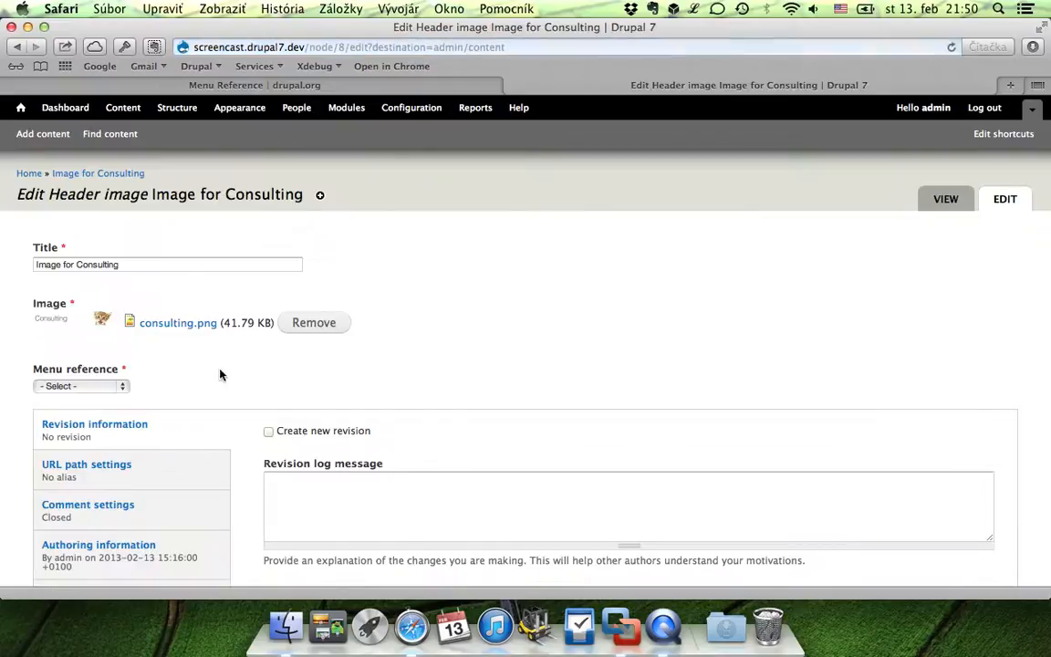
pyautogui.click(94, 387)
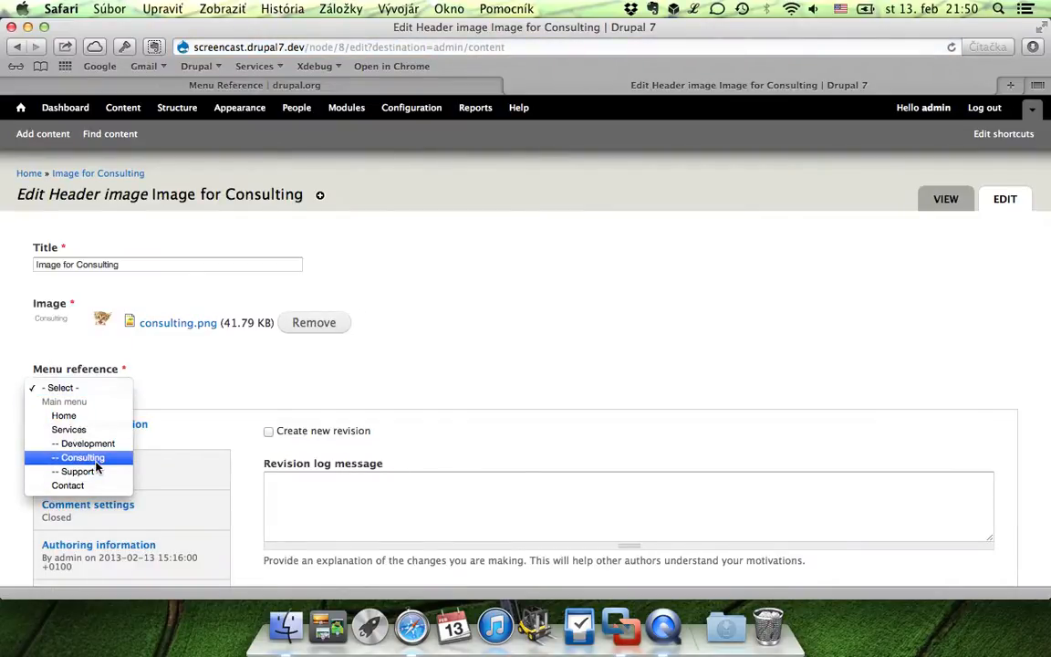
pyautogui.click(96, 458)
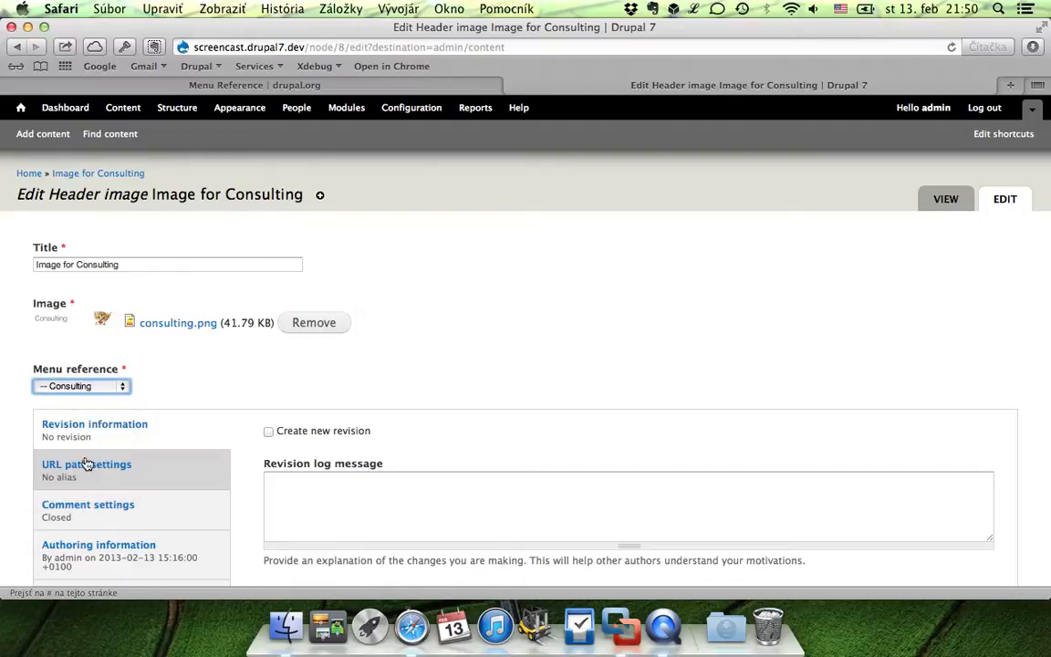
pyautogui.scroll(-3, 7, 492)
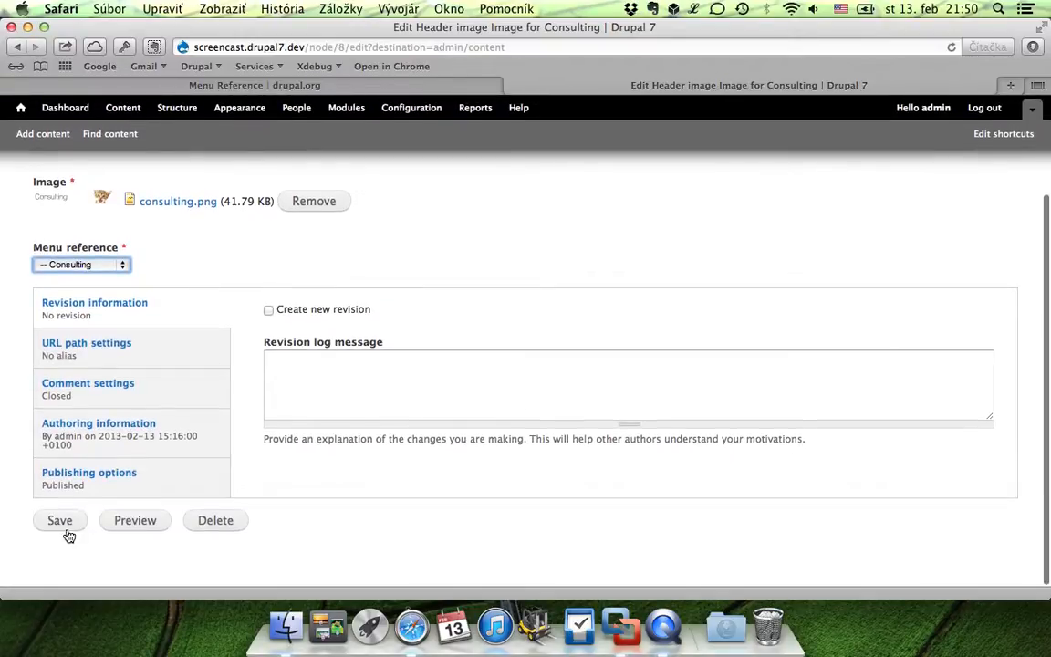
pyautogui.click(62, 530)
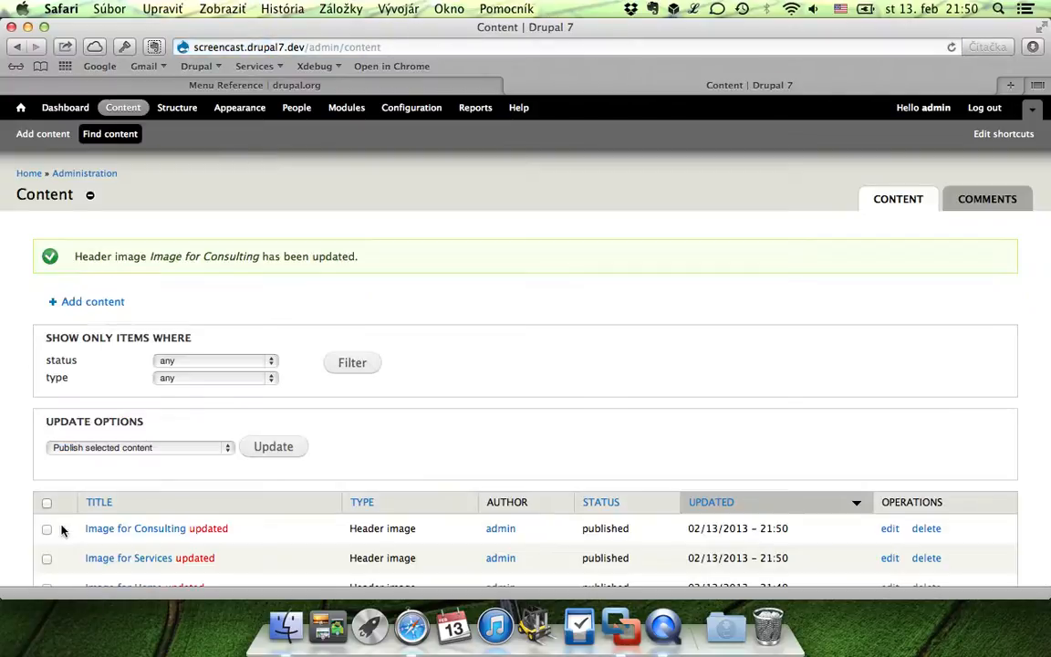
# Start a new view in the site's Views structure and name it Header image.
pyautogui.scroll(-3, 62, 530)
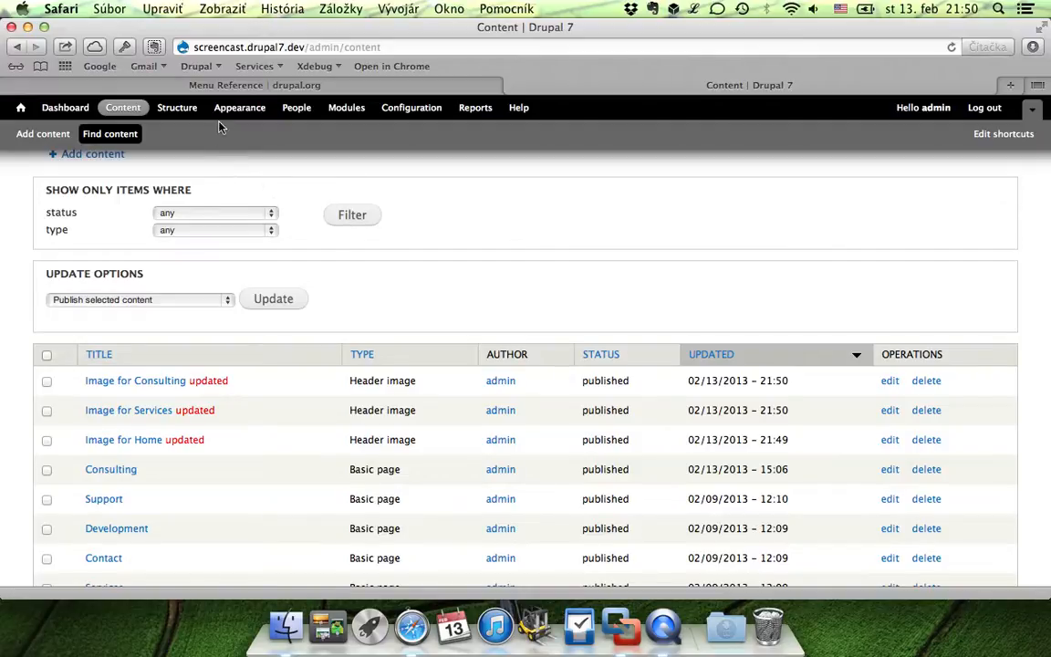
pyautogui.click(185, 111)
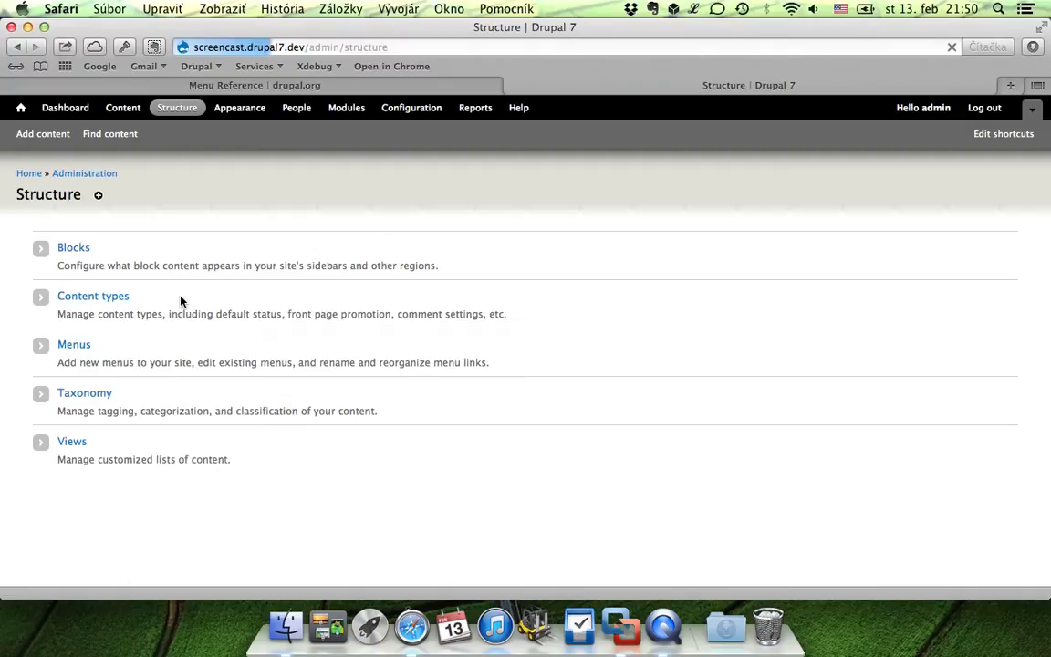
pyautogui.click(66, 444)
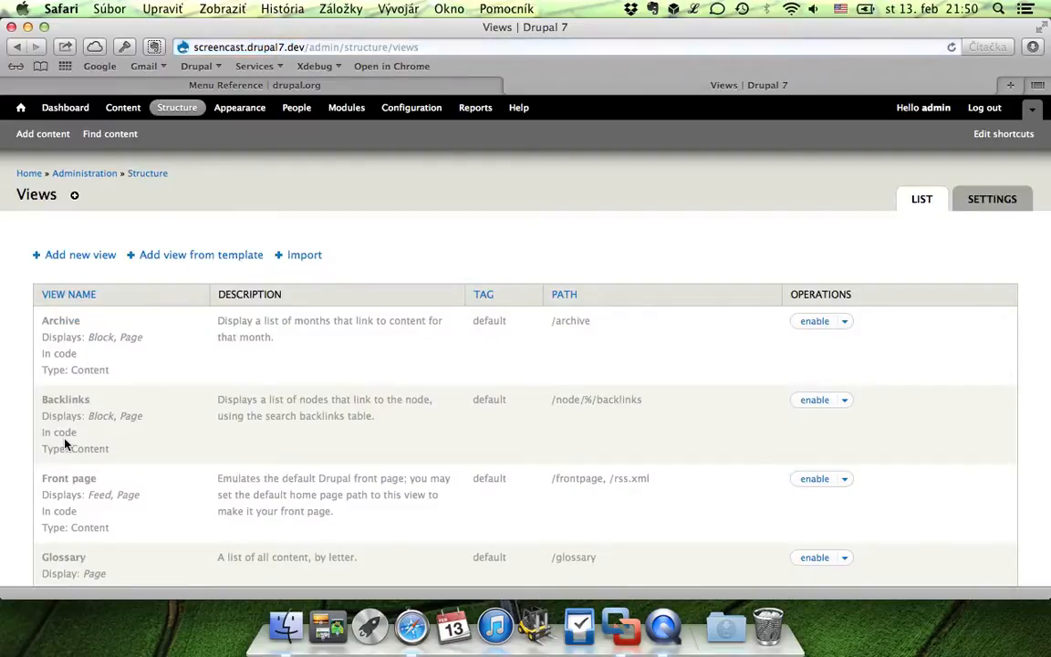
pyautogui.click(91, 258)
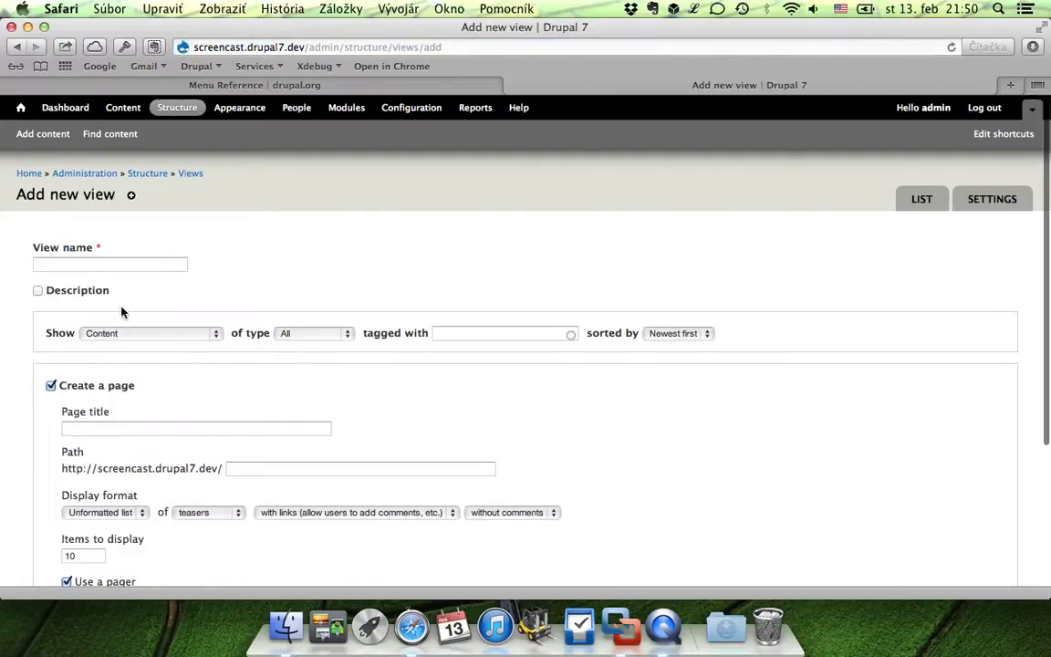
pyautogui.click(119, 262)
pyautogui.write('He')
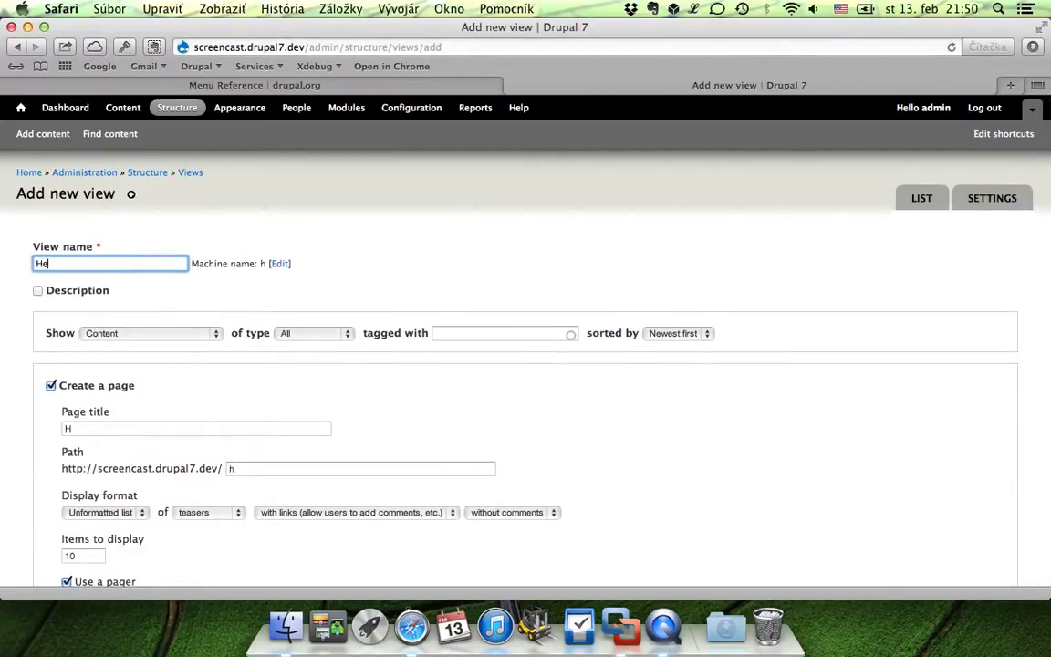
pyautogui.write('ader image')
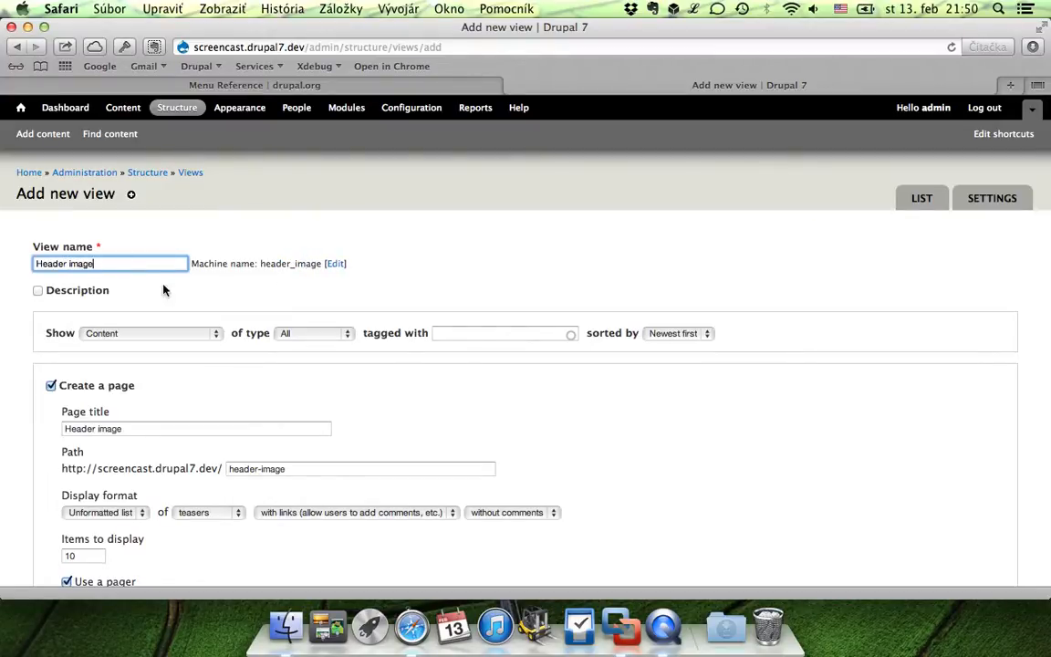
# Limit the new view to content of type Header image and set its sorting to Unsorted.
pyautogui.scroll(-1, 117, 374)
pyautogui.scroll(-3, 117, 375)
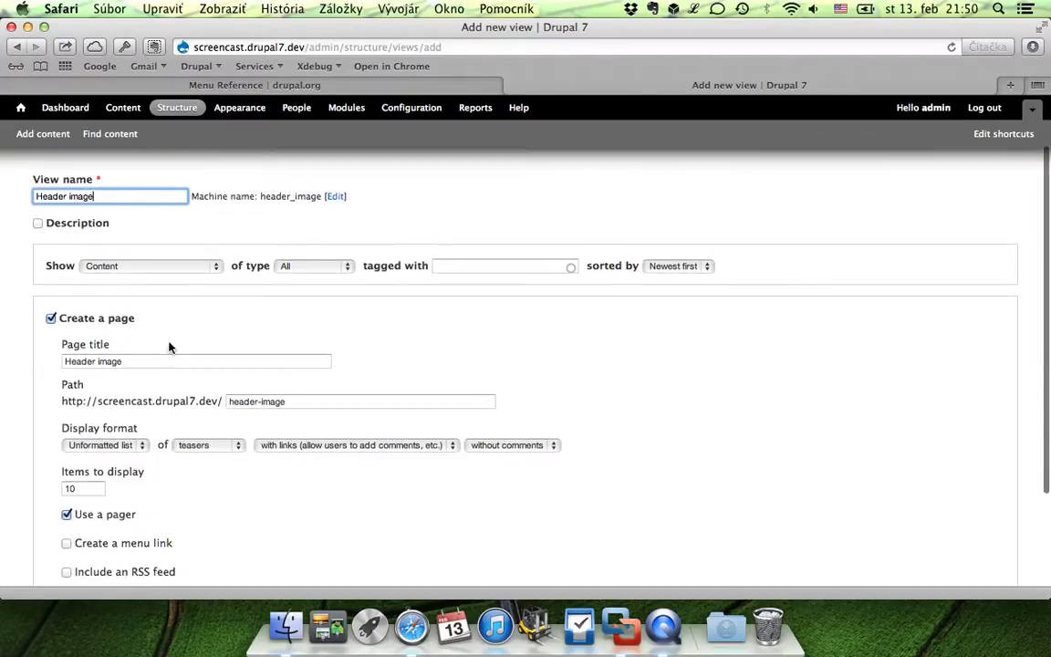
pyautogui.click(278, 265)
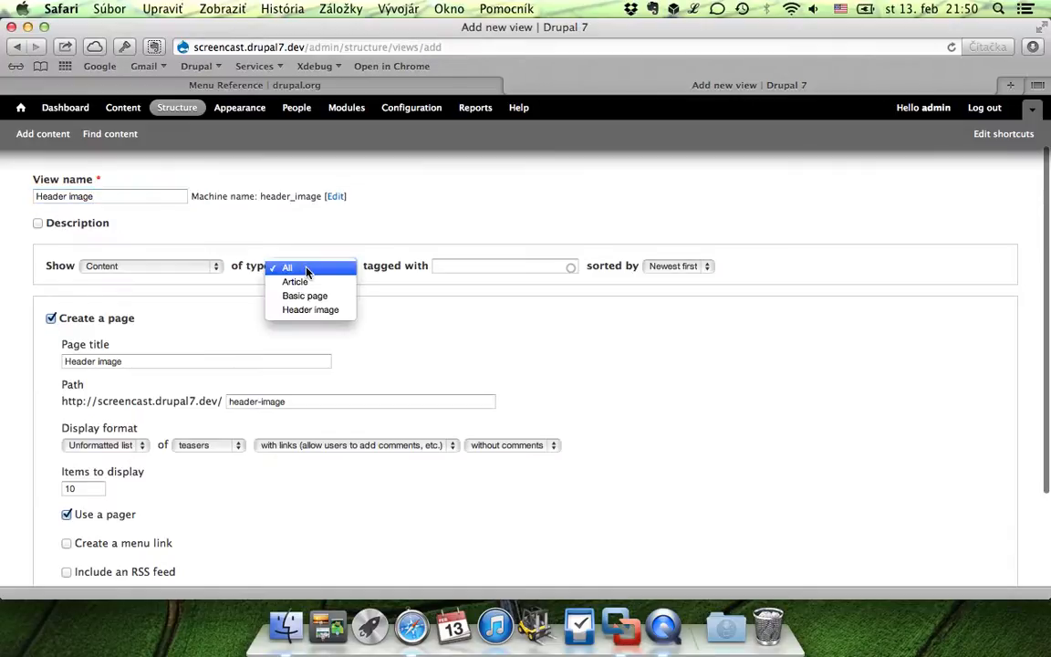
pyautogui.click(308, 314)
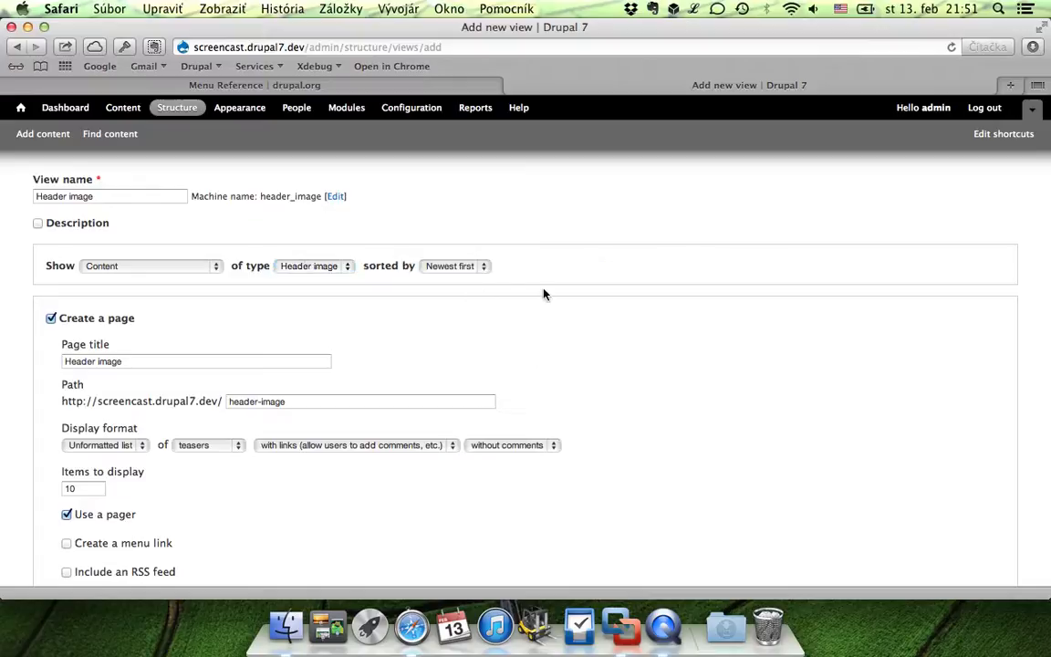
pyautogui.click(452, 268)
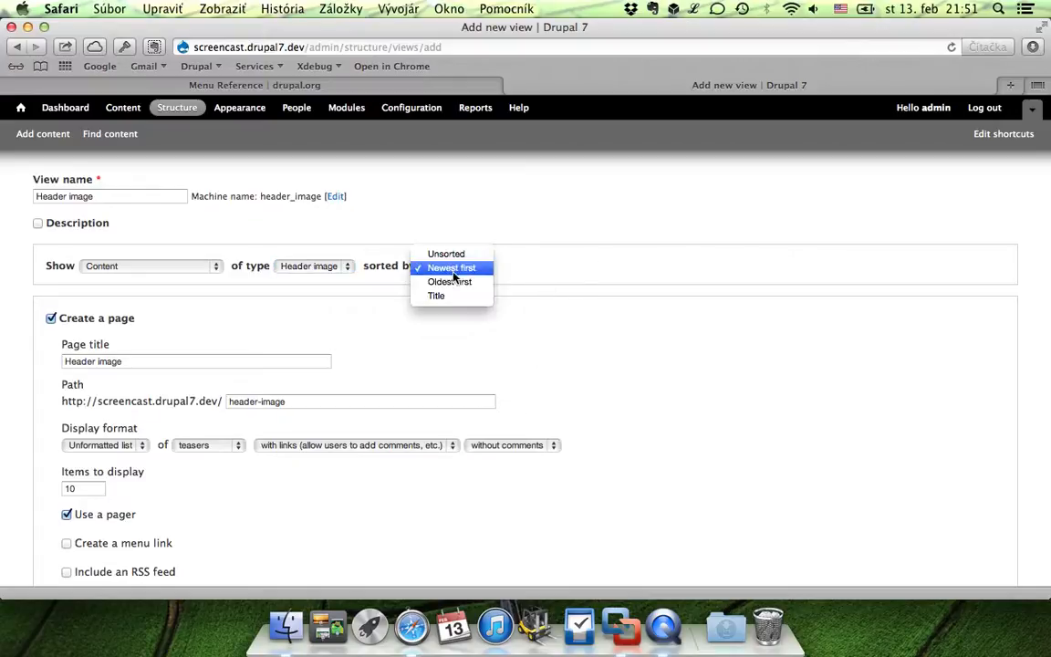
pyautogui.click(447, 255)
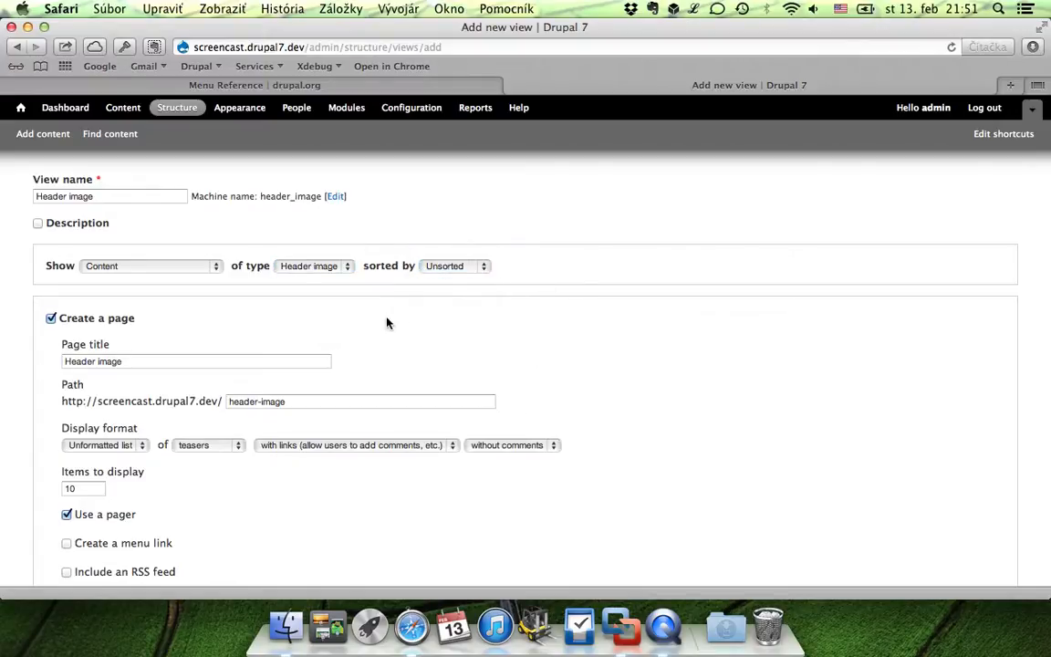
# Have the view create a block instead of a page, and leave the block title empty.
pyautogui.scroll(-3, 387, 322)
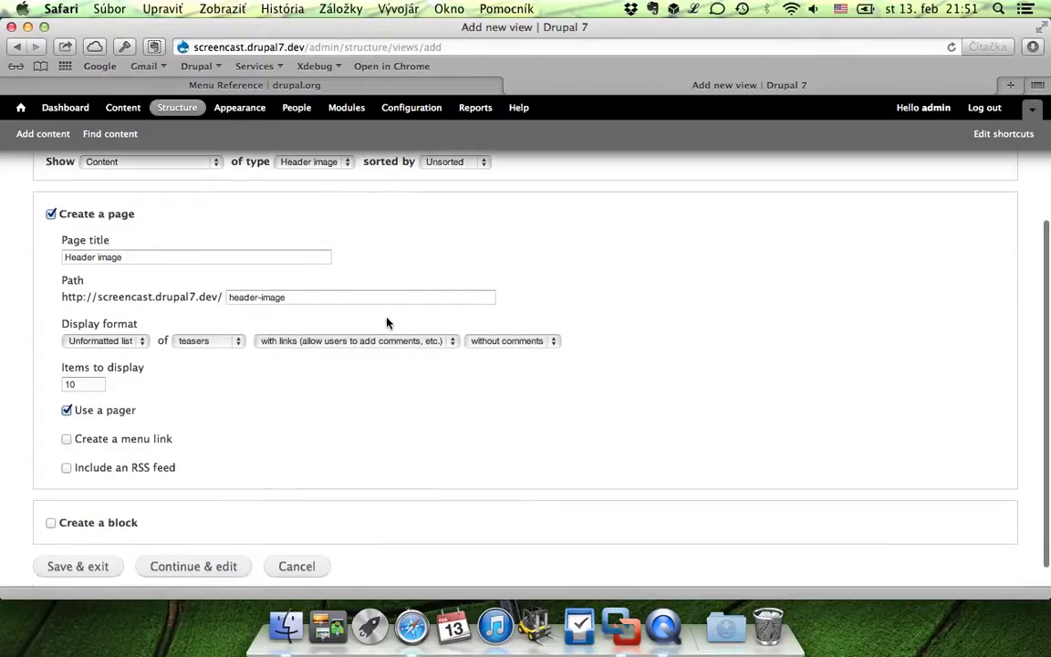
pyautogui.click(51, 215)
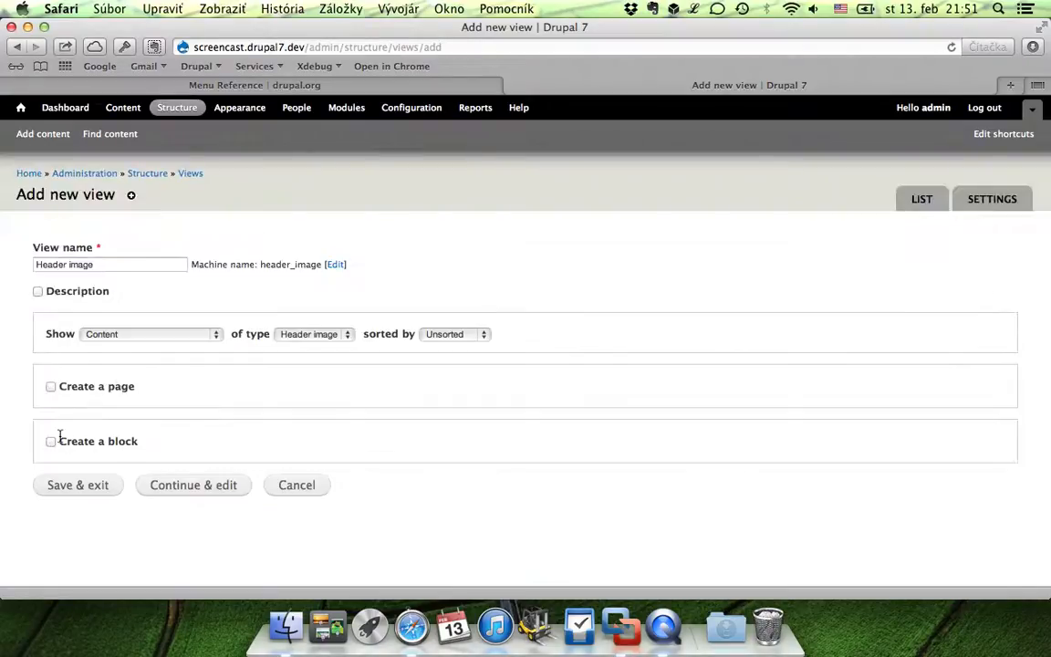
pyautogui.click(52, 442)
pyautogui.scroll(-3, 55, 445)
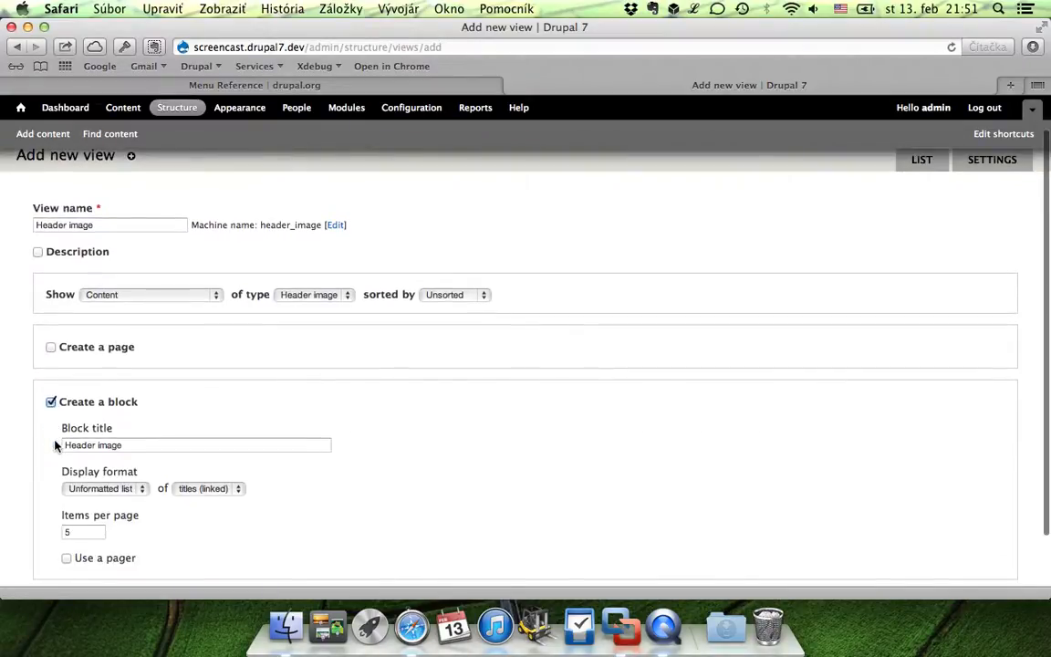
pyautogui.moveTo(122, 385); pyautogui.dragTo(62, 385)
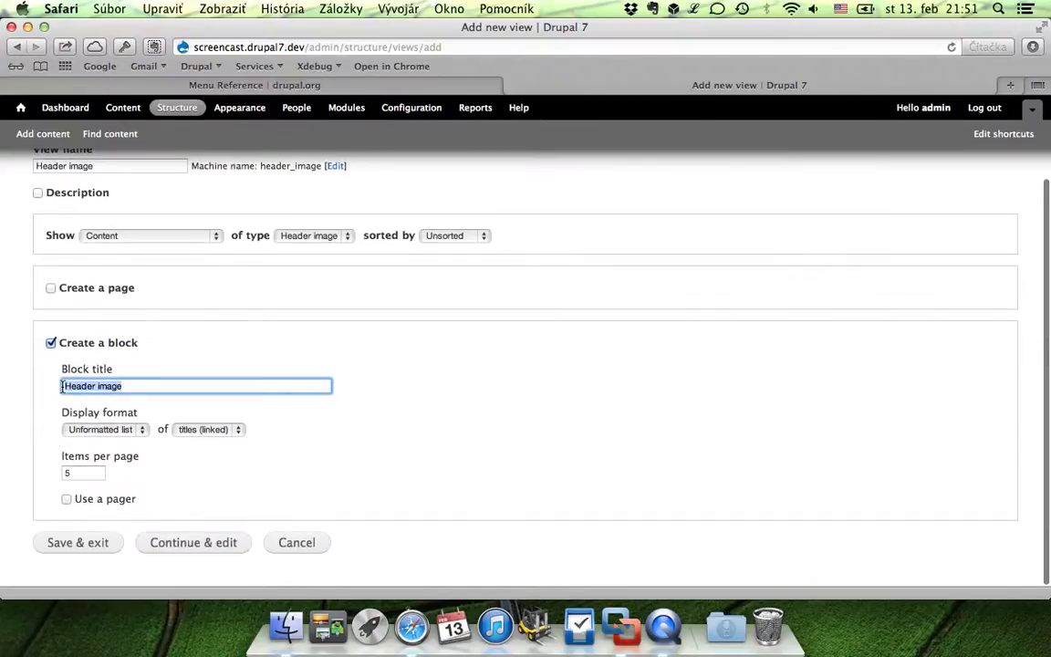
pyautogui.press('BackSpace')
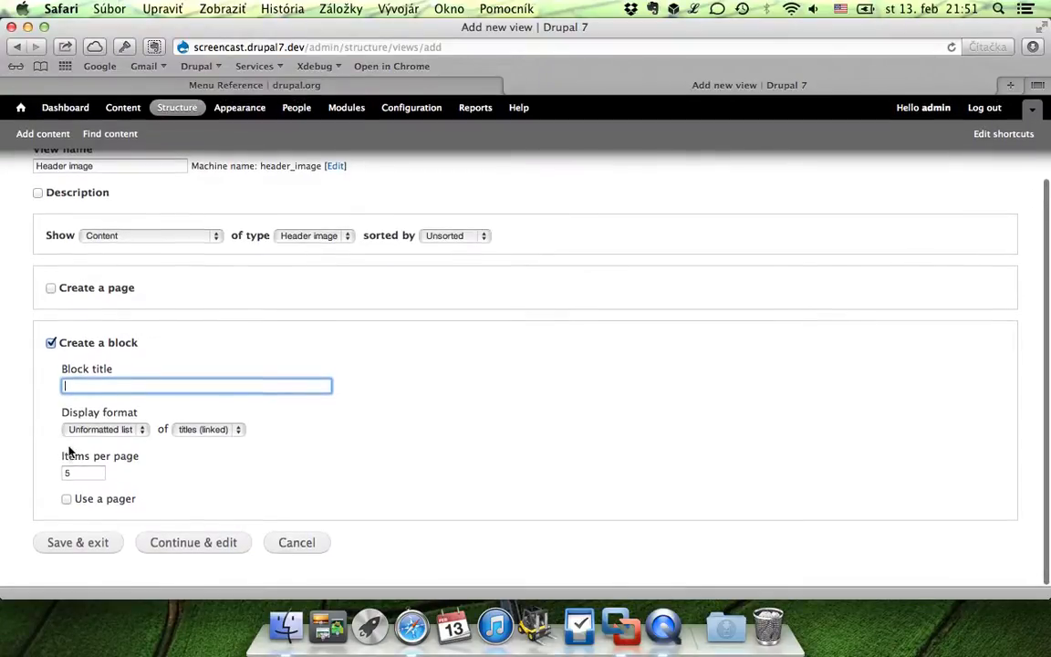
# Set the block to 1 item per page as an unformatted list of fields, and continue to the detailed view editor.
pyautogui.doubleClick(75, 473)
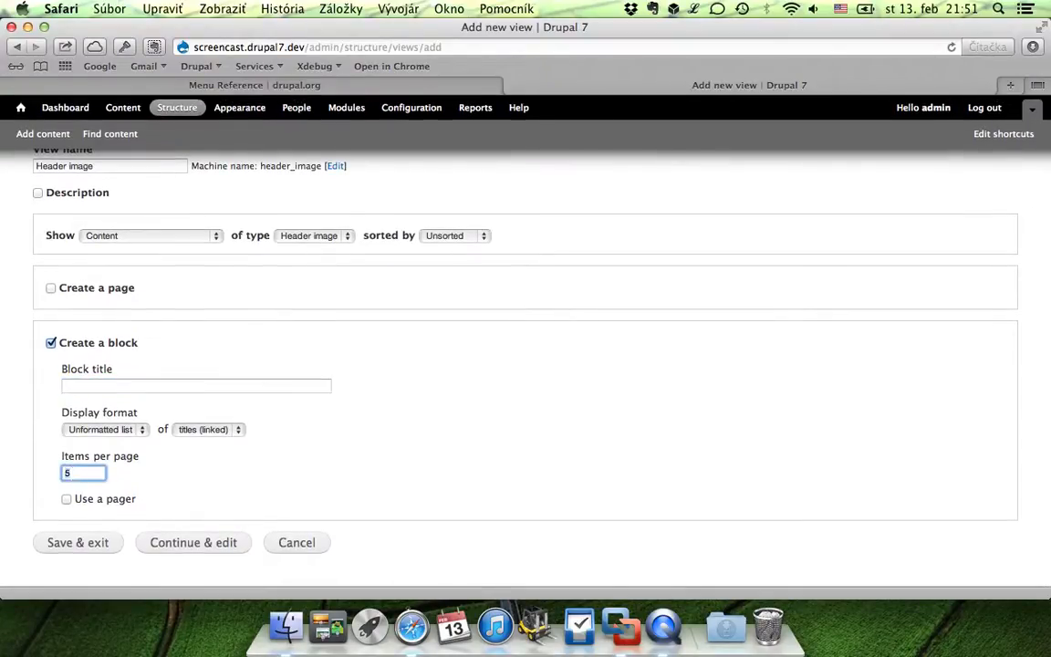
pyautogui.write('1')
pyautogui.click(39, 466)
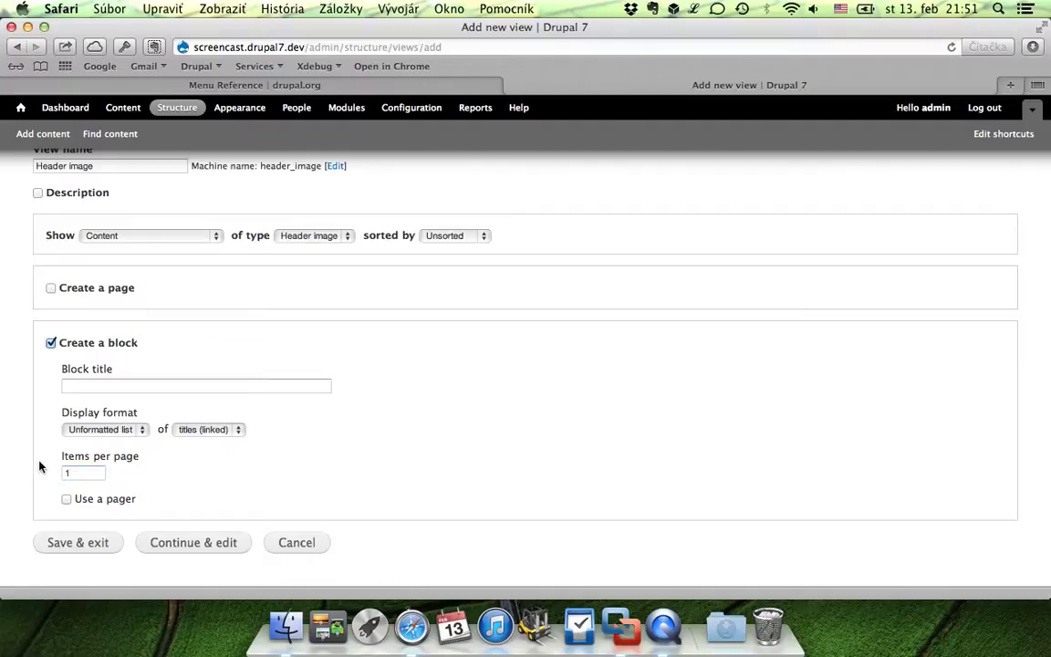
pyautogui.click(91, 430)
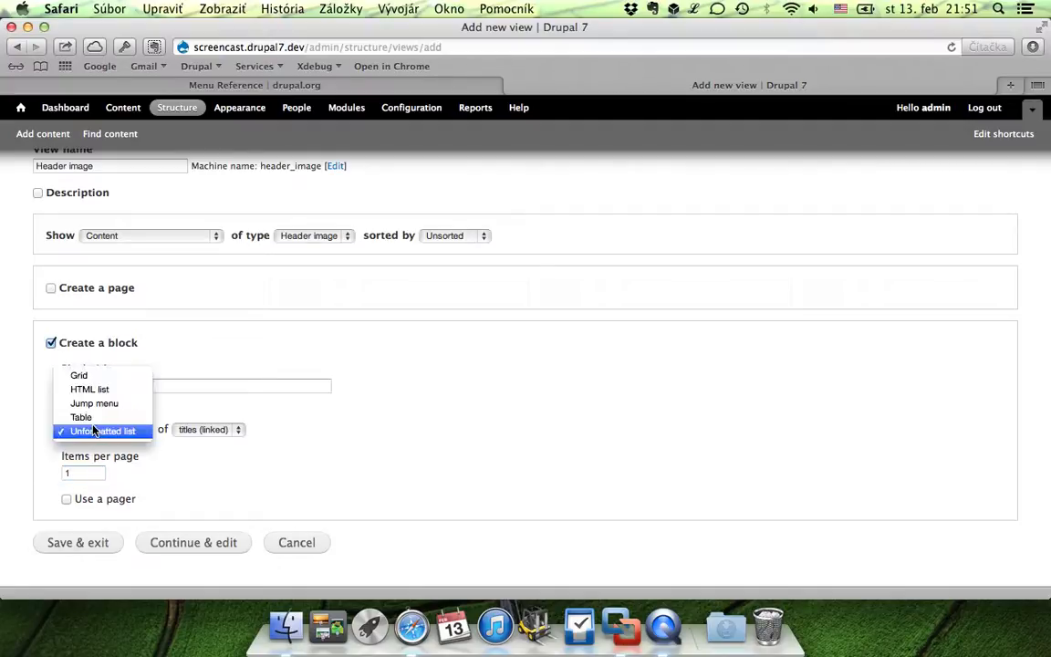
pyautogui.click(227, 431)
pyautogui.click(228, 434)
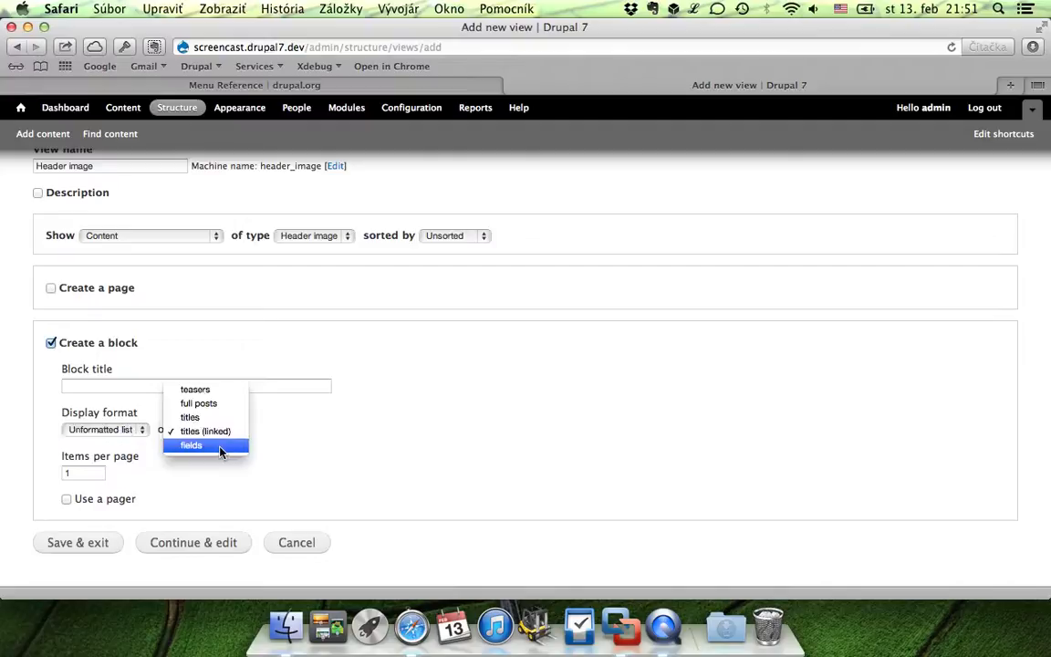
pyautogui.click(220, 448)
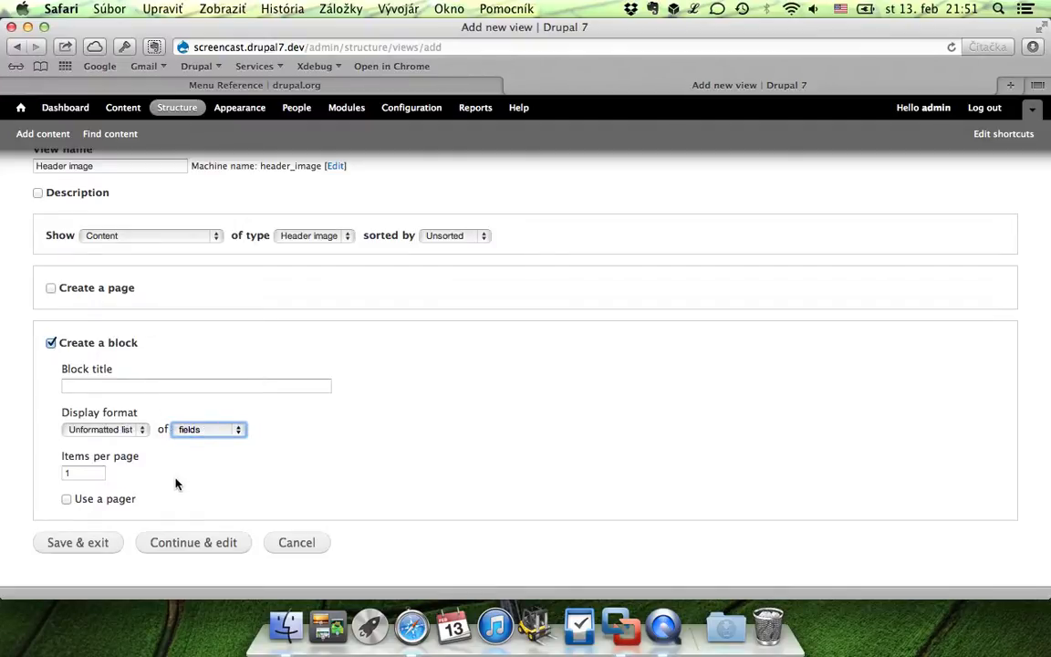
pyautogui.click(182, 544)
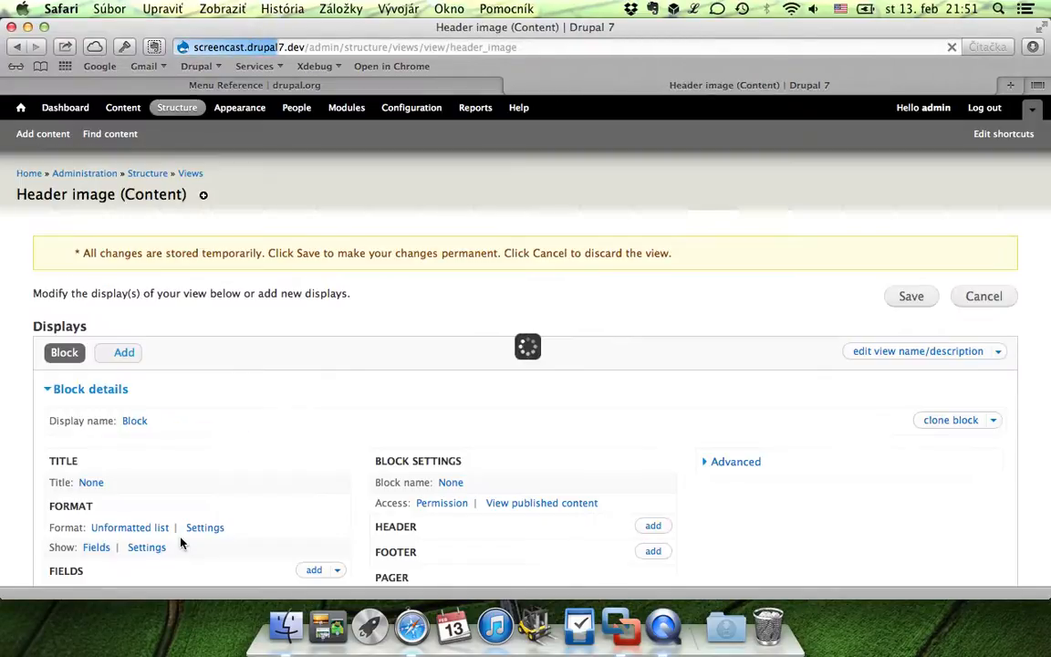
# Add the Content: Image field used by header_image to the view for all displays, without a label.
pyautogui.scroll(-3, 181, 544)
pyautogui.scroll(-2, 181, 540)
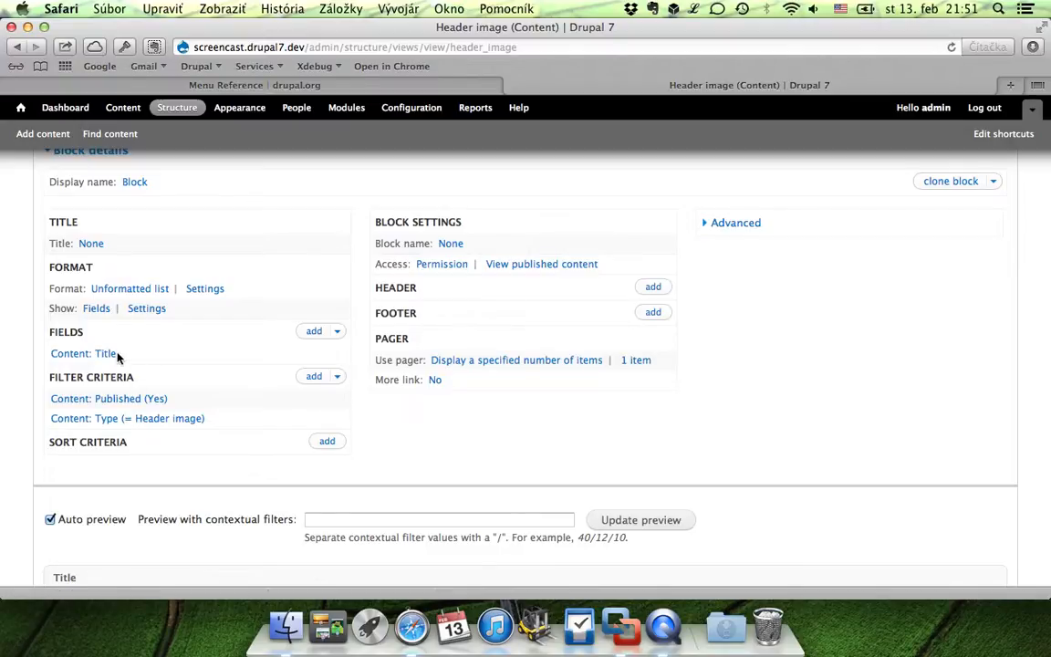
pyautogui.click(316, 334)
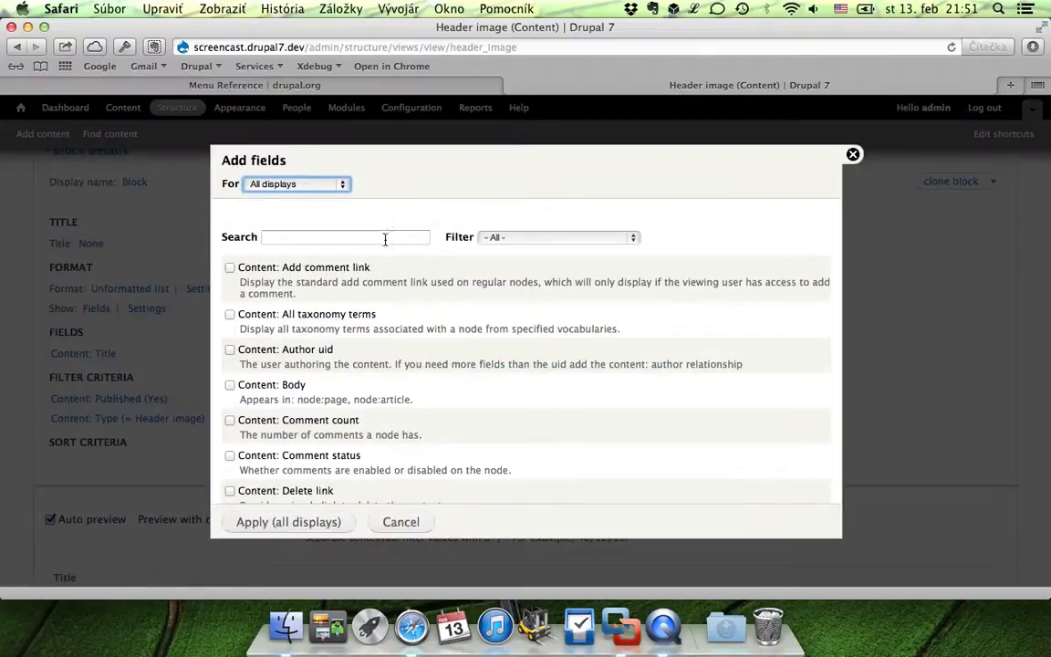
pyautogui.click(385, 237)
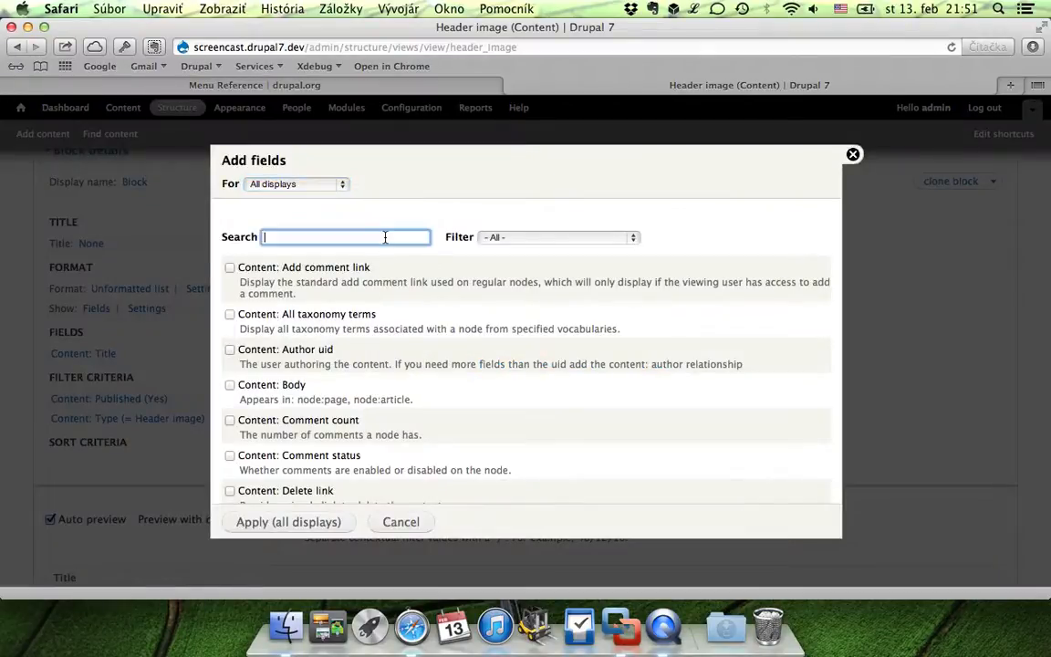
pyautogui.write('header')
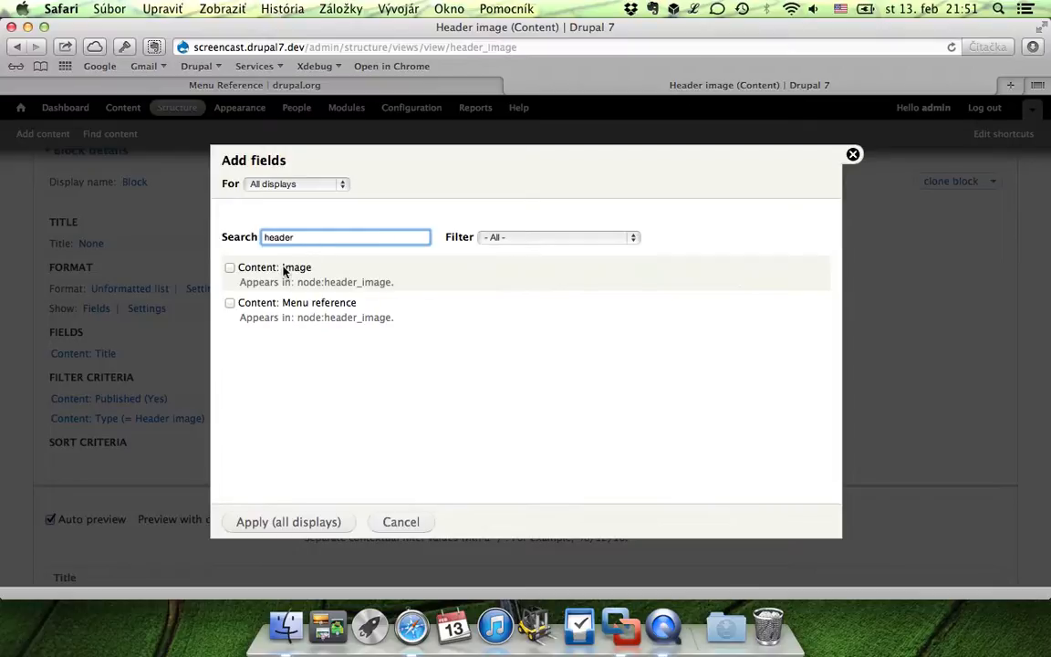
pyautogui.click(285, 270)
pyautogui.click(288, 522)
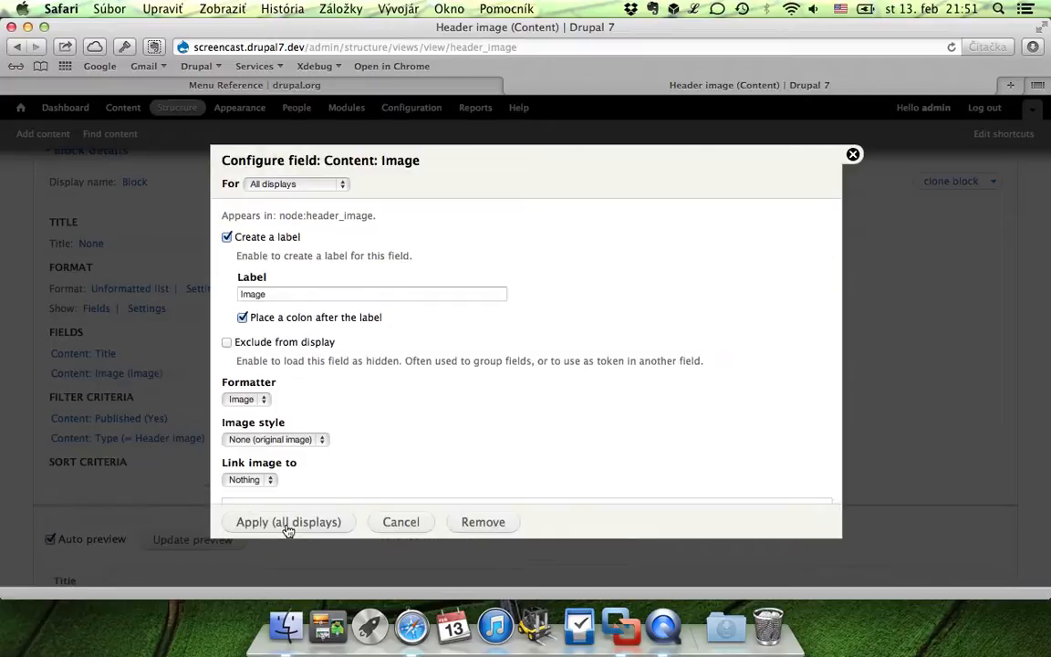
pyautogui.click(243, 237)
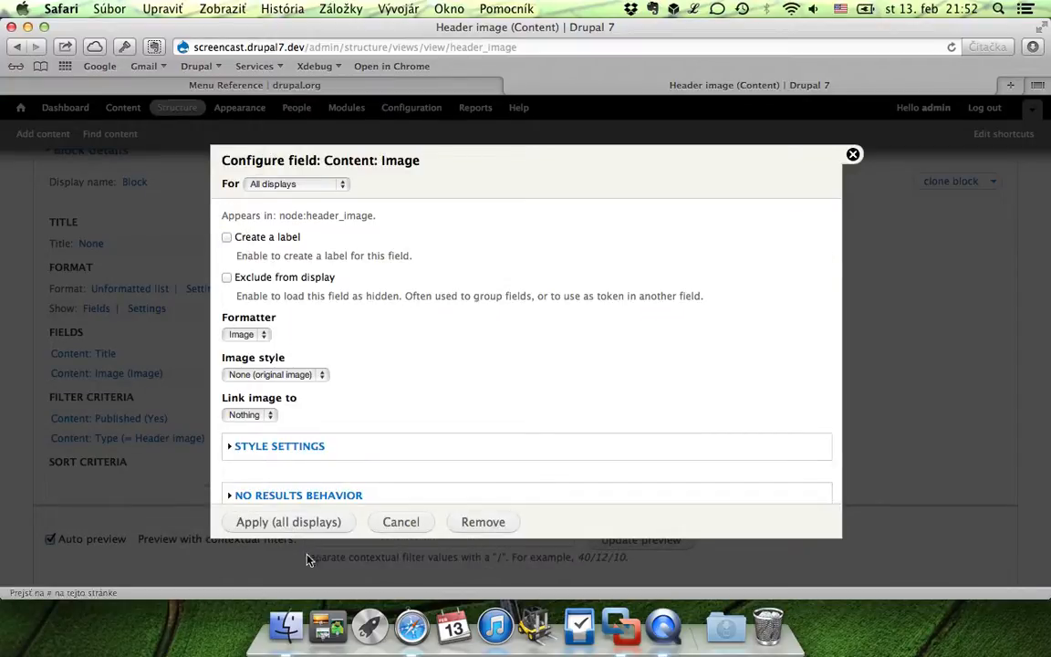
pyautogui.click(306, 522)
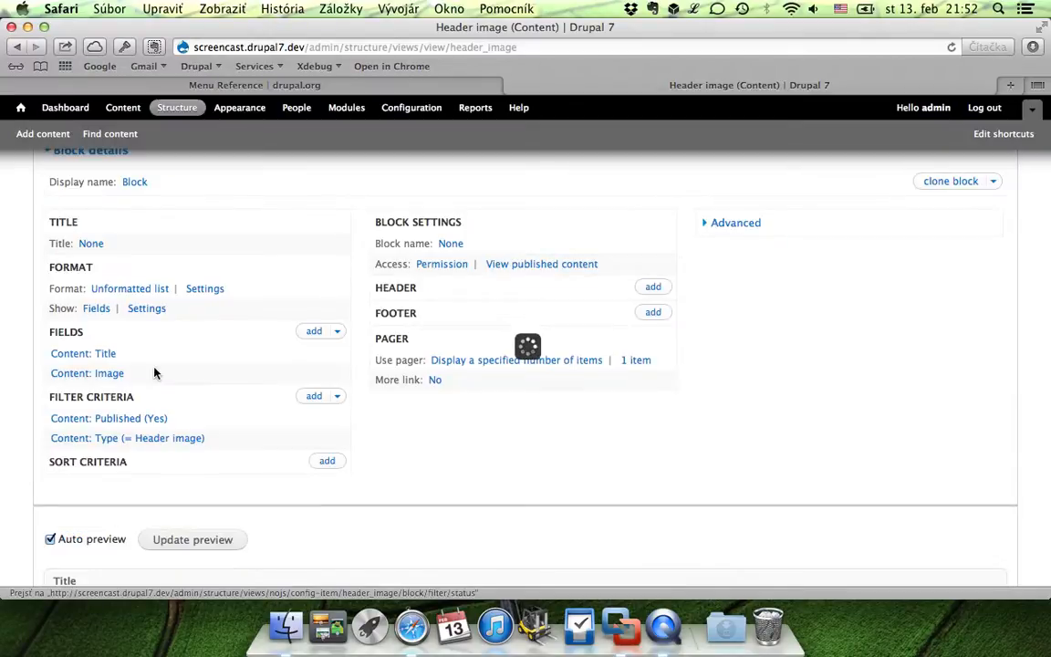
# Remove the Content: Title field from the Header image view for all displays, and save the view.
pyautogui.click(337, 331)
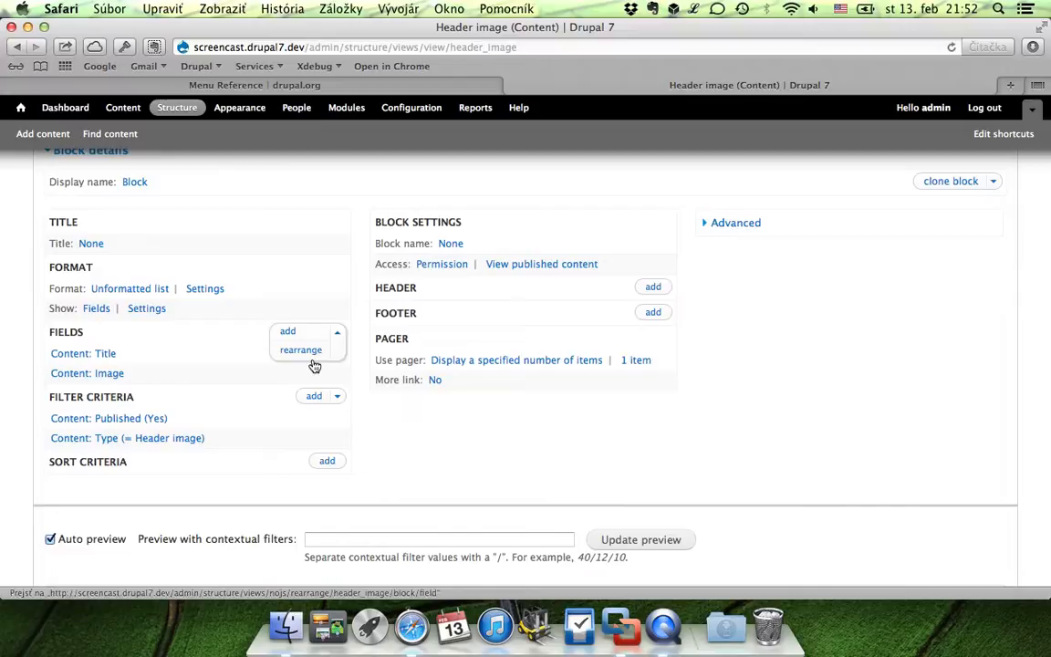
pyautogui.click(301, 350)
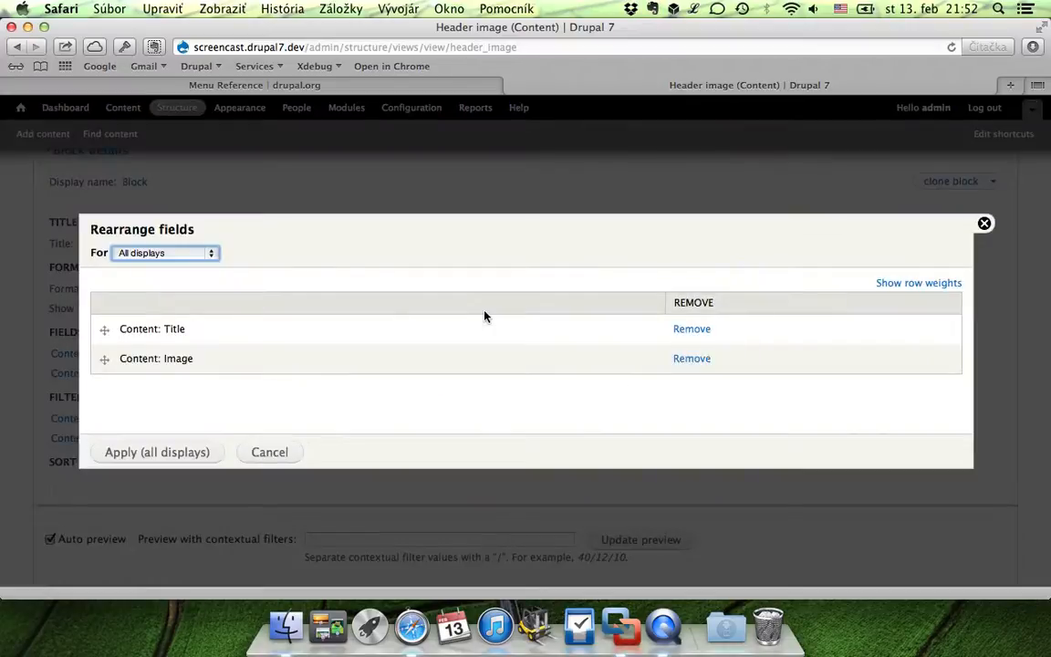
pyautogui.click(690, 330)
pyautogui.click(157, 453)
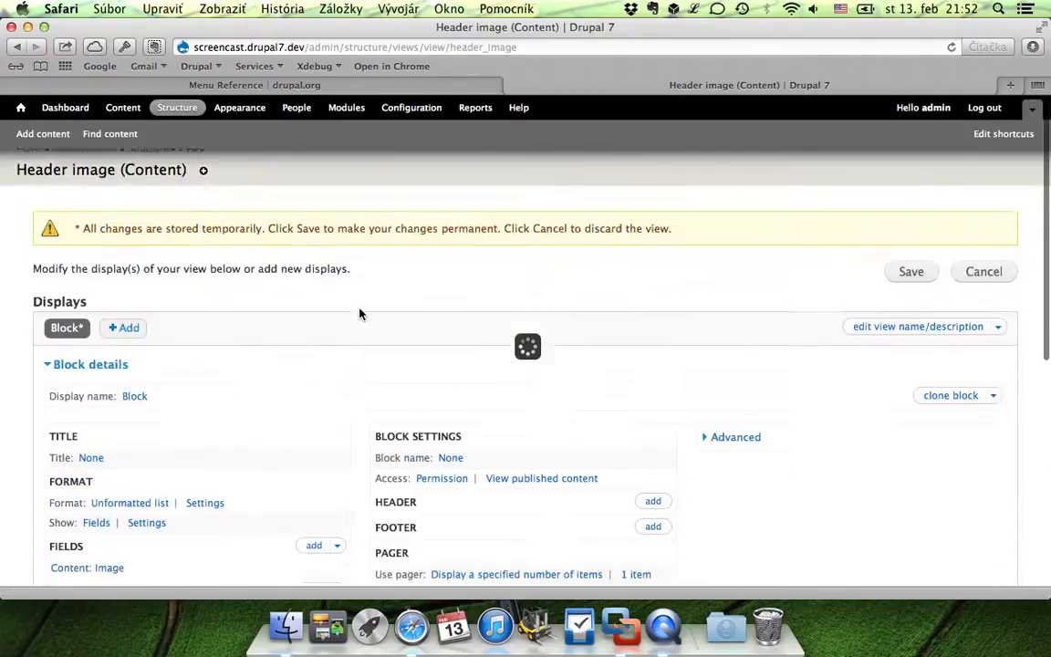
pyautogui.click(899, 299)
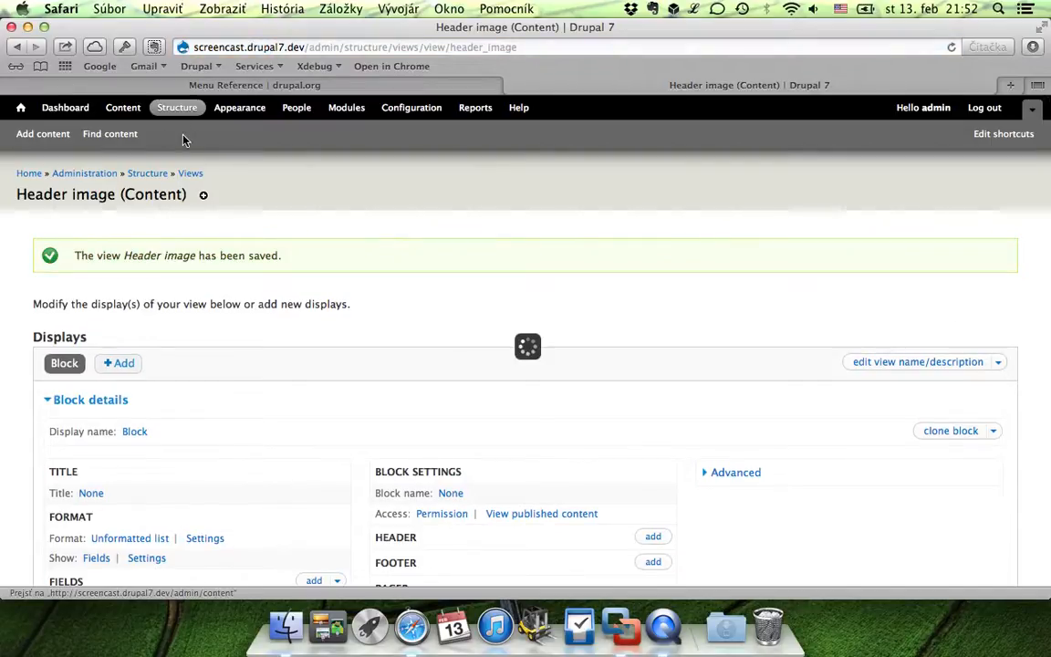
# On the Blocks administration page, keep the View: Header image block in the Highlighted region and save the blocks.
pyautogui.click(176, 109)
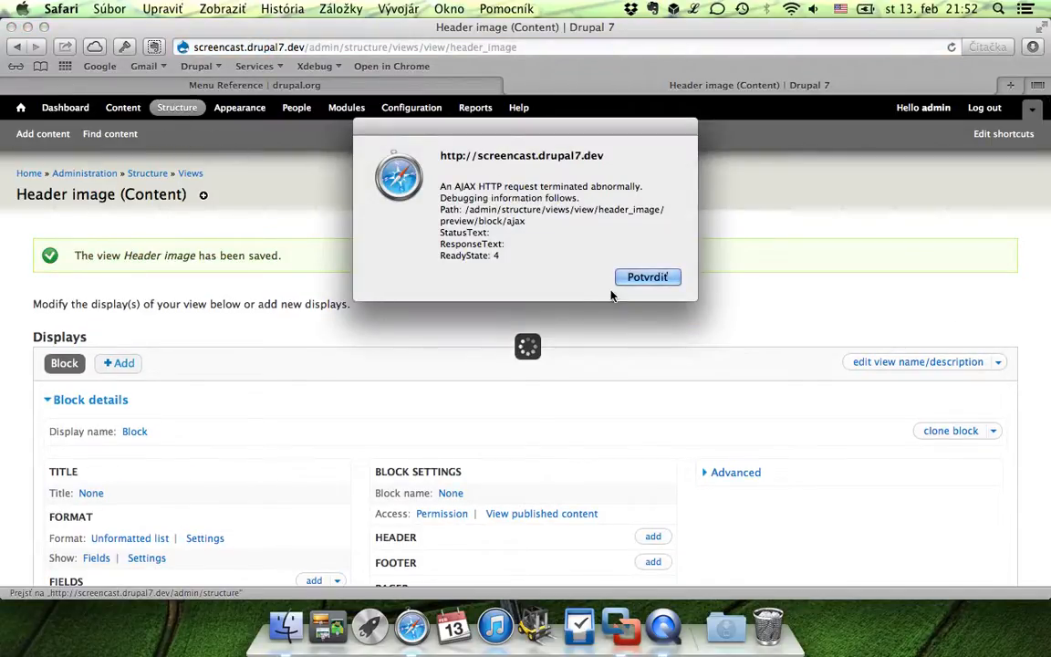
pyautogui.click(646, 277)
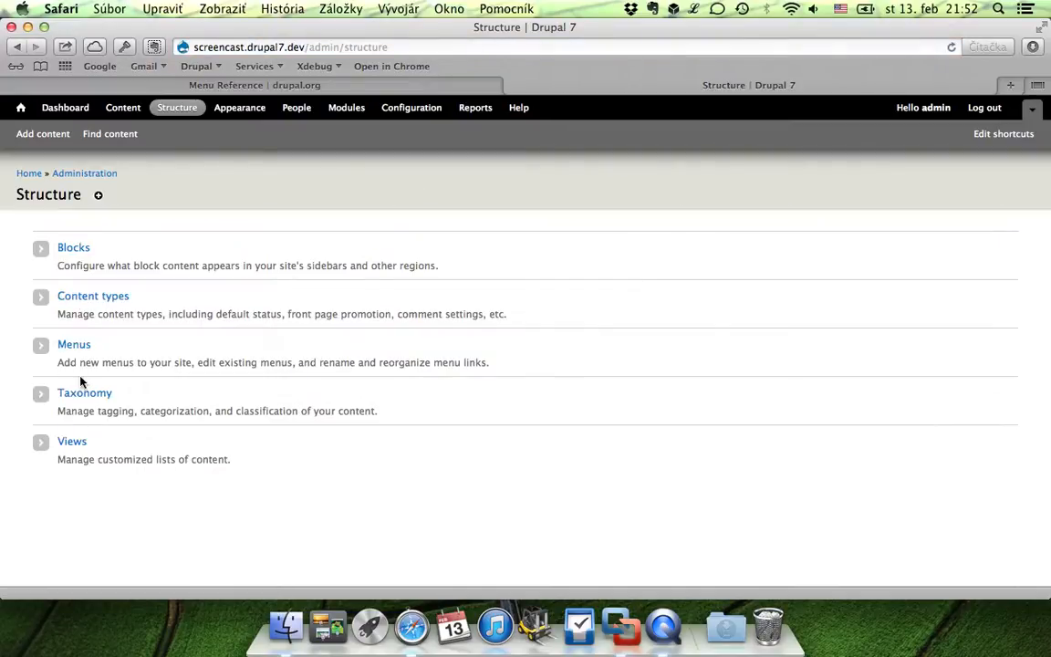
pyautogui.click(77, 250)
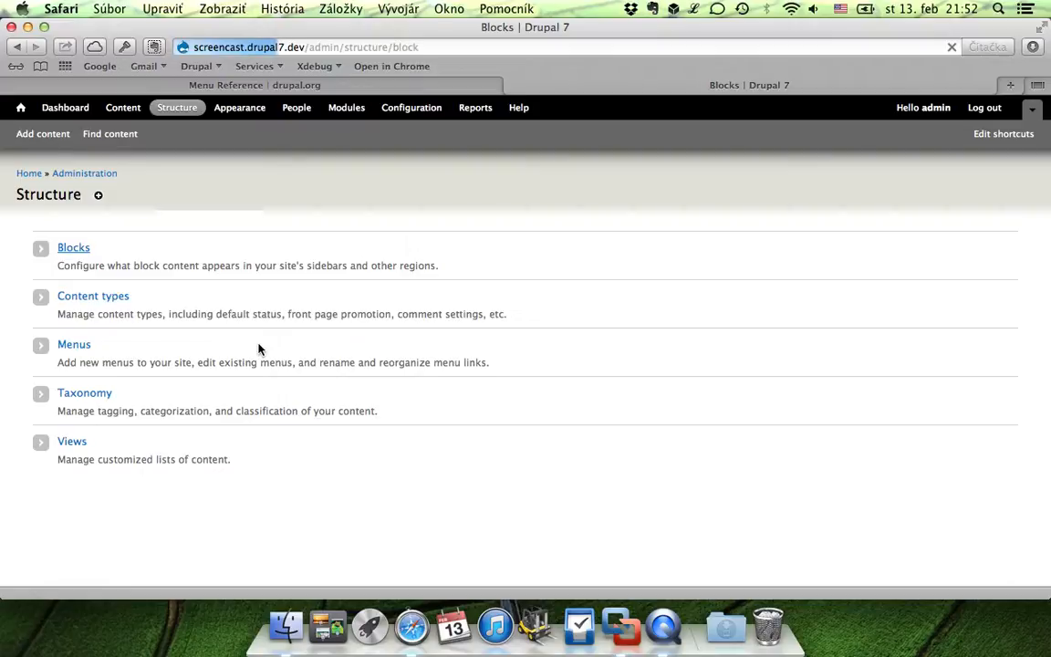
pyautogui.scroll(-10, 259, 349)
pyautogui.scroll(-15, 258, 349)
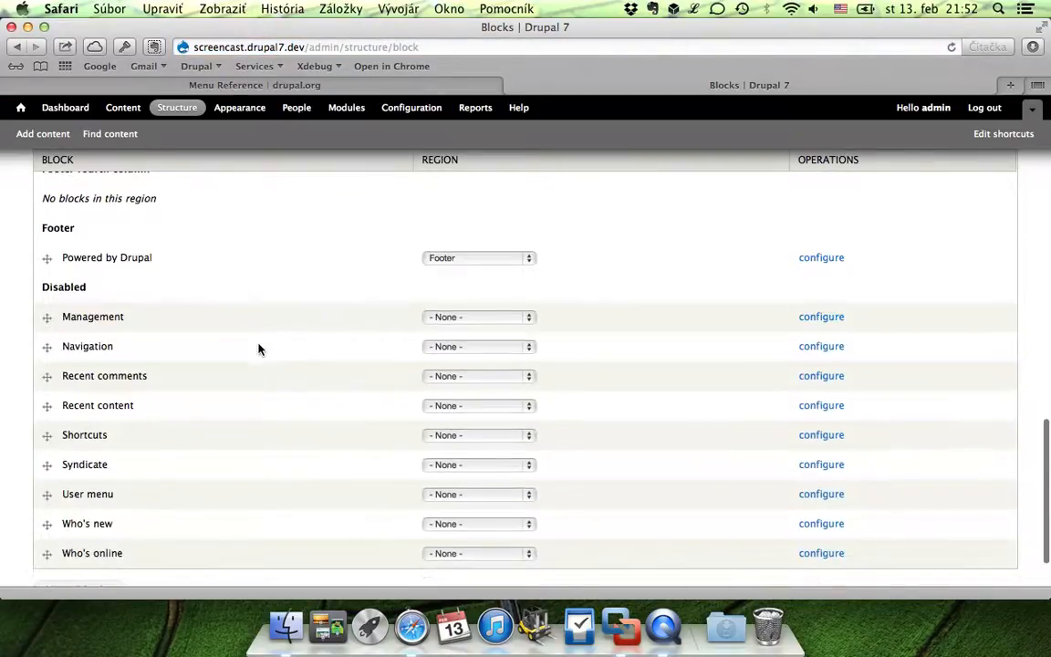
pyautogui.scroll(-3, 259, 350)
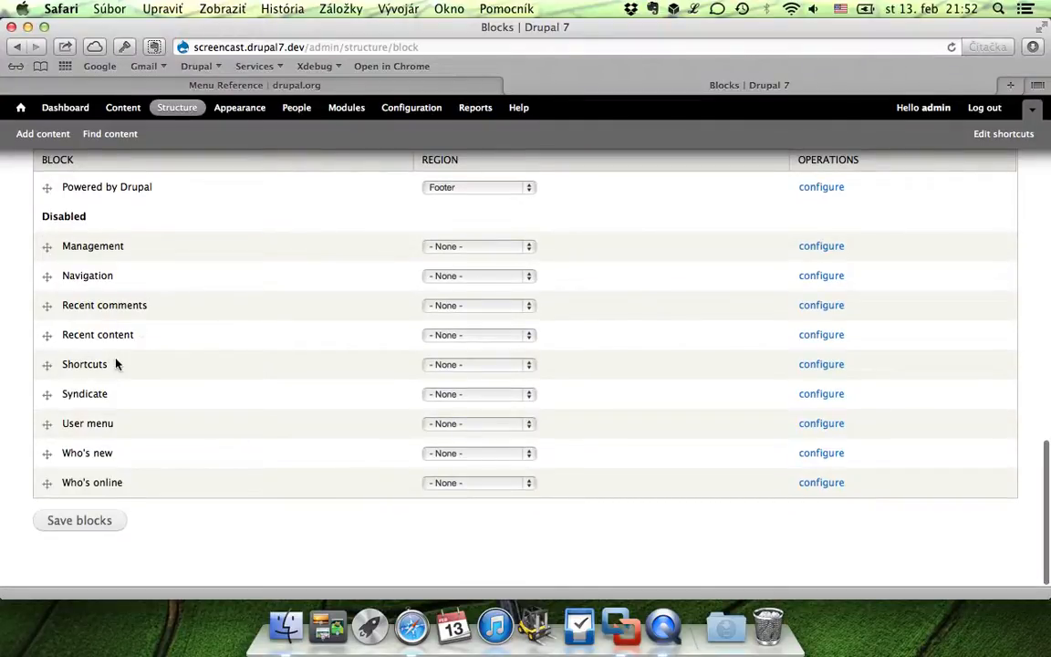
pyautogui.scroll(2, 127, 342)
pyautogui.scroll(-1, 138, 321)
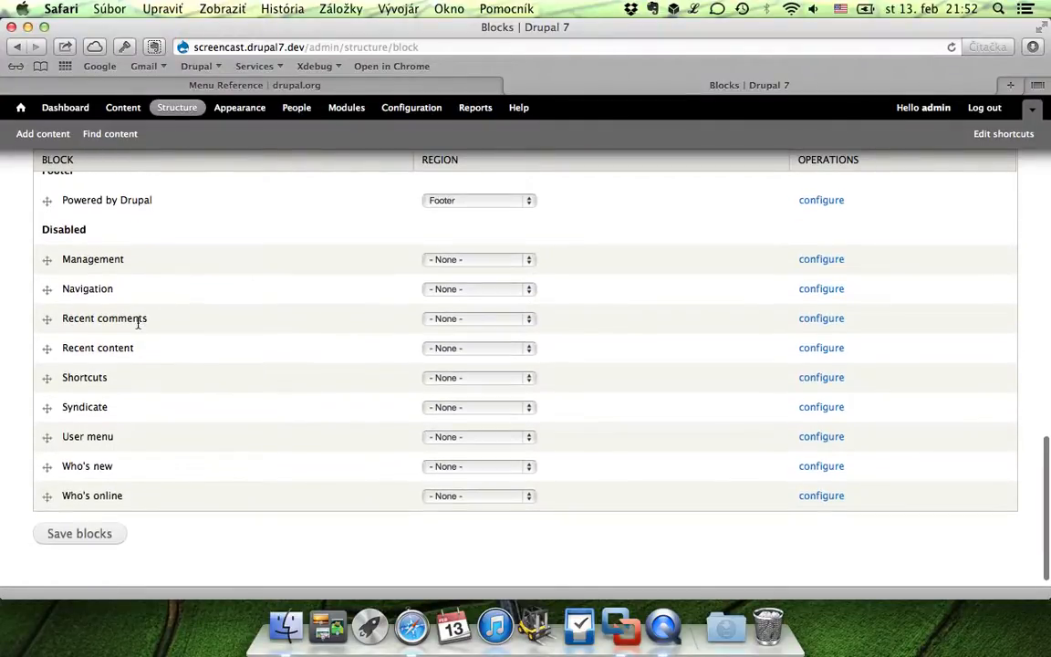
pyautogui.scroll(1, 138, 323)
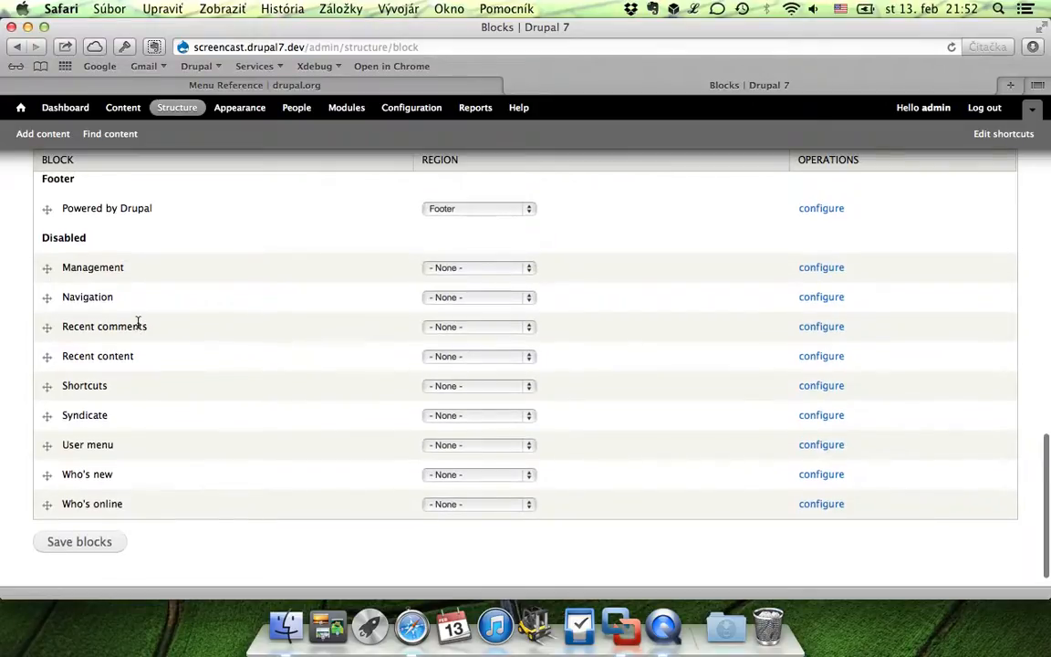
pyautogui.scroll(10, 137, 323)
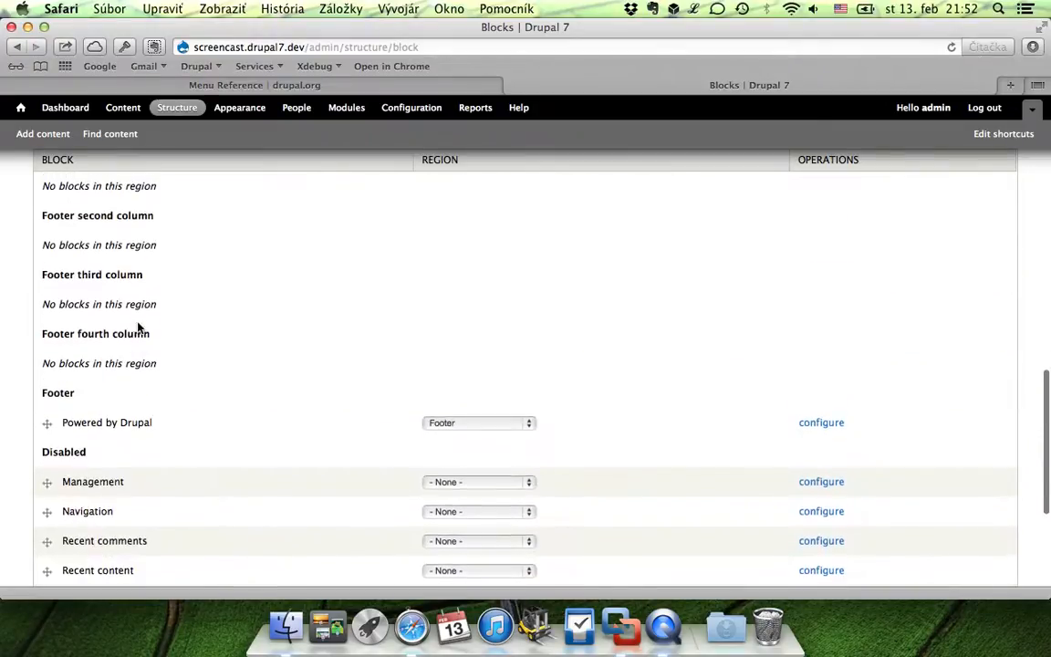
pyautogui.scroll(5, 138, 327)
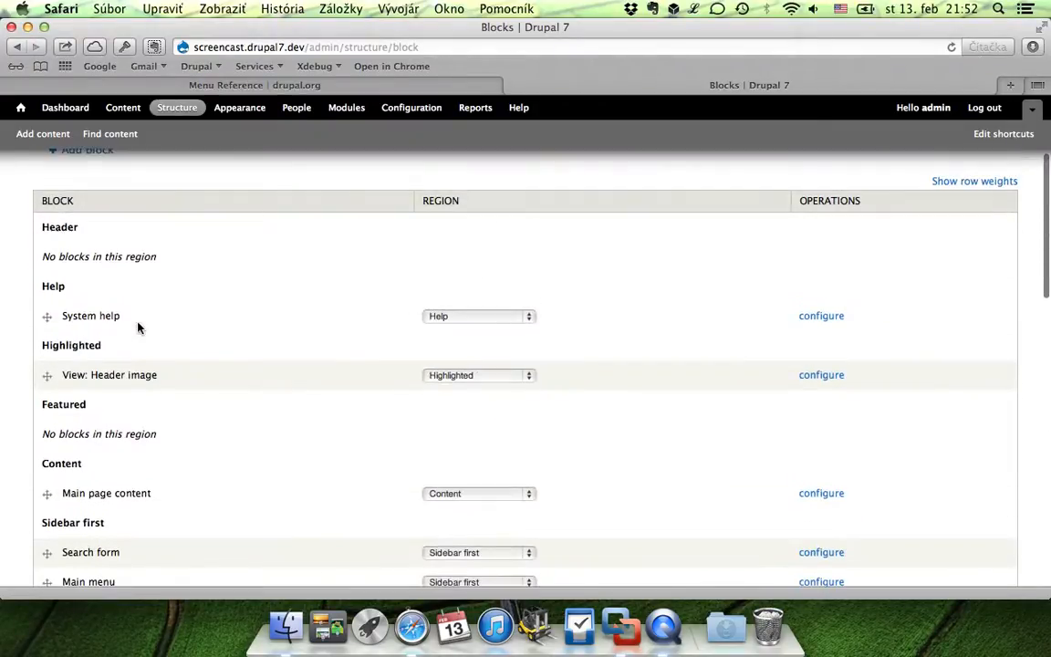
pyautogui.click(452, 378)
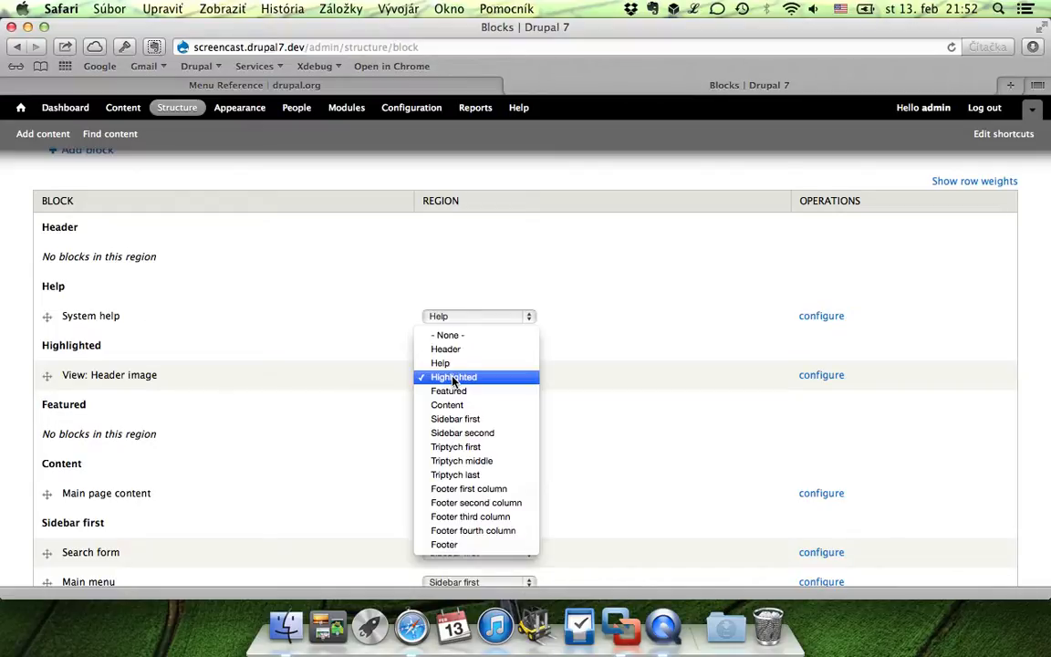
pyautogui.click(368, 377)
pyautogui.scroll(-15, 368, 427)
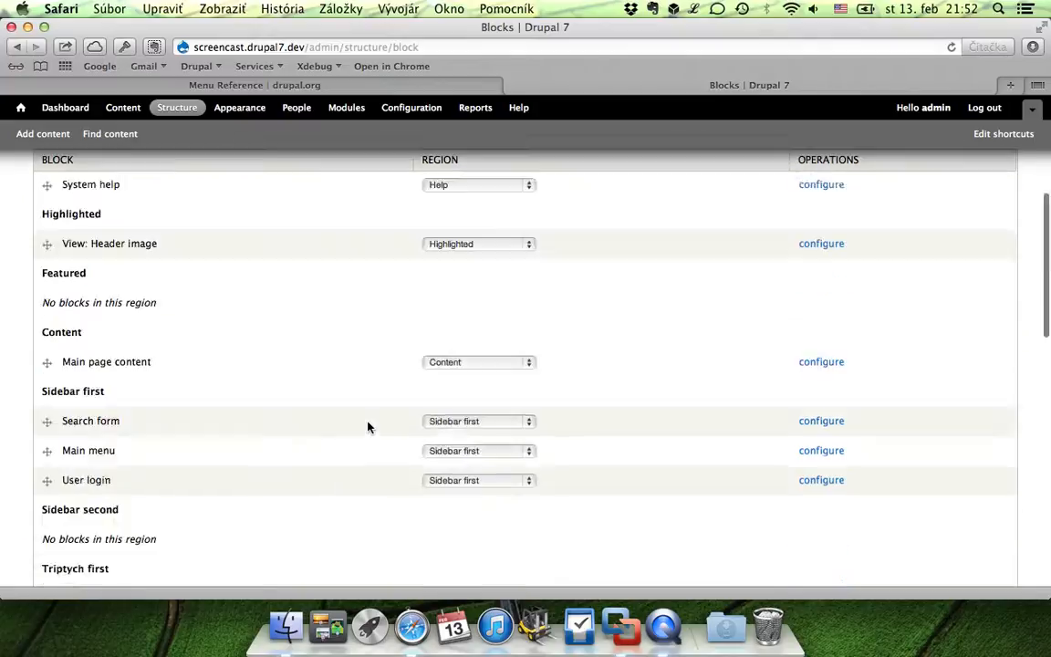
pyautogui.click(87, 521)
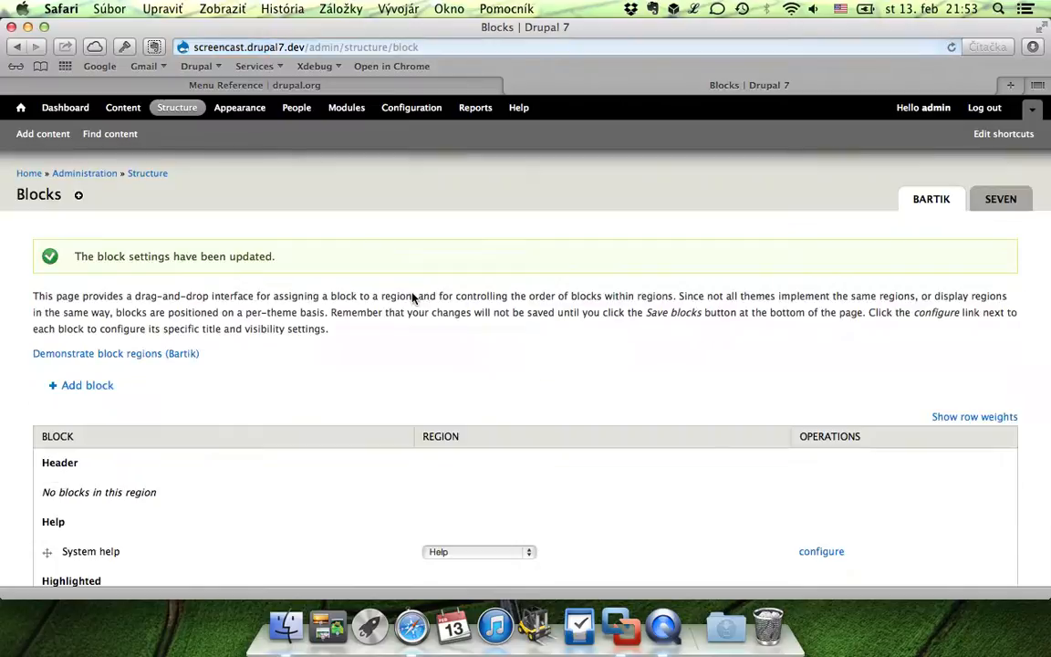
# Visit the site's front page, Services and Contact pages to check which header image the block displays on each.
pyautogui.scroll(-5, 413, 294)
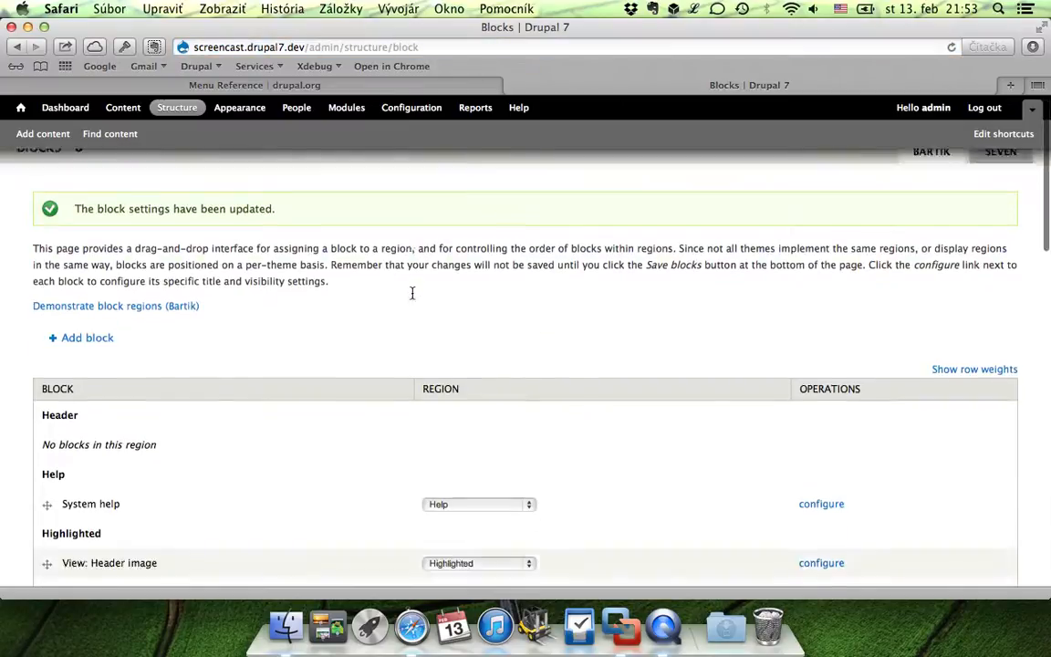
pyautogui.scroll(-12, 348, 461)
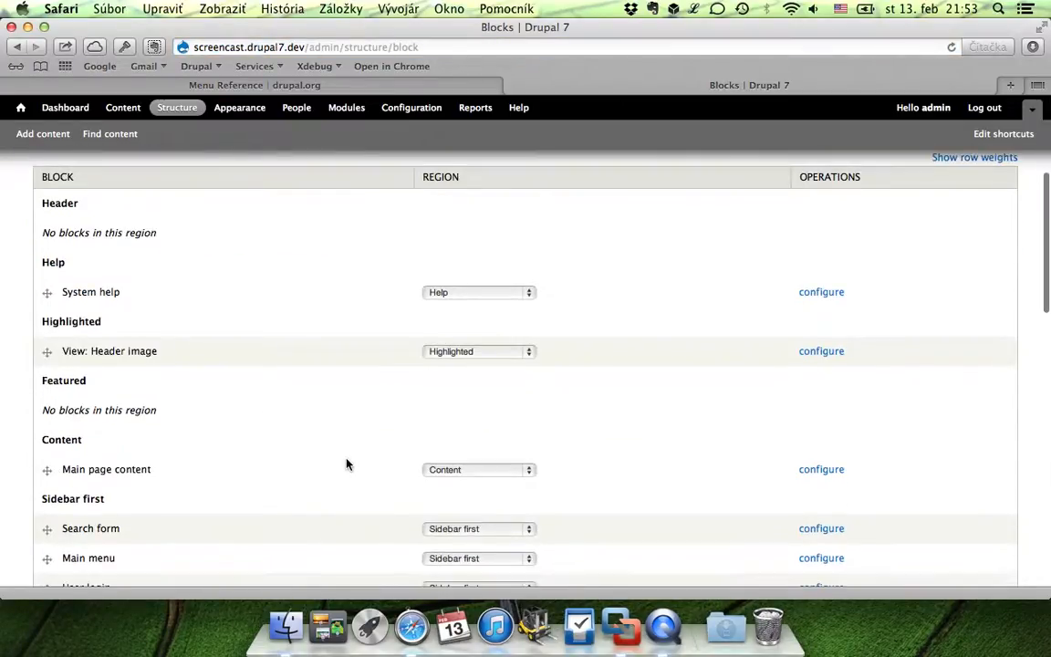
pyautogui.scroll(-3, 346, 464)
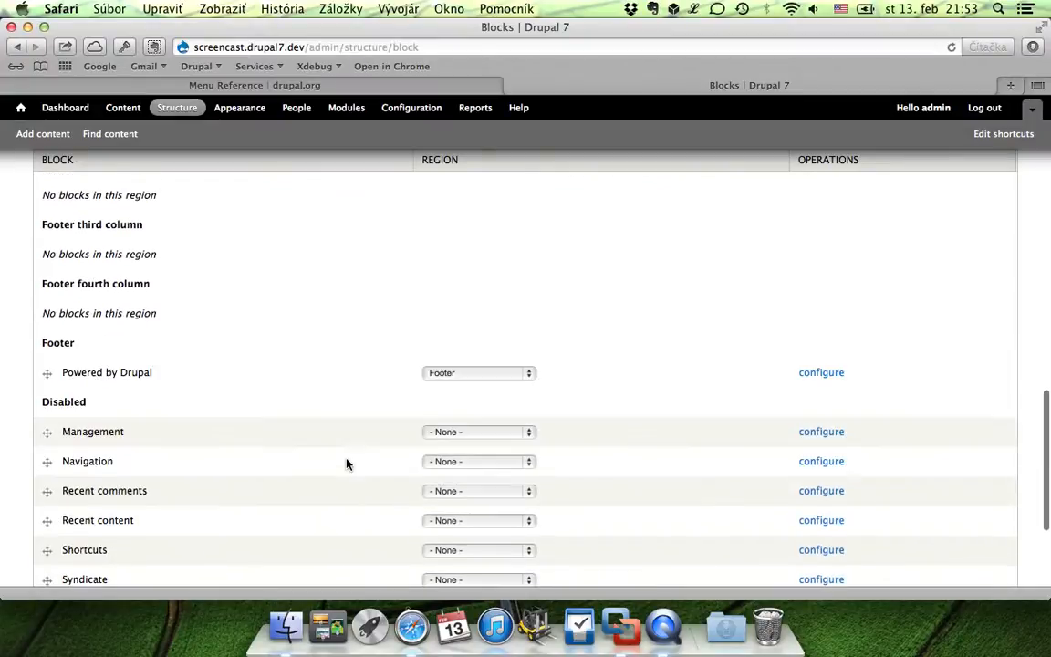
pyautogui.scroll(12, 346, 465)
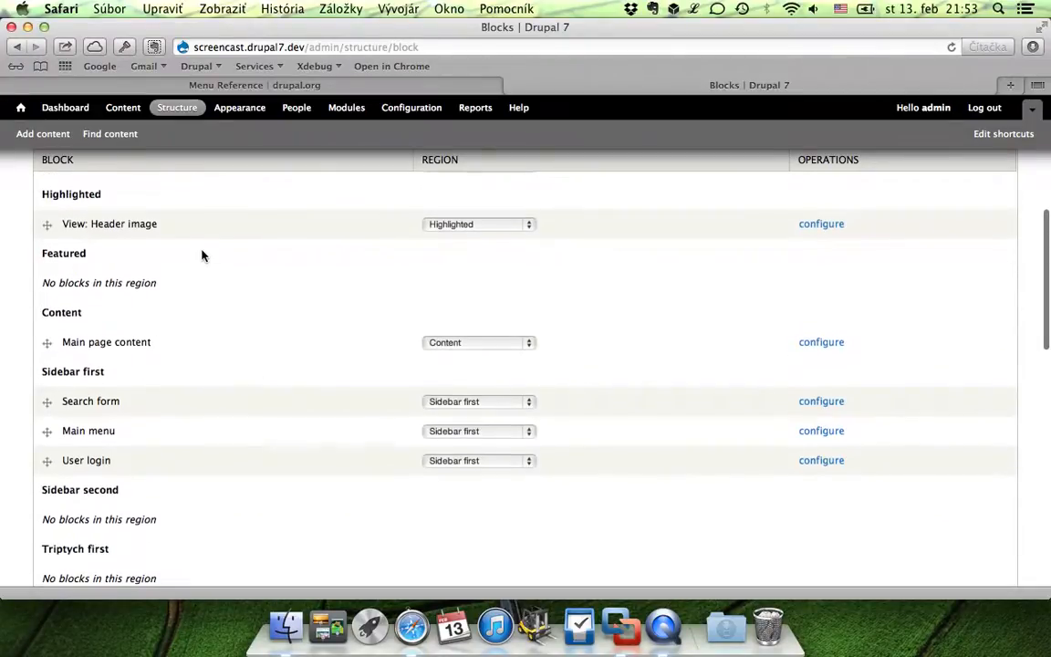
pyautogui.scroll(8, 202, 254)
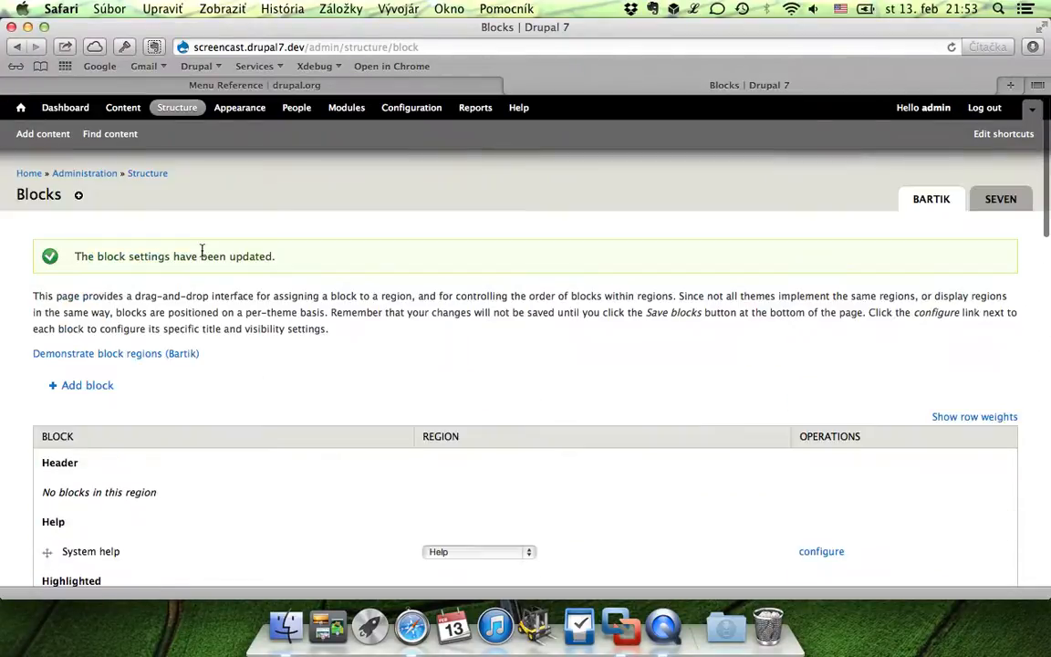
pyautogui.click(30, 173)
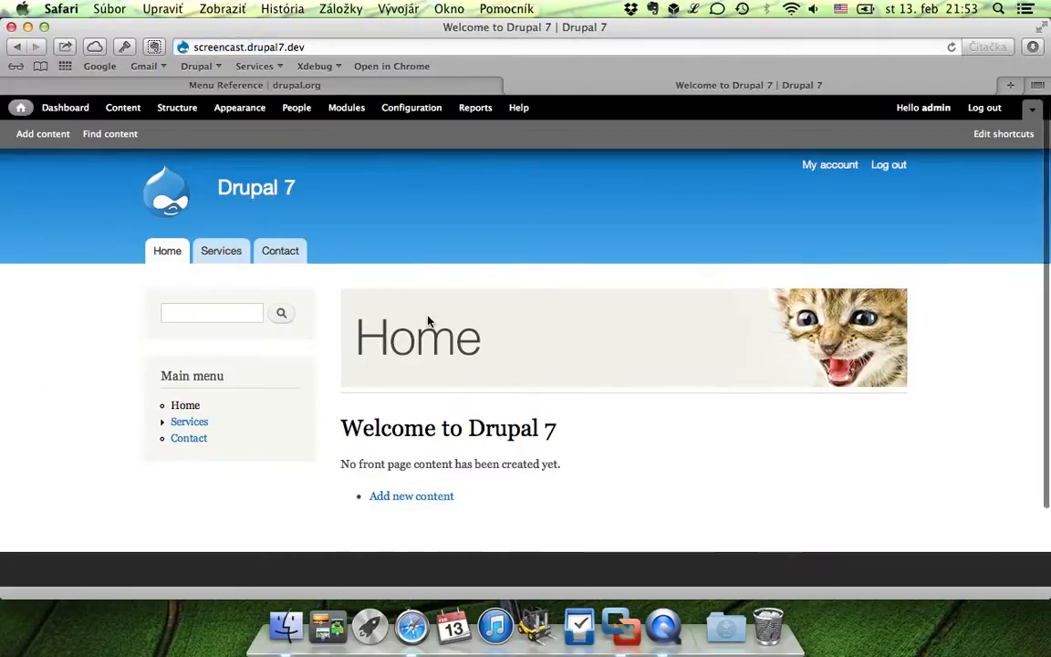
pyautogui.scroll(-1, 428, 320)
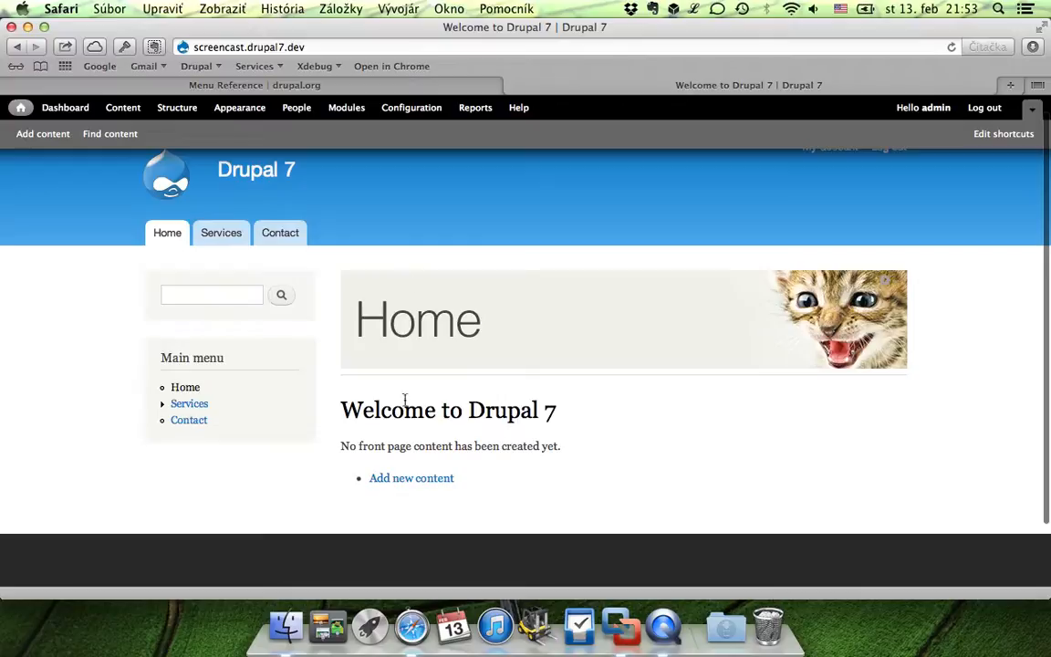
pyautogui.click(227, 242)
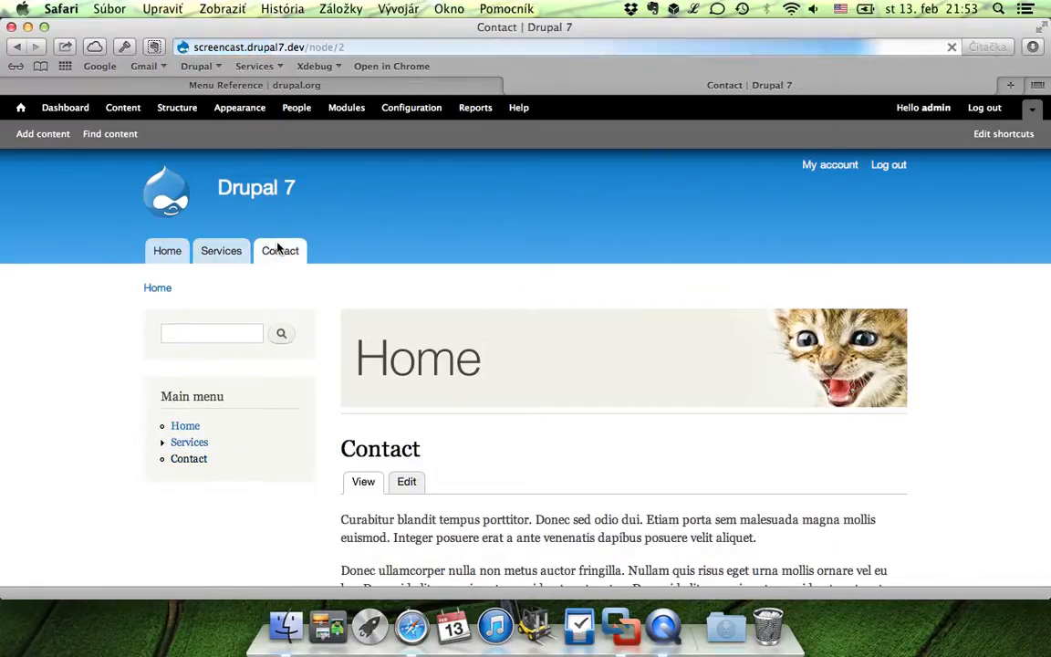
pyautogui.scroll(-2, 418, 439)
pyautogui.scroll(2, 274, 365)
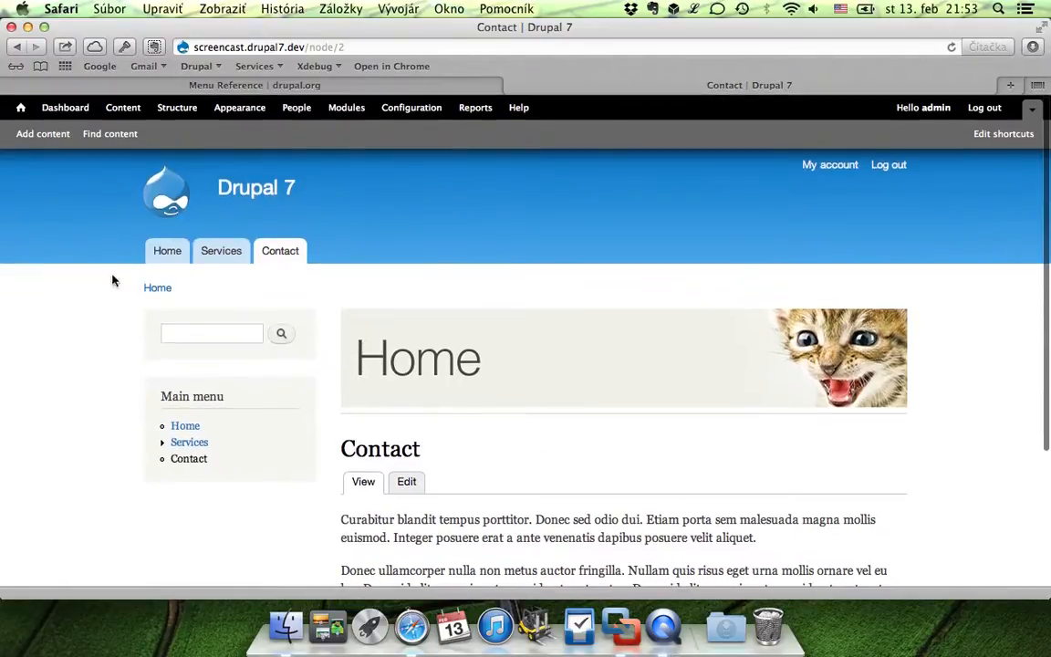
# Edit the Header image view and add a contextual filter on Content: Menu reference (field_menu_reference) for all displays.
pyautogui.click(176, 109)
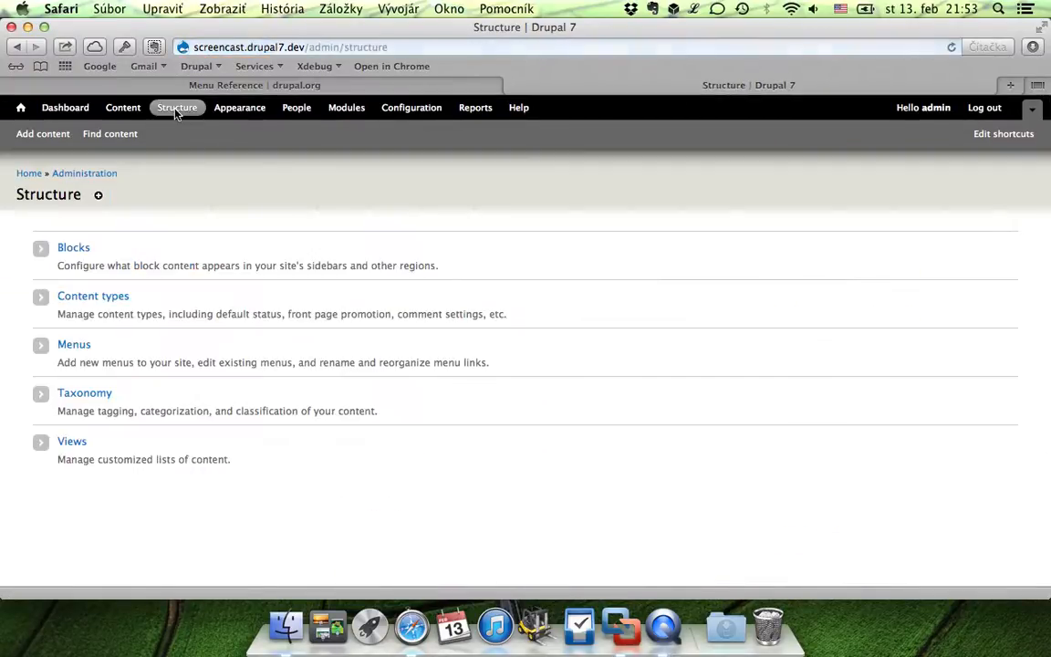
pyautogui.click(74, 441)
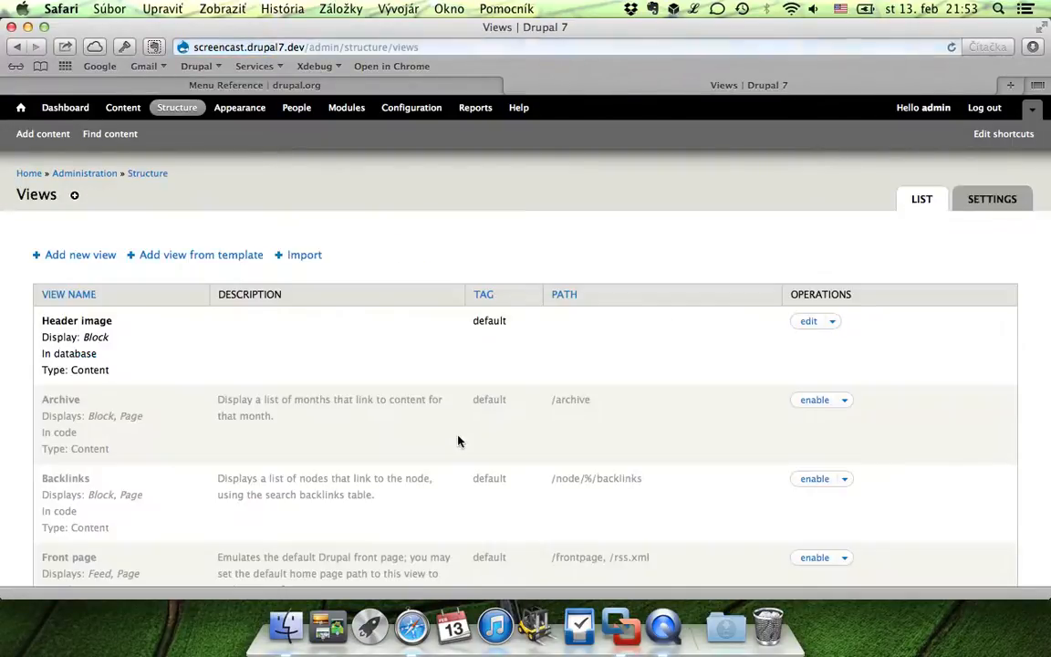
pyautogui.click(810, 327)
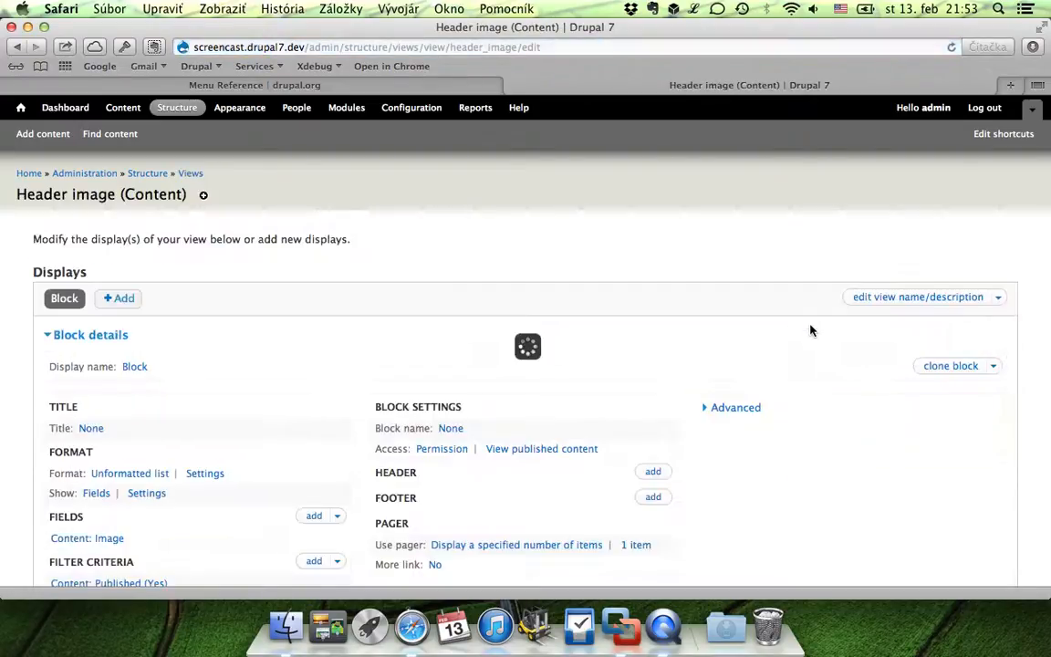
pyautogui.click(747, 412)
pyautogui.scroll(-3, 746, 414)
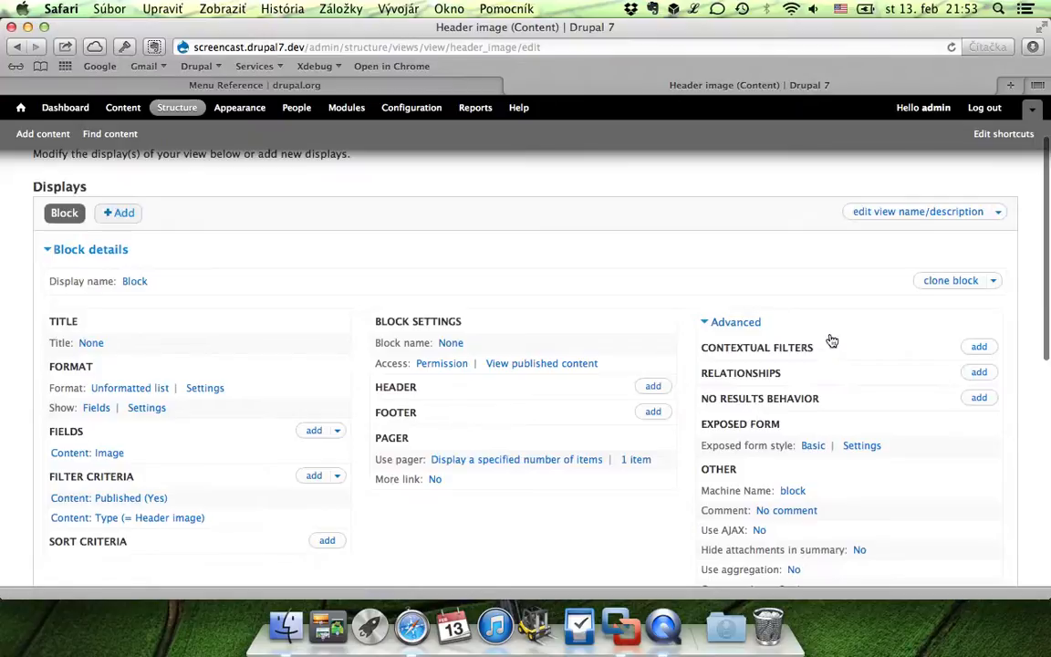
pyautogui.click(977, 349)
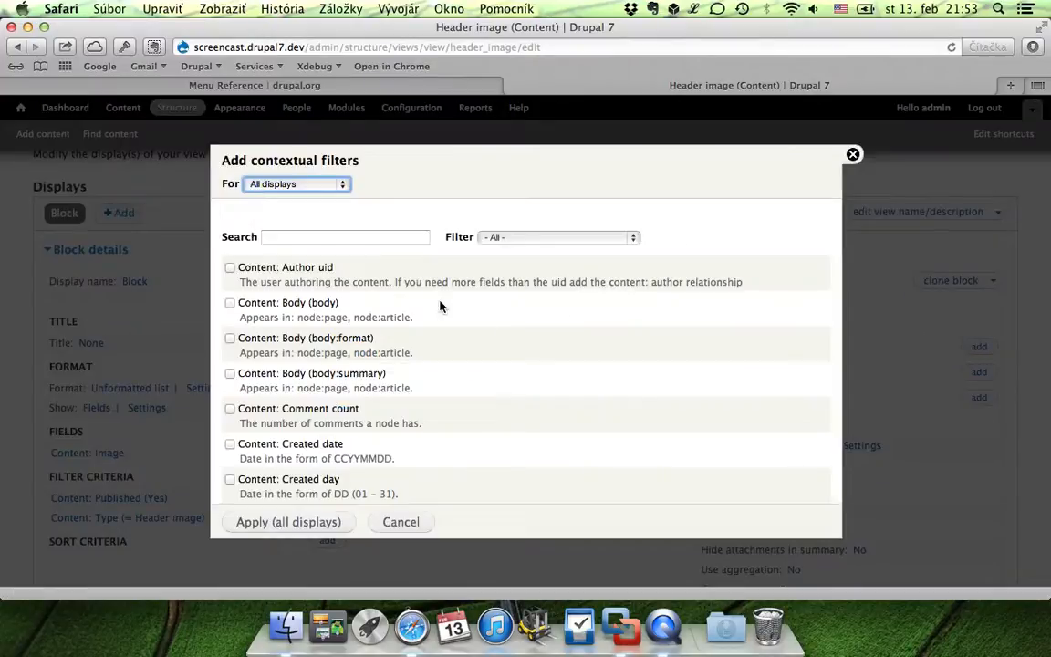
pyautogui.click(370, 237)
pyautogui.write('menu')
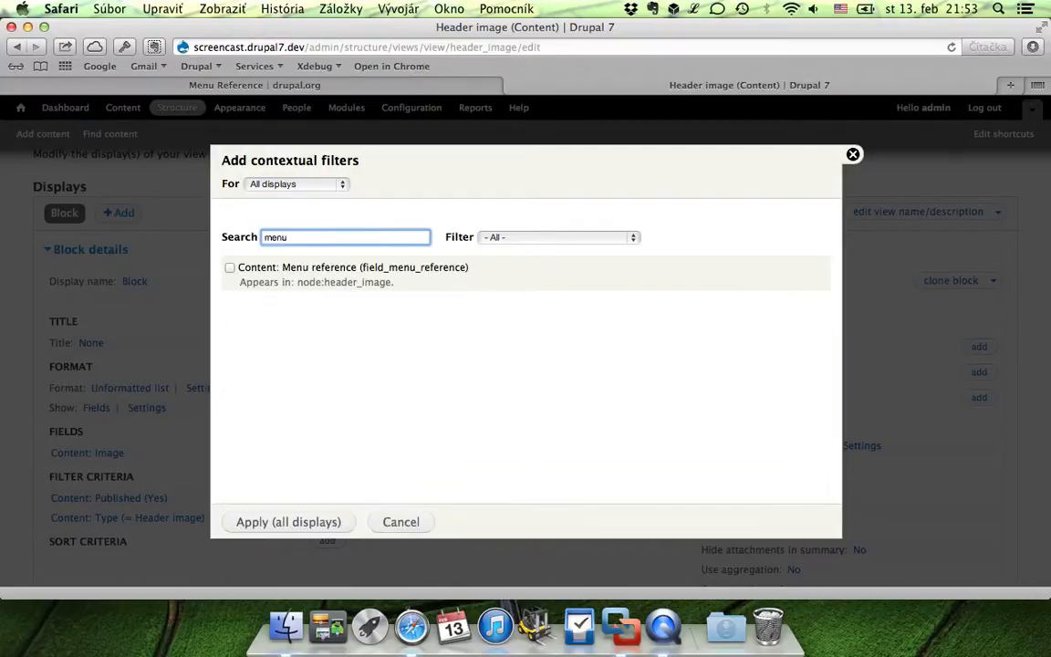
pyautogui.click(230, 267)
pyautogui.click(275, 526)
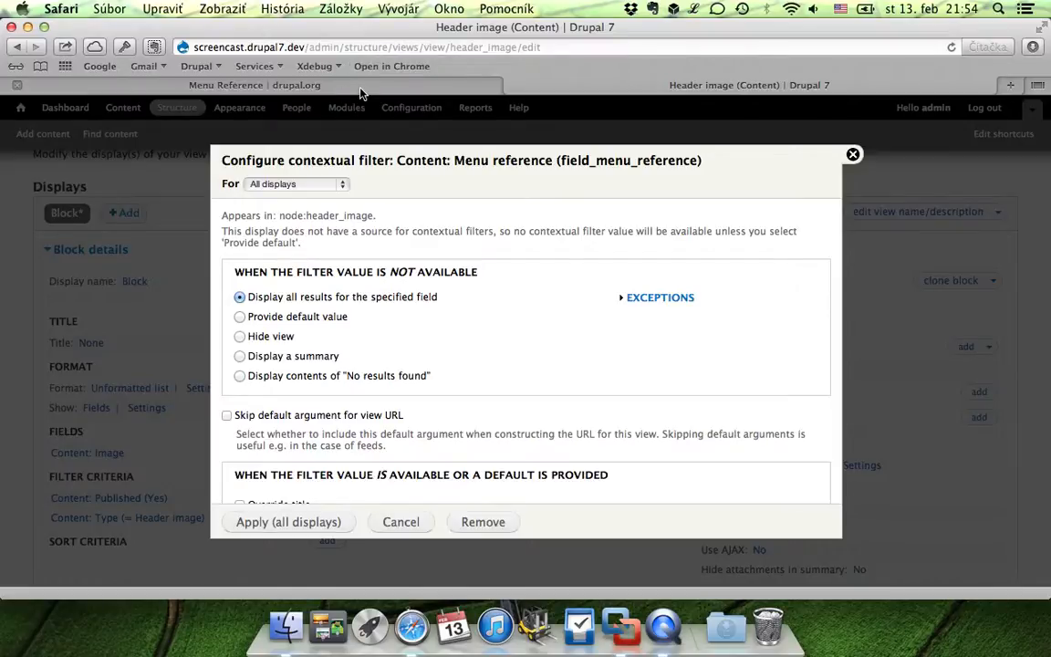
# Give the Menu reference contextual filter a default value of type Current page menu trail for all displays, and save the view.
pyautogui.click(239, 317)
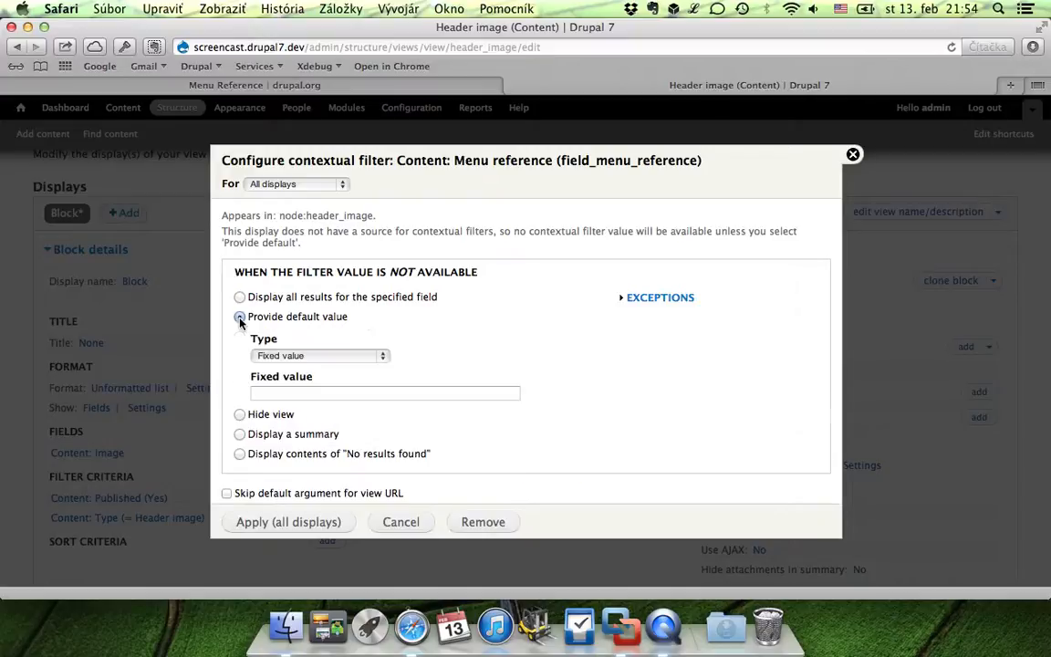
pyautogui.click(331, 356)
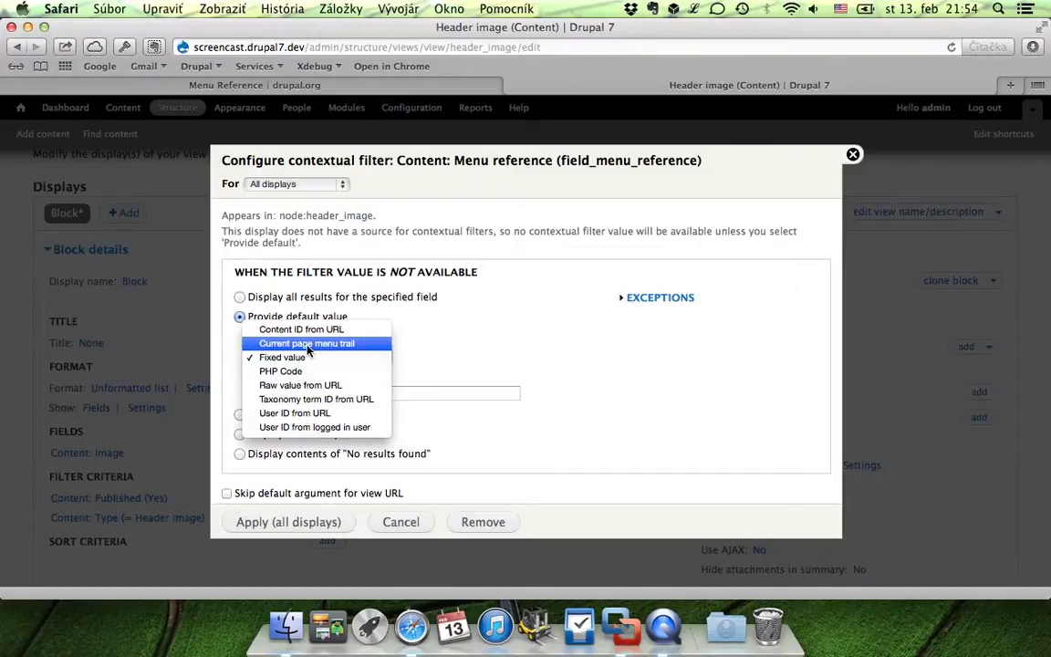
pyautogui.click(308, 346)
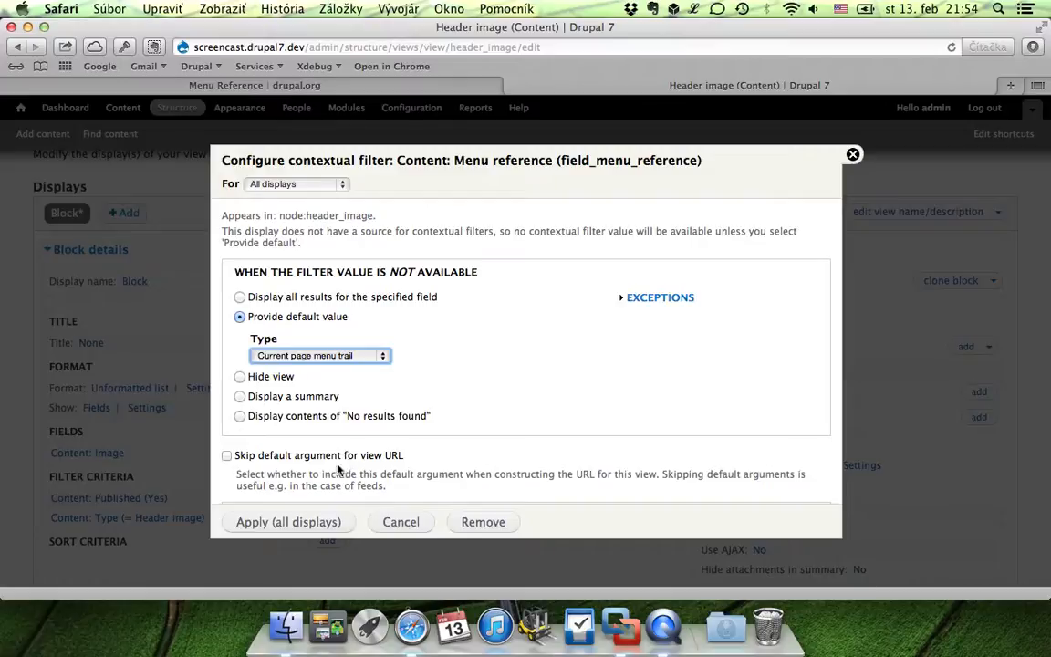
pyautogui.click(302, 522)
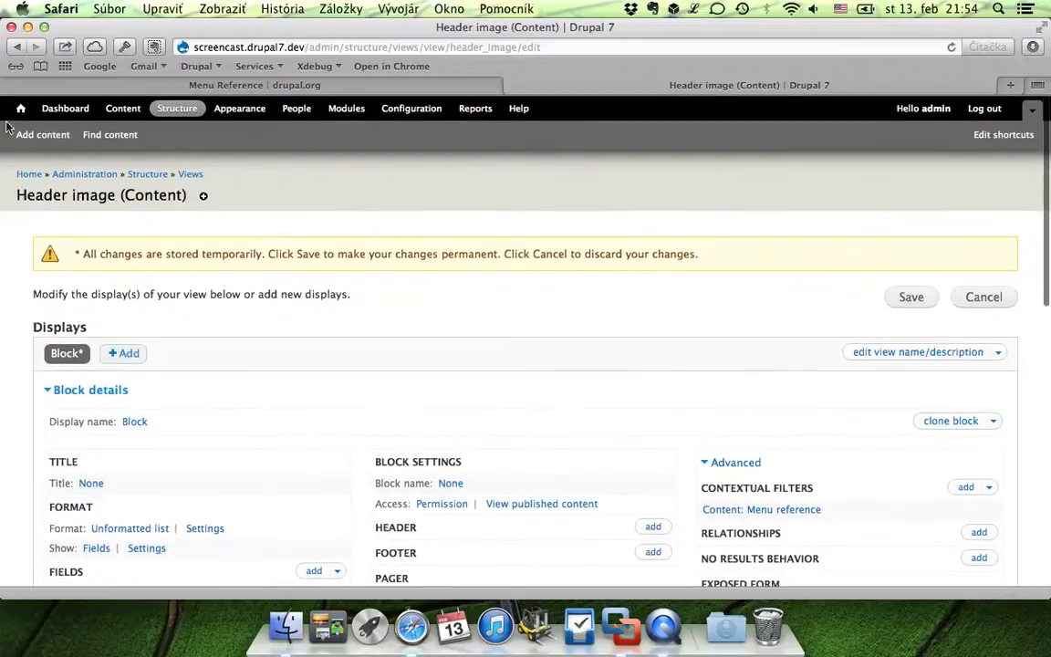
pyautogui.moveTo(182, 173); pyautogui.dragTo(23, 153)
pyautogui.click(18, 153)
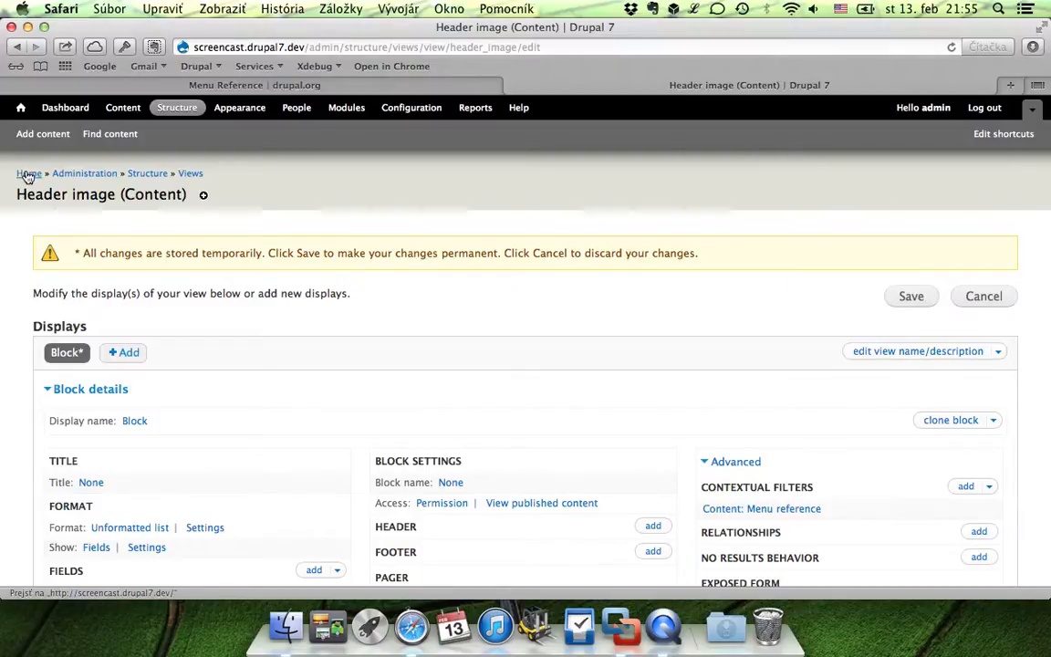
pyautogui.click(899, 306)
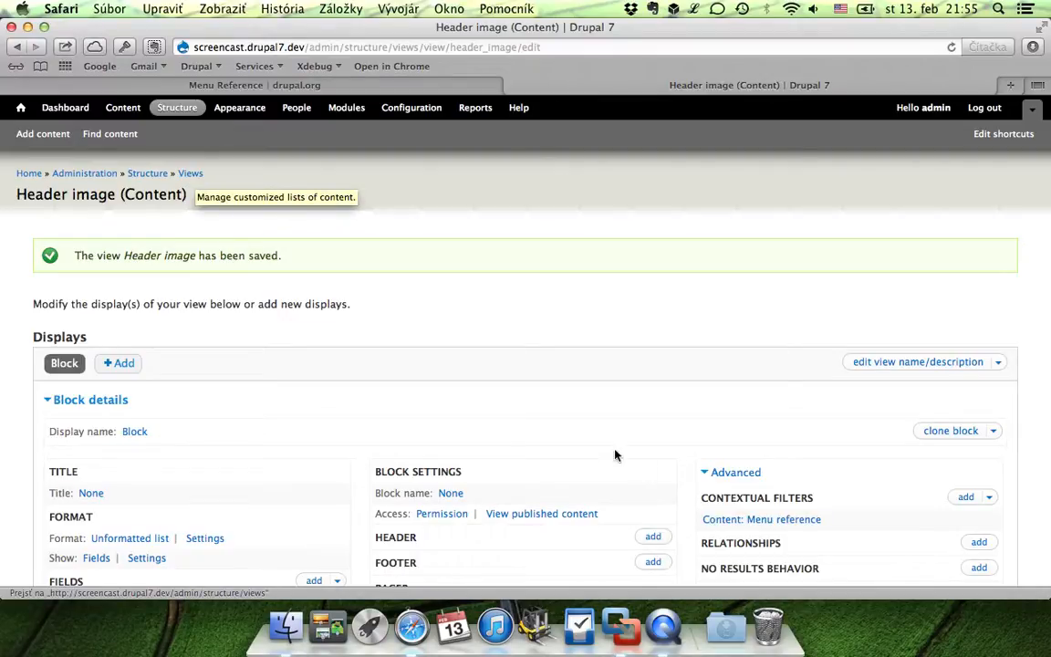
# Open the site's front page in a new browser tab and check the header image there and on the Services page.
pyautogui.moveTo(823, 520); pyautogui.dragTo(774, 524)
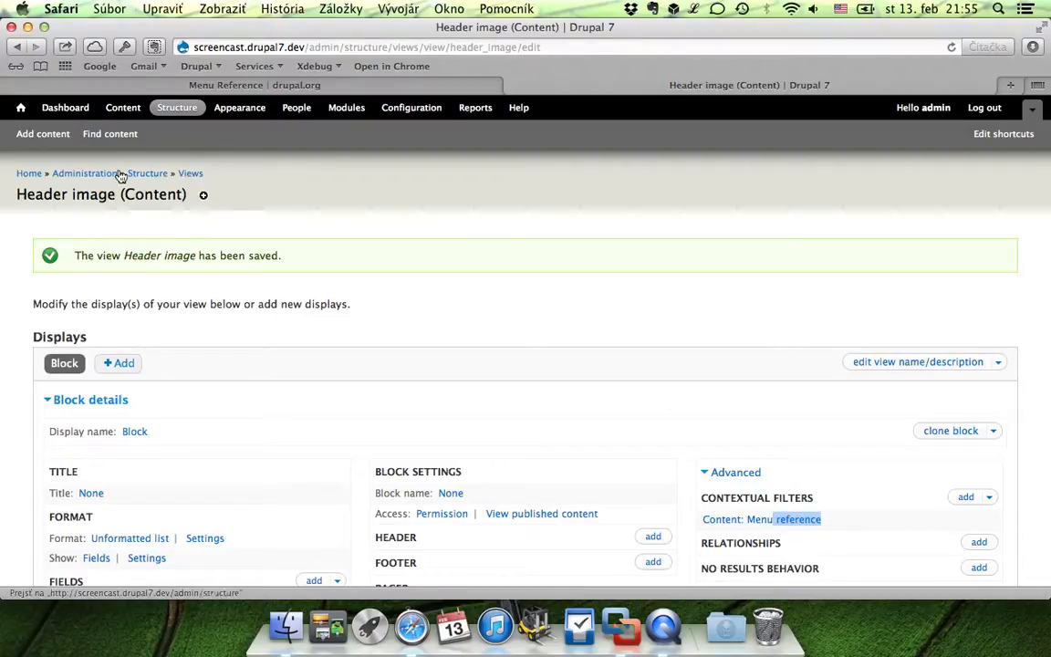
pyautogui.click(373, 209)
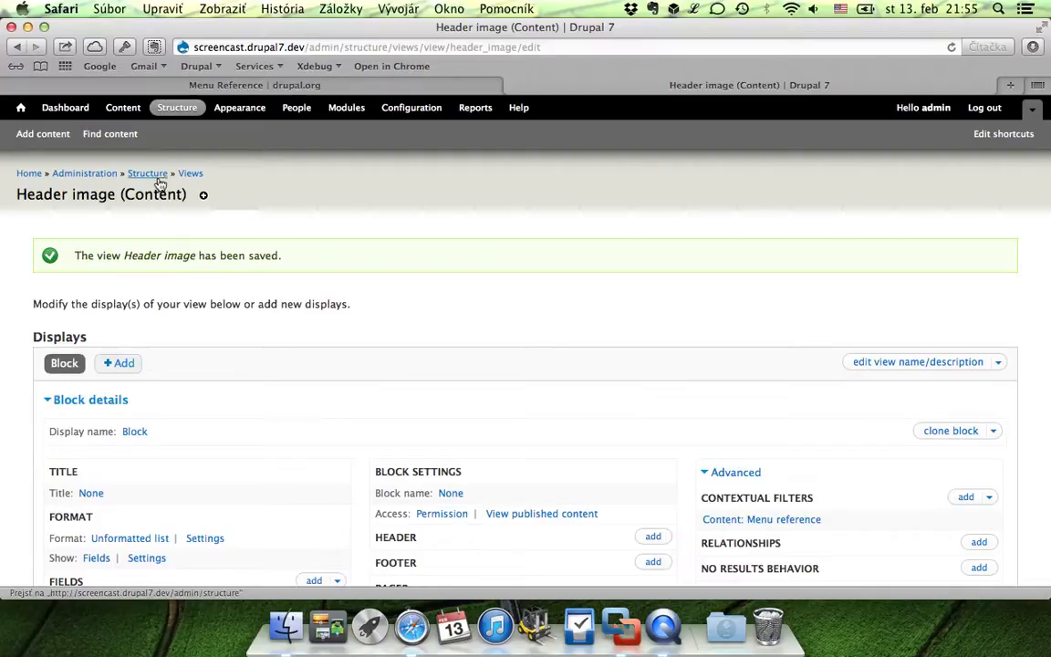
pyautogui.keyDown('super'); pyautogui.click(26, 179); pyautogui.keyUp('super')
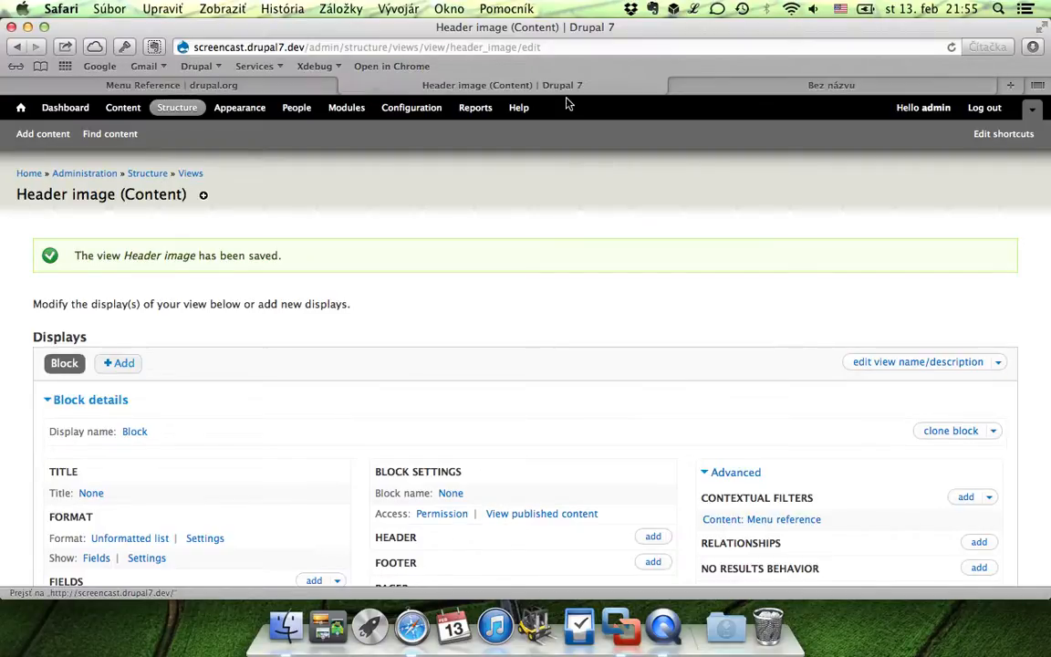
pyautogui.click(739, 88)
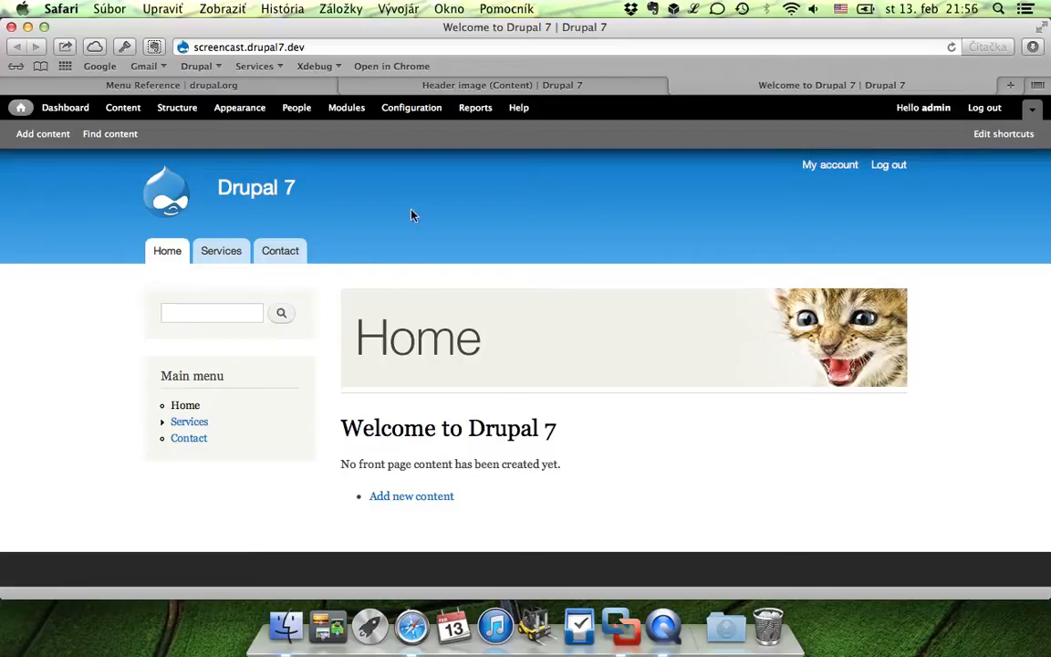
pyautogui.moveTo(228, 428)
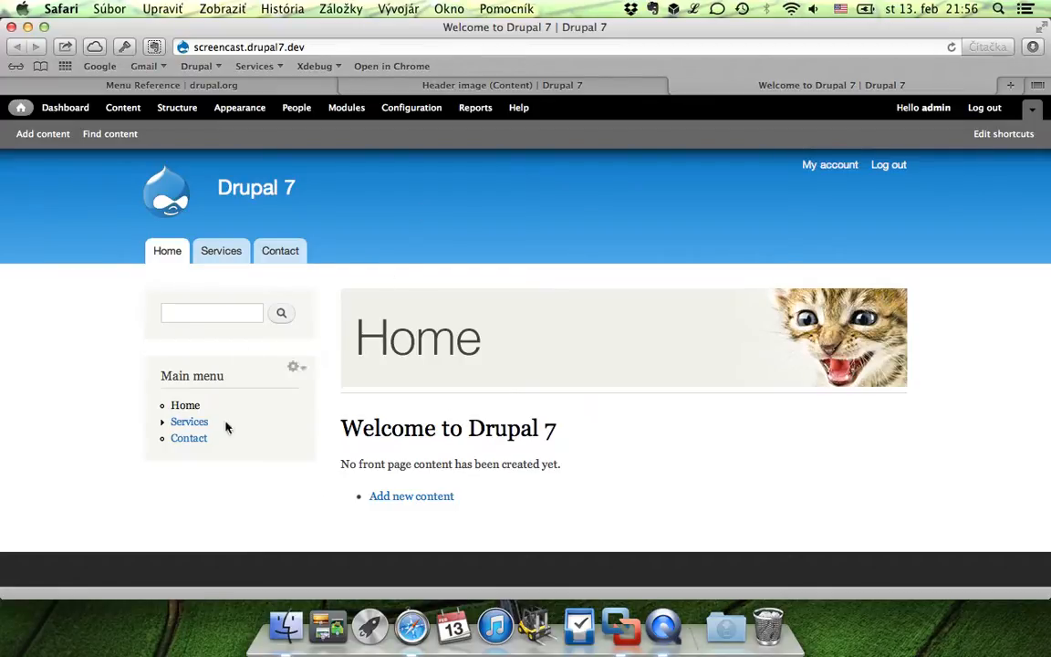
pyautogui.click(232, 256)
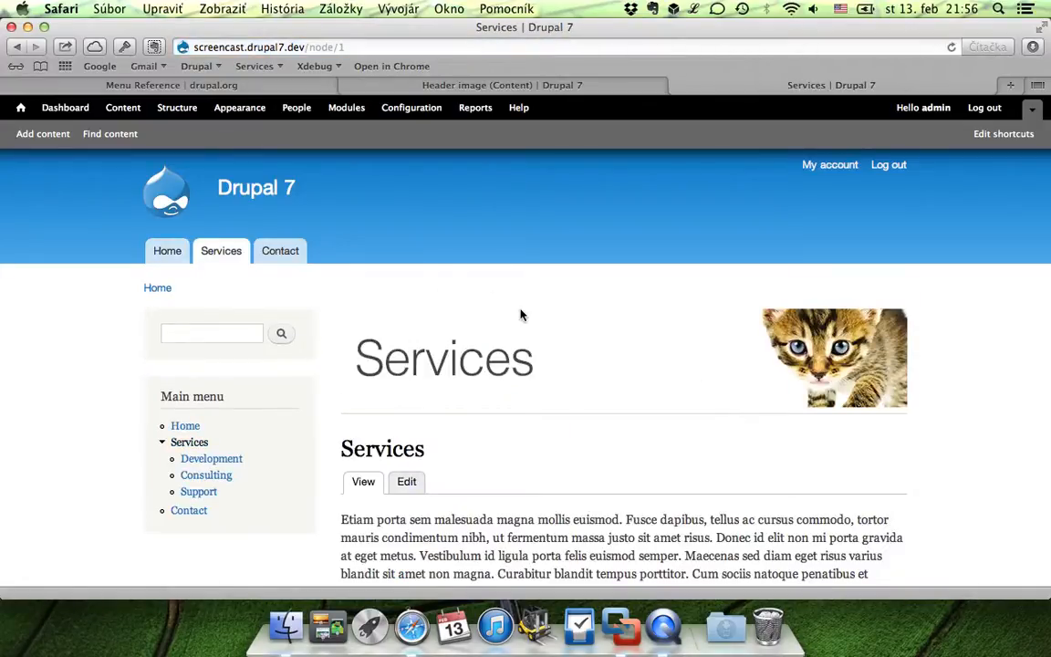
pyautogui.scroll(-3, 701, 433)
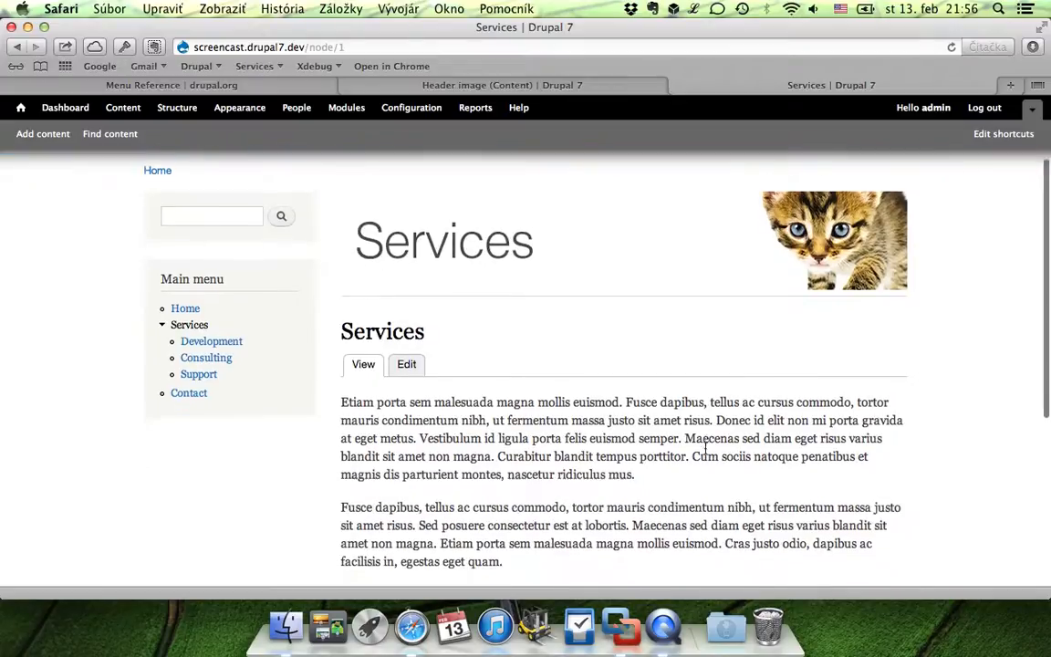
pyautogui.scroll(3, 703, 450)
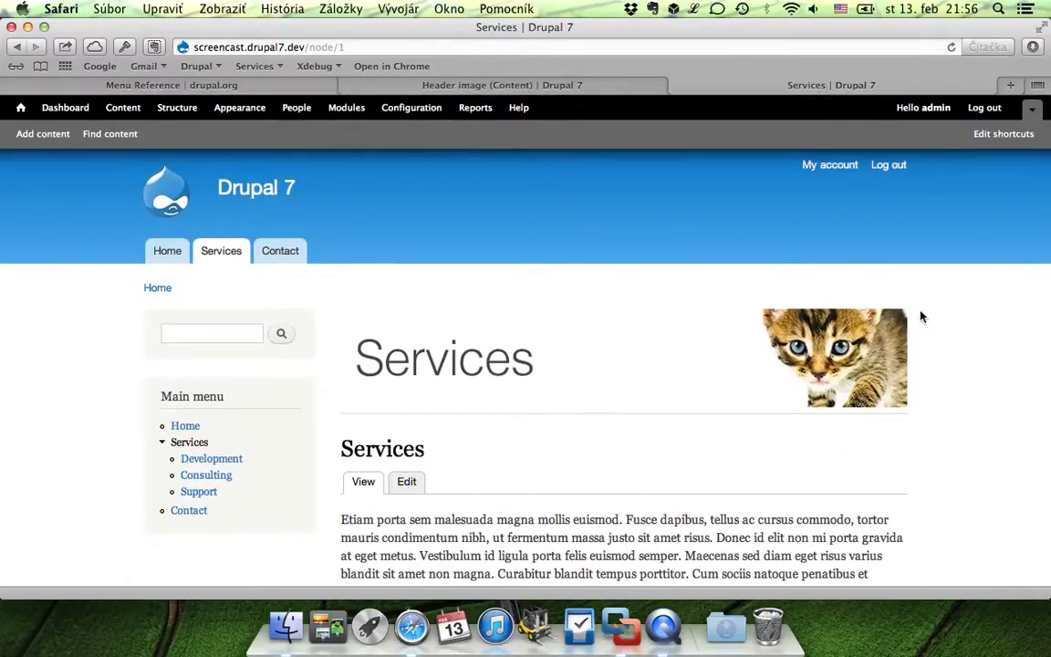
pyautogui.click(887, 321)
# Open the Image for Services header image for editing, check its menu reference, and return to the front page.
pyautogui.click(96, 141)
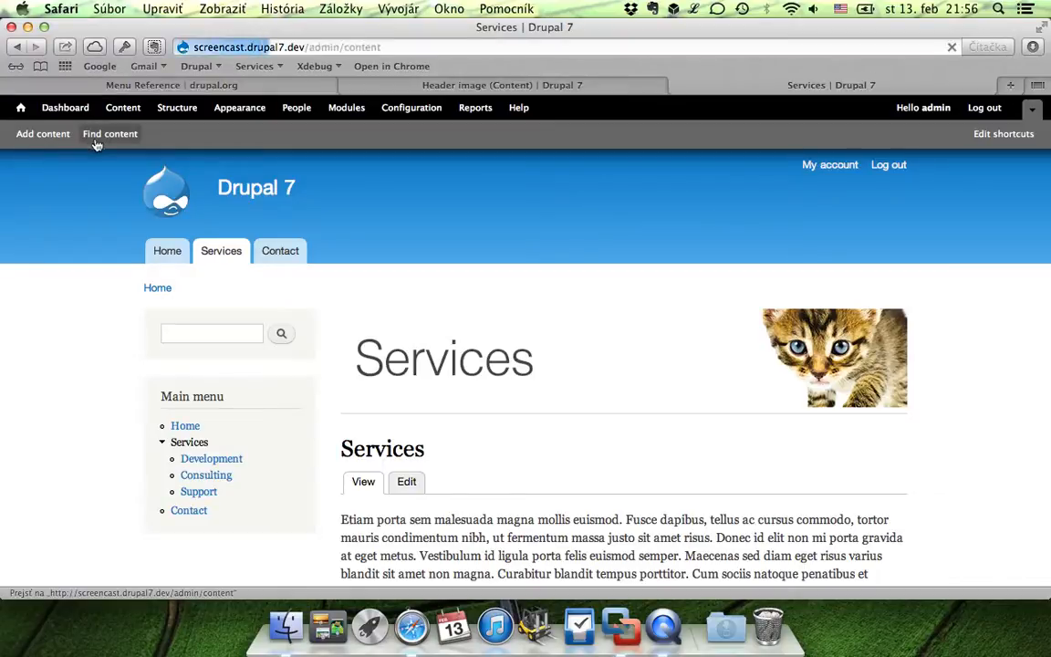
pyautogui.scroll(-3, 124, 316)
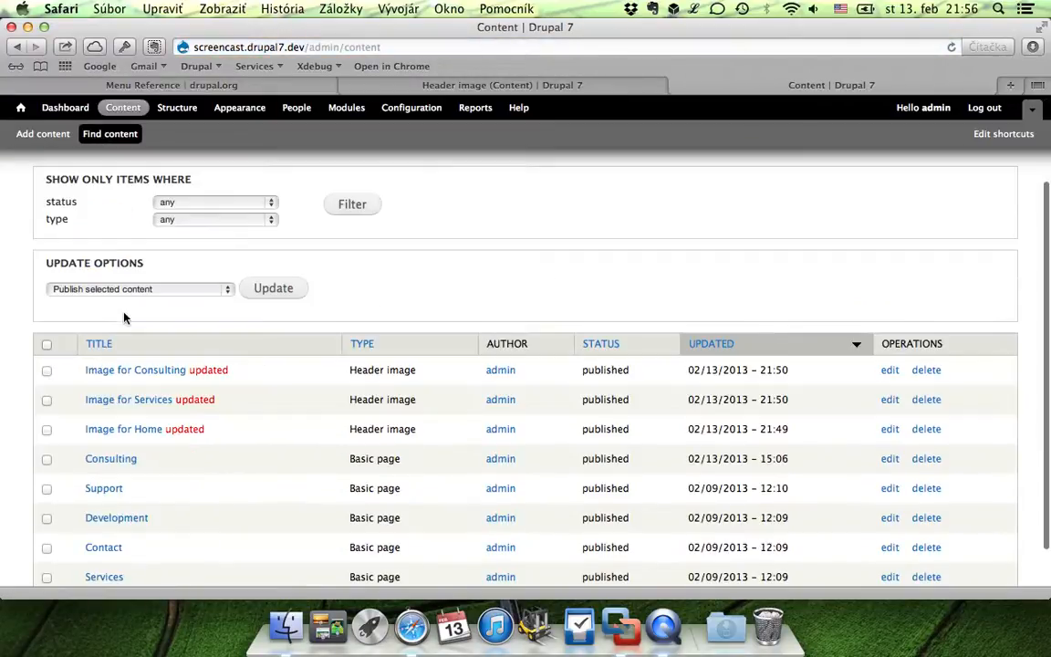
pyautogui.click(892, 400)
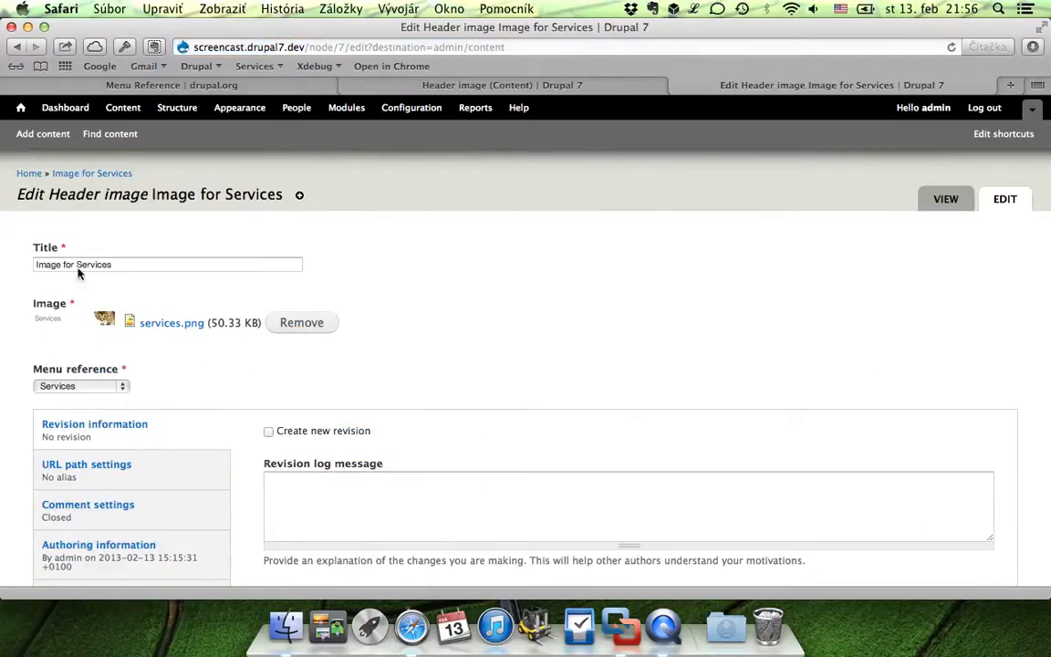
pyautogui.click(42, 174)
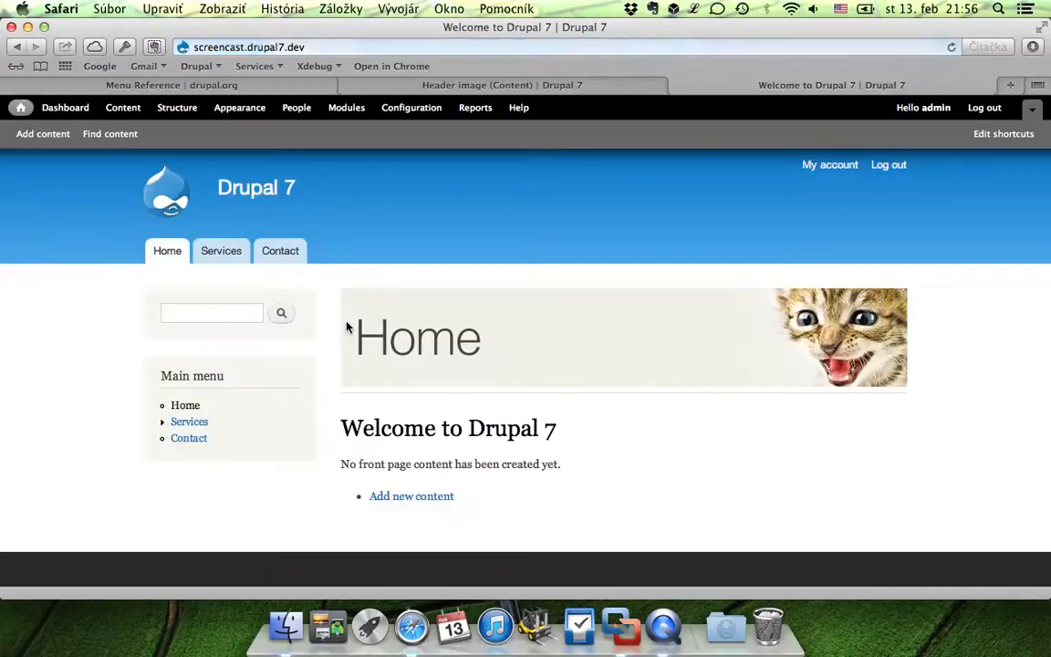
# Visit the Services page and its Development subpage, comparing the header image with the page's position in the main menu.
pyautogui.click(229, 264)
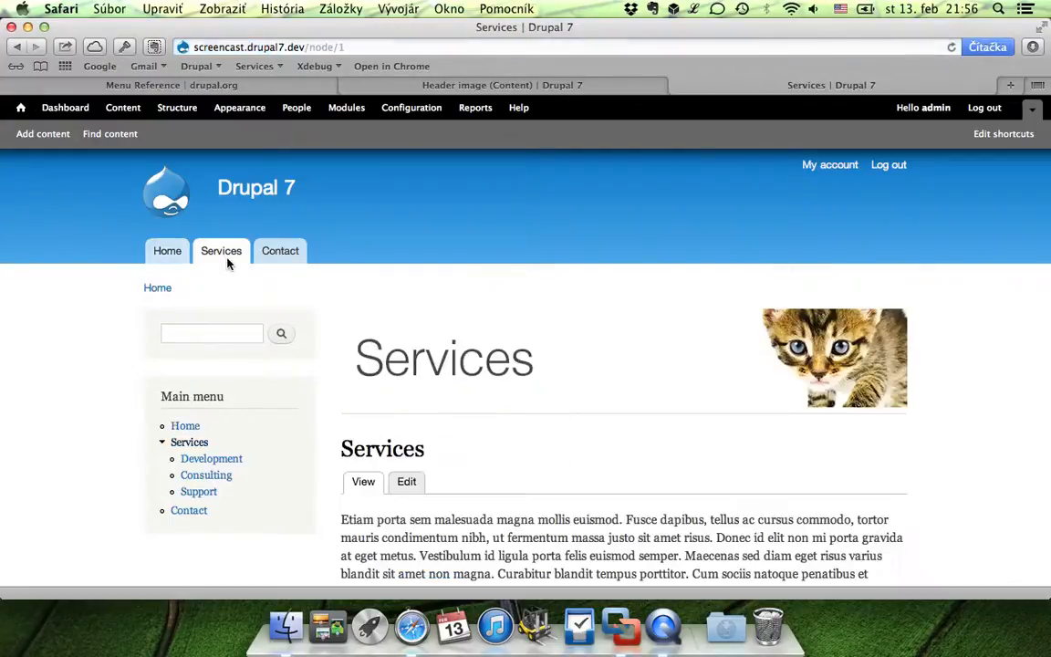
pyautogui.click(187, 461)
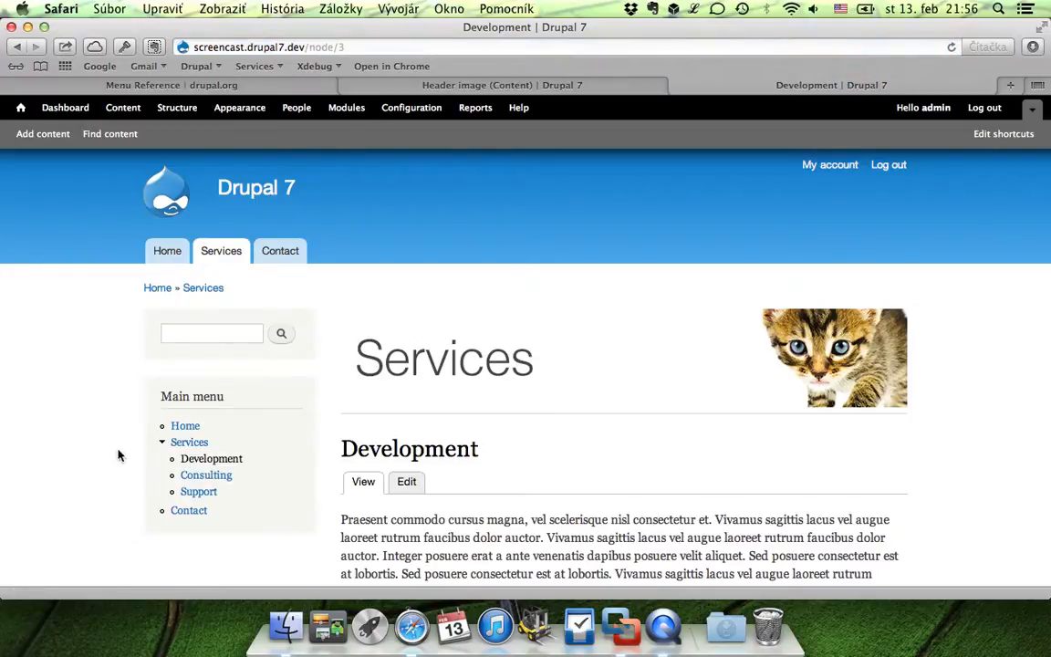
pyautogui.scroll(-3, 118, 456)
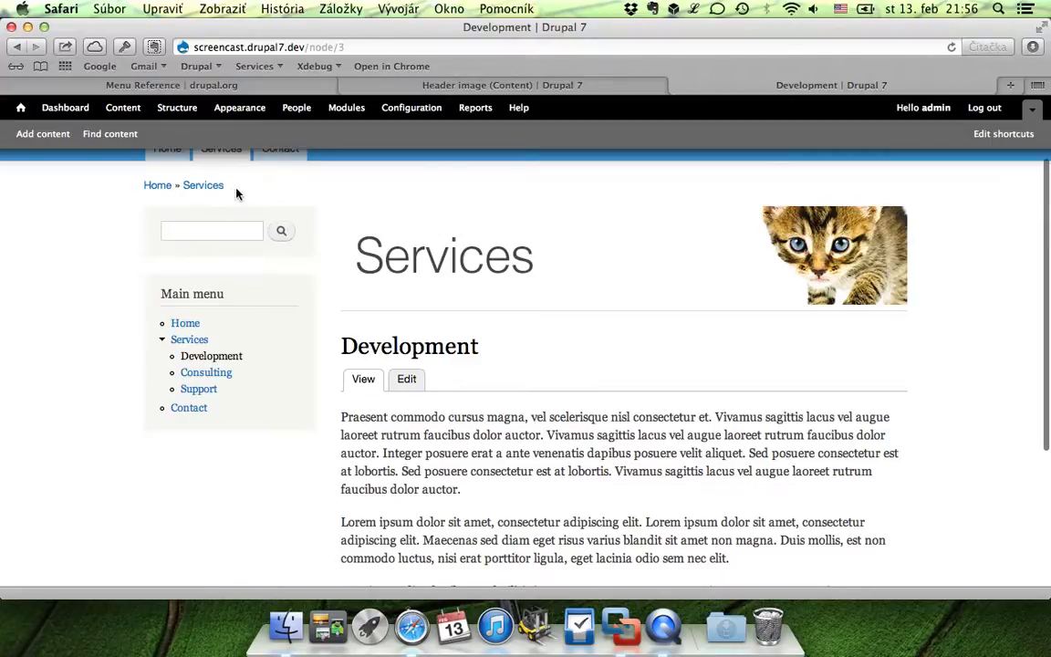
pyautogui.scroll(2, 236, 194)
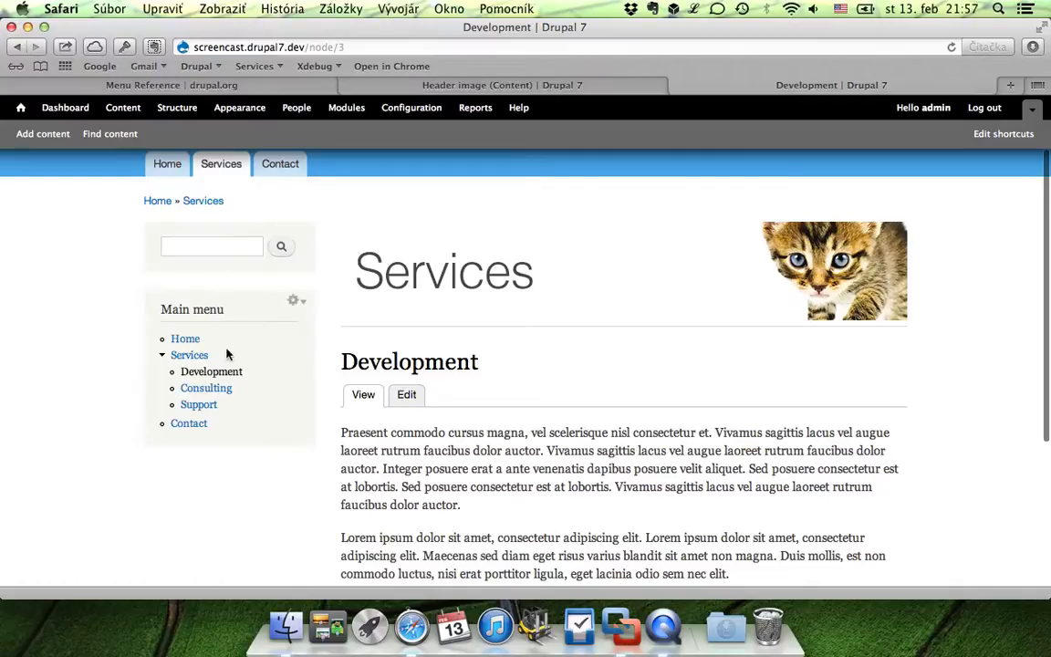
pyautogui.doubleClick(181, 377)
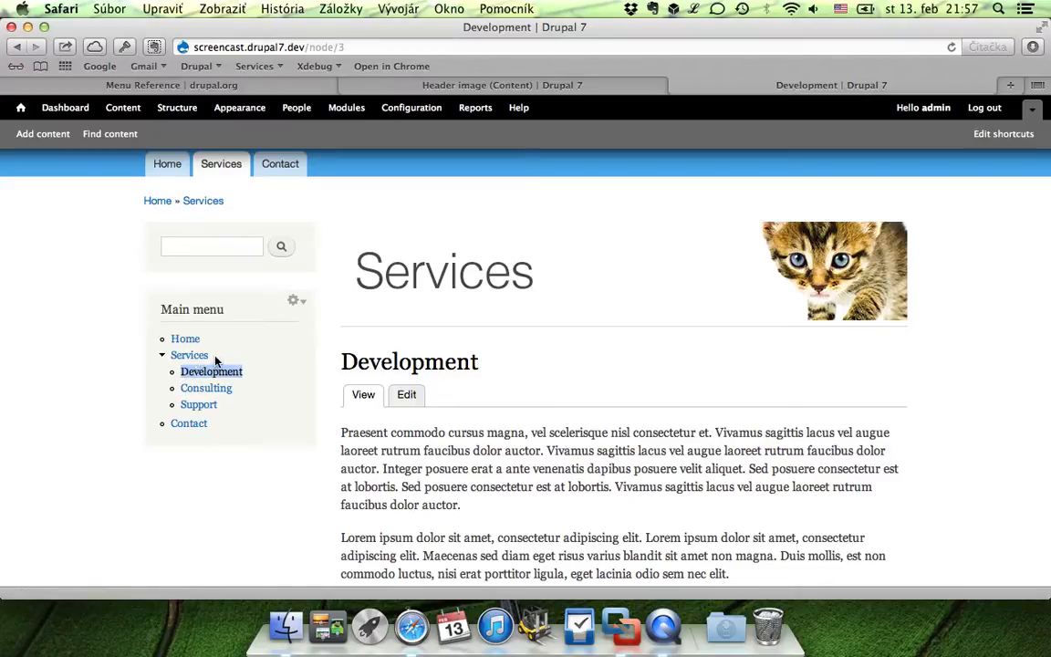
pyautogui.moveTo(216, 362); pyautogui.dragTo(178, 363)
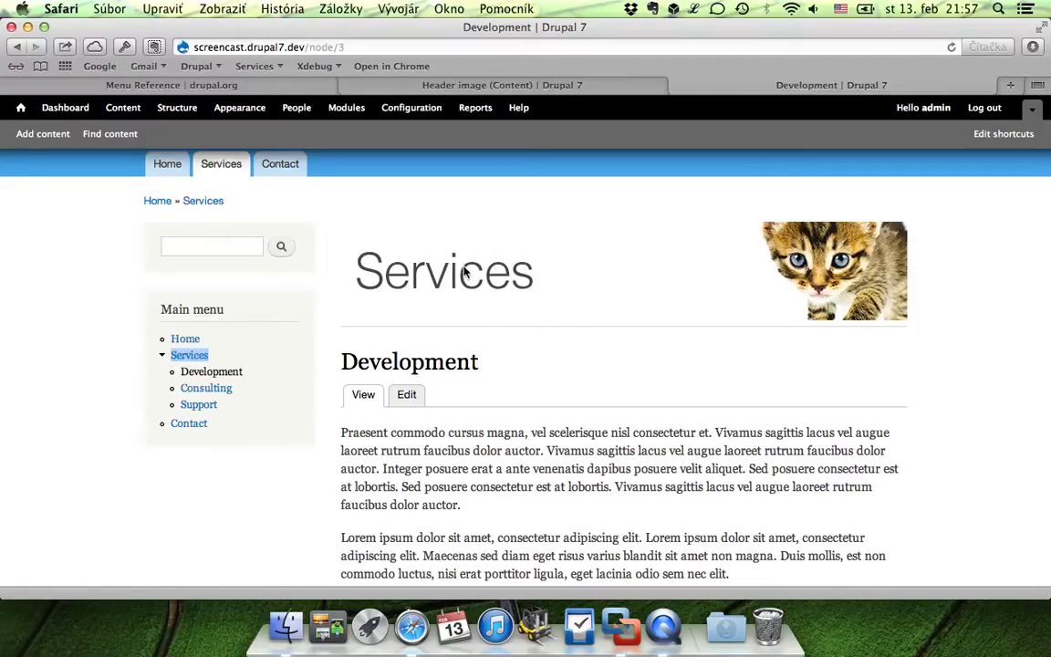
pyautogui.click(274, 368)
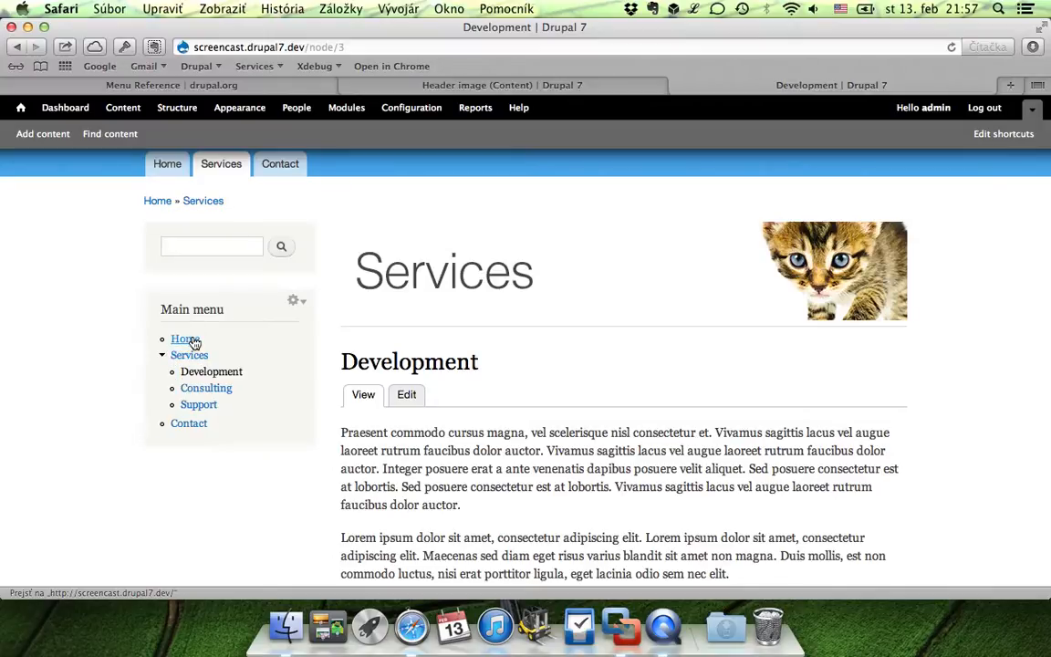
# Check which header image appears on the Contact page and on the Consulting page under Services, ending back on Contact.
pyautogui.click(283, 179)
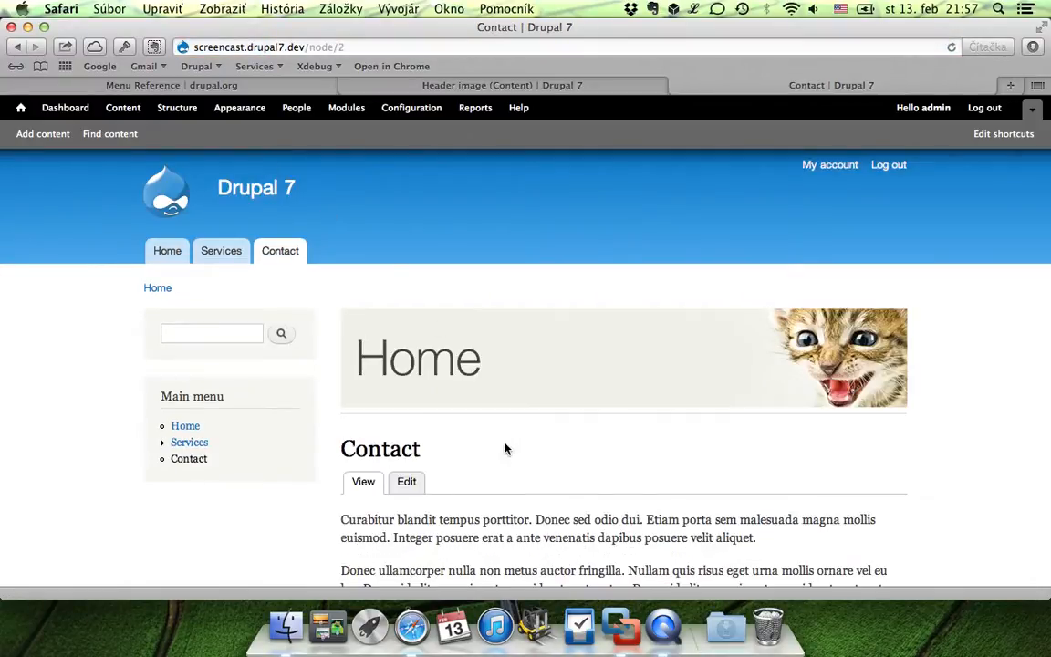
pyautogui.scroll(-3, 507, 448)
pyautogui.scroll(2, 505, 446)
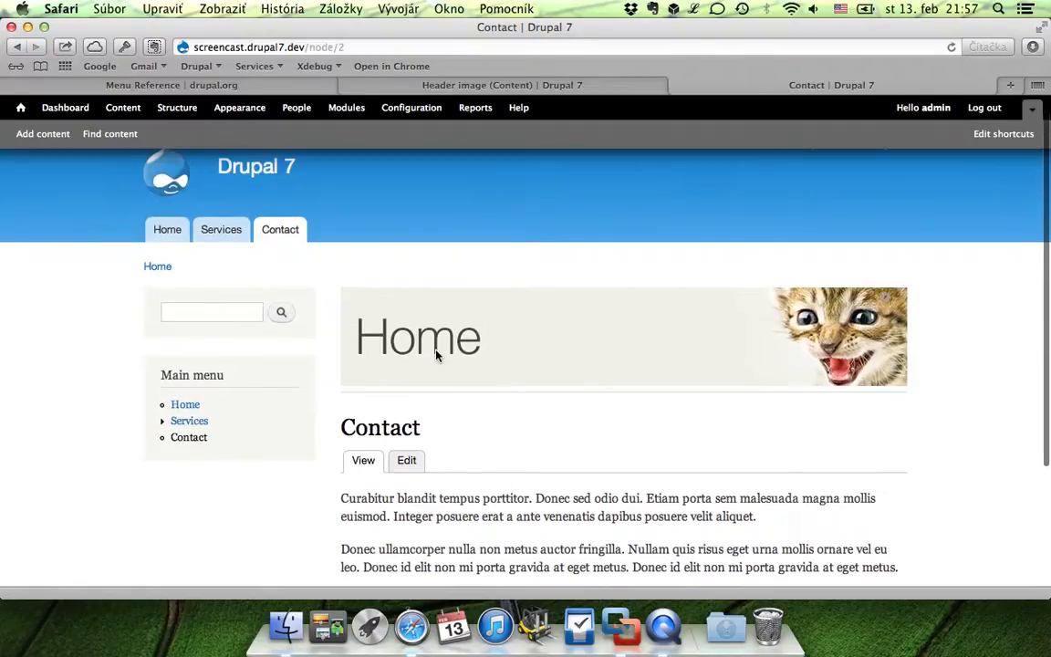
pyautogui.moveTo(422, 429); pyautogui.dragTo(355, 436)
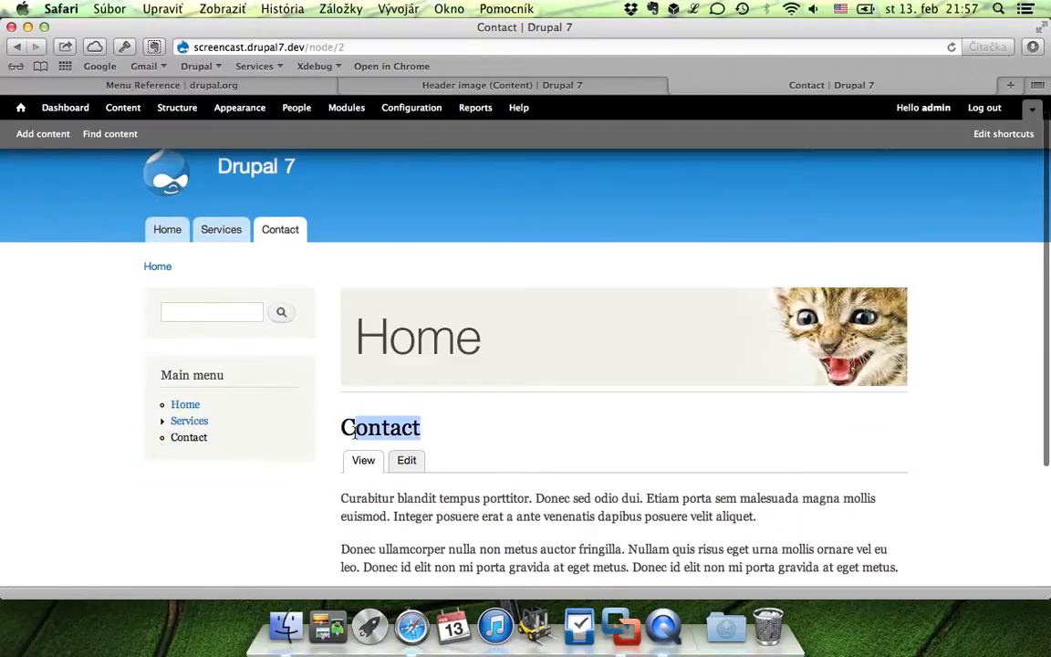
pyautogui.click(495, 448)
pyautogui.click(187, 423)
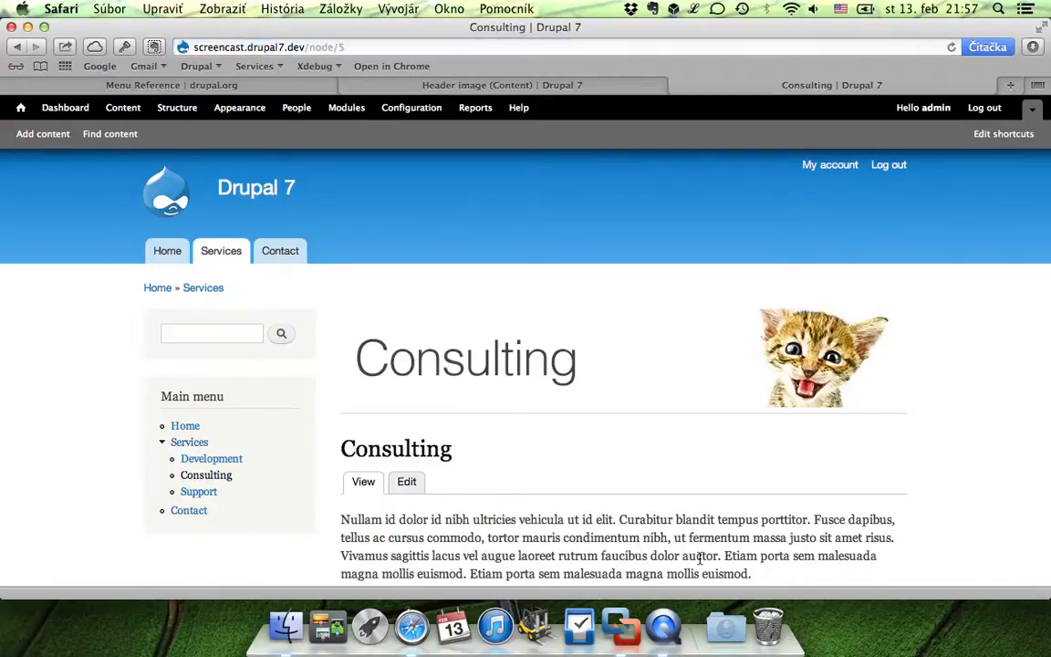
pyautogui.scroll(-5, 818, 478)
pyautogui.scroll(5, 819, 478)
pyautogui.click(267, 263)
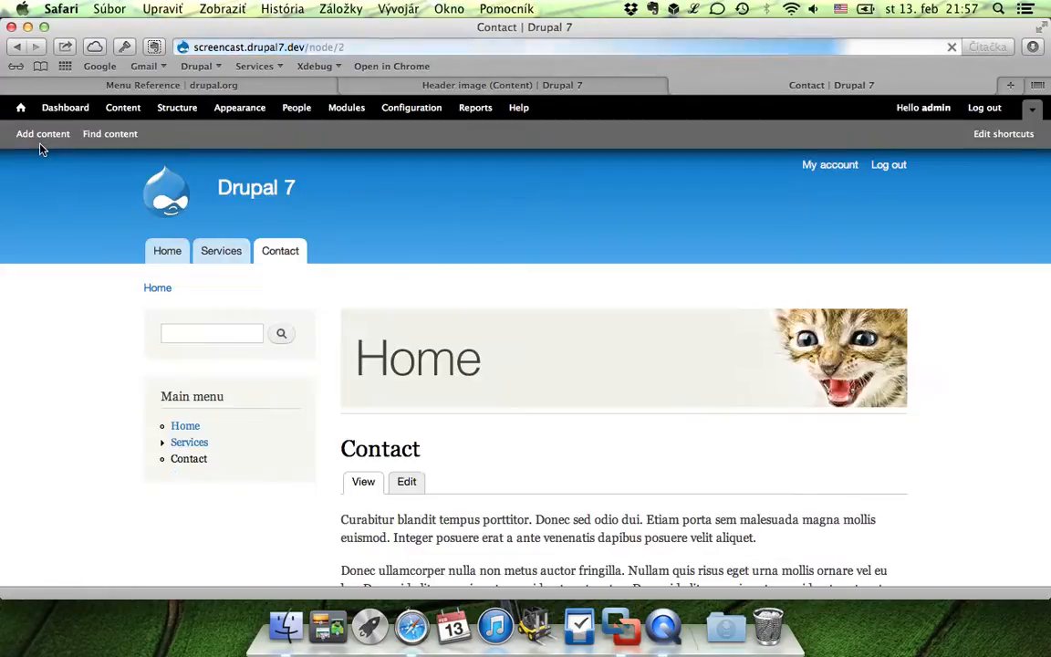
# Start a new Header image content item and title it "Image for Contact".
pyautogui.click(42, 138)
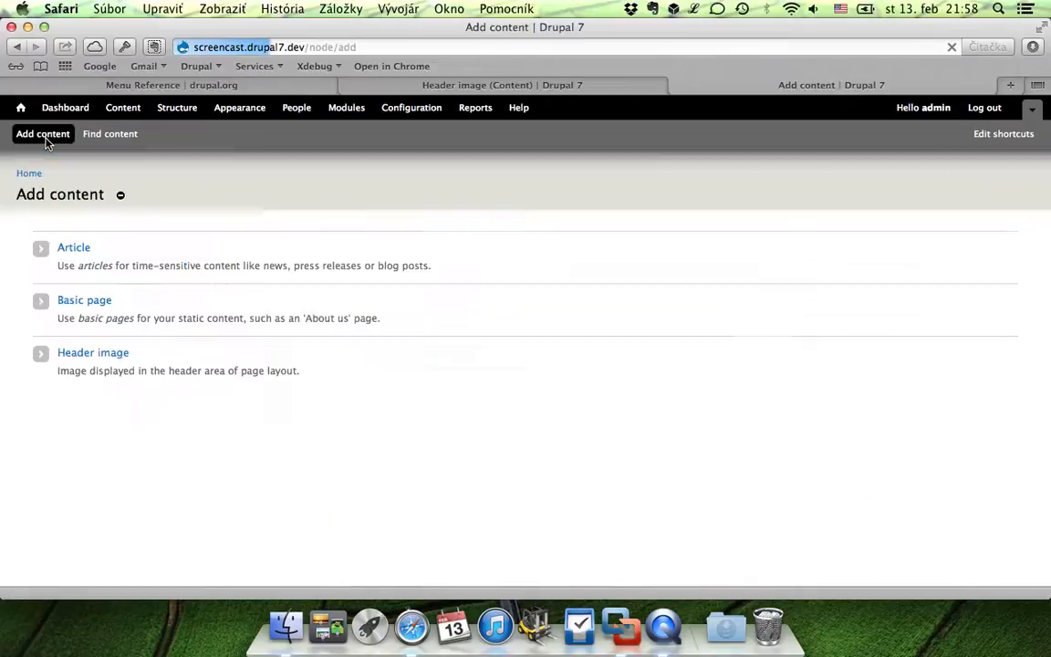
pyautogui.click(72, 360)
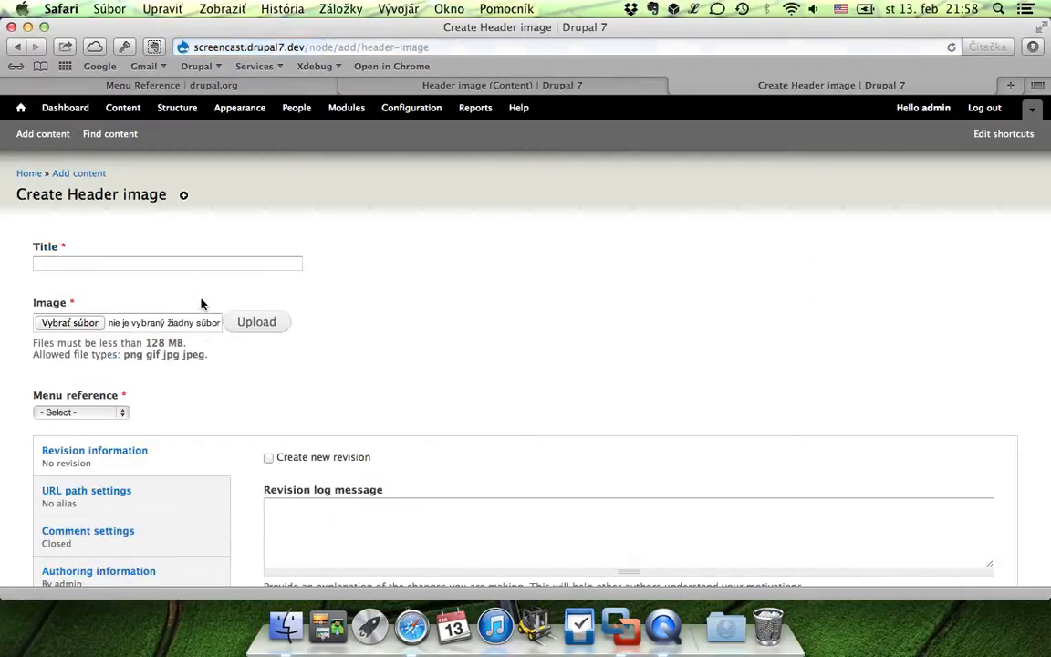
pyautogui.click(187, 265)
pyautogui.write('Image gor')
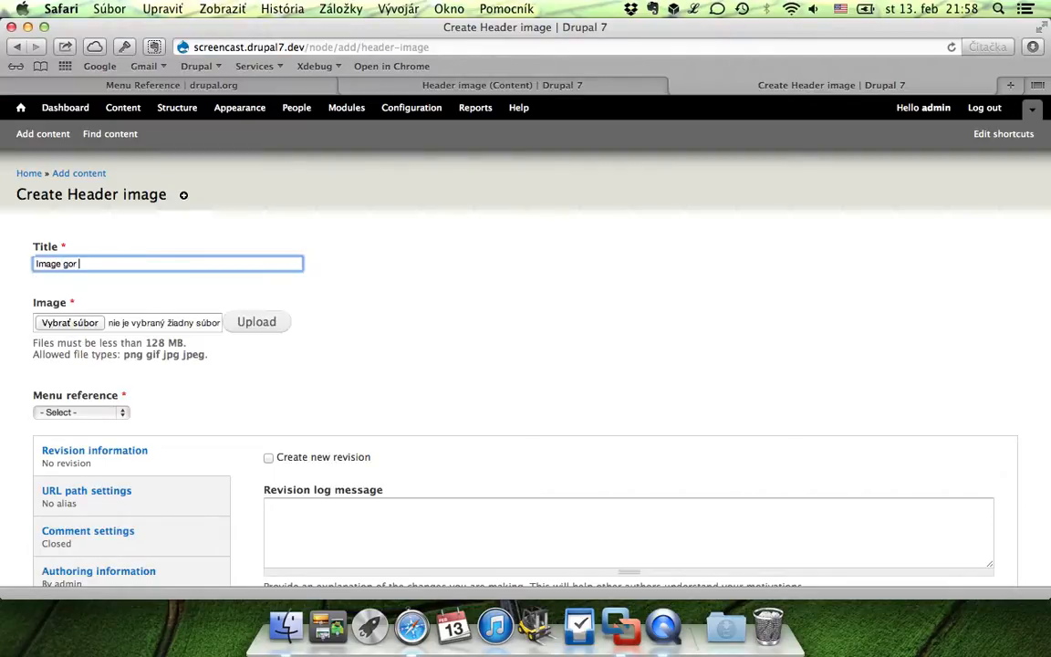
pyautogui.write('Co')
# Upload contact.png from the screencast folder on the Desktop as the header image for Contact.
pyautogui.click(88, 323)
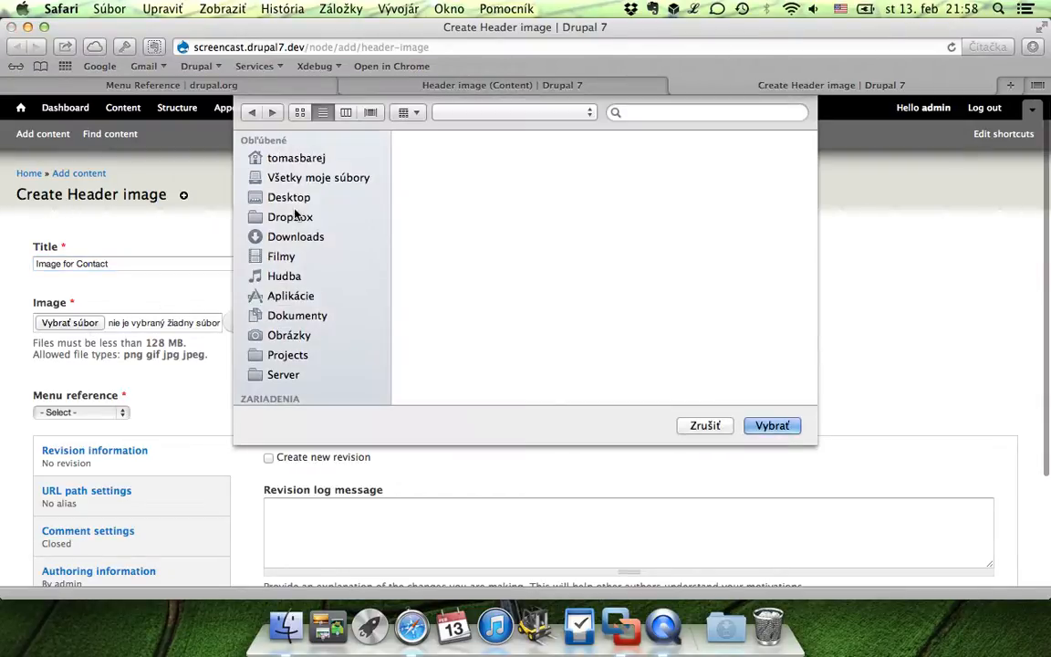
pyautogui.click(388, 197)
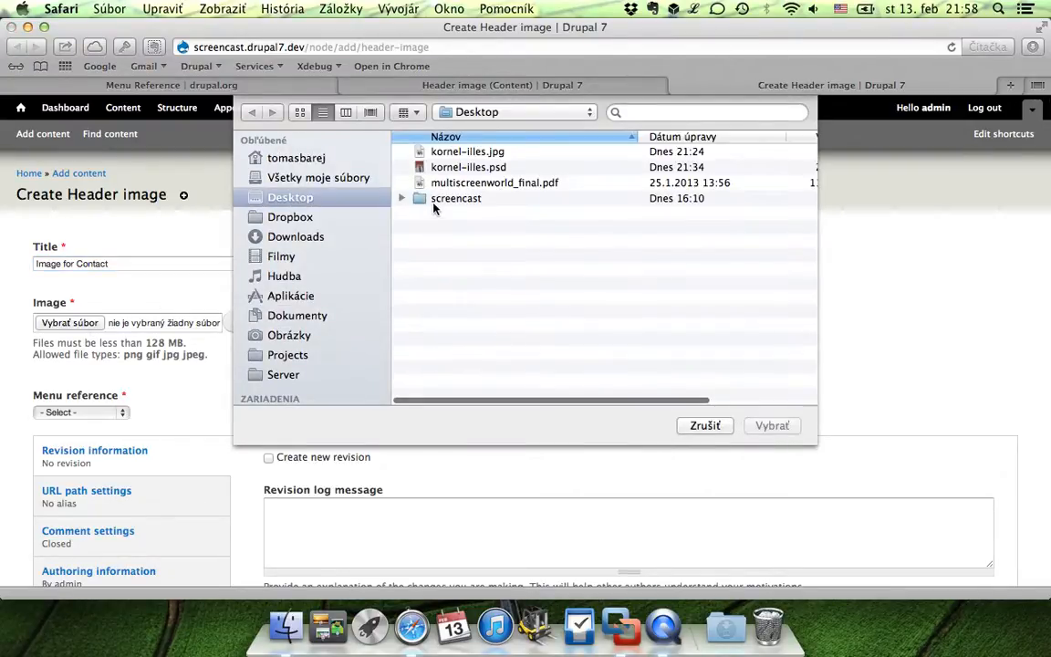
pyautogui.doubleClick(438, 199)
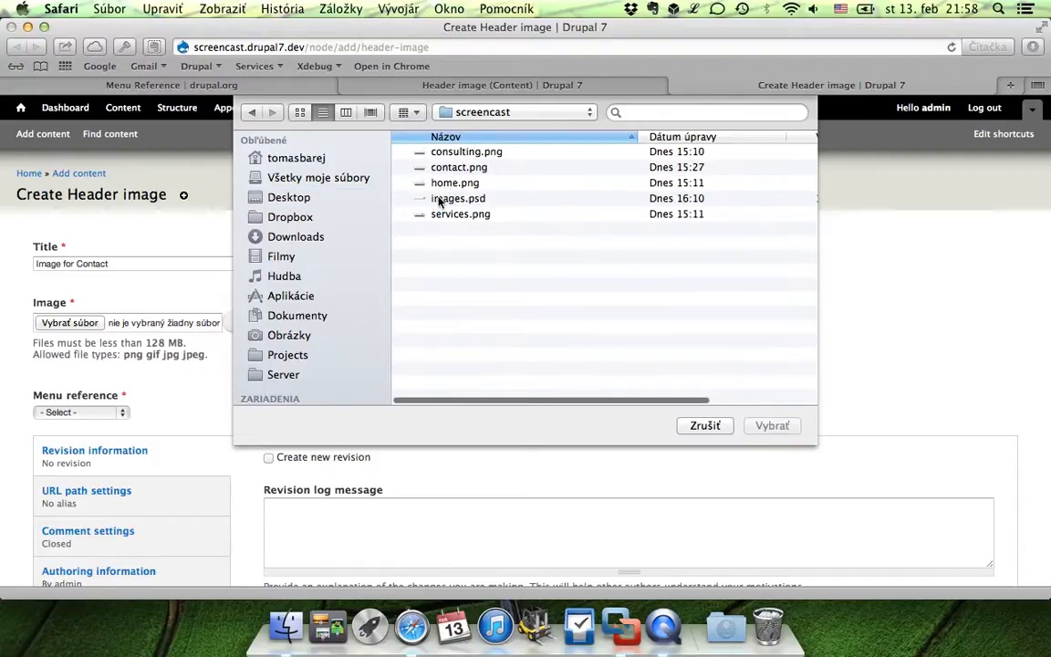
pyautogui.click(446, 169)
pyautogui.doubleClick(446, 168)
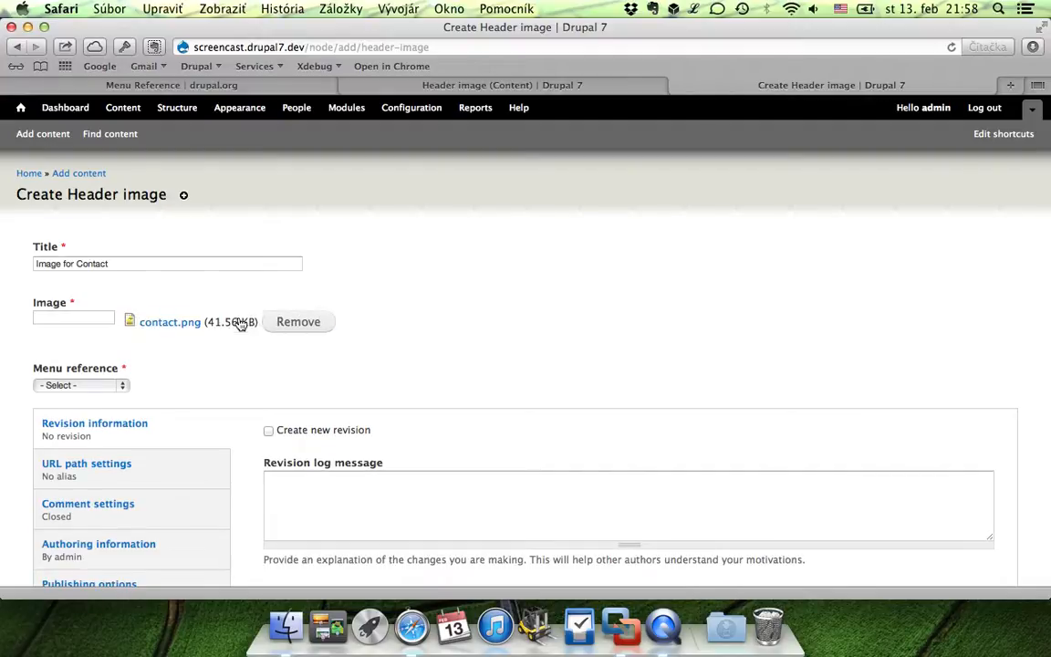
# Set the menu reference to Contact under Main menu and save the new header image.
pyautogui.click(82, 392)
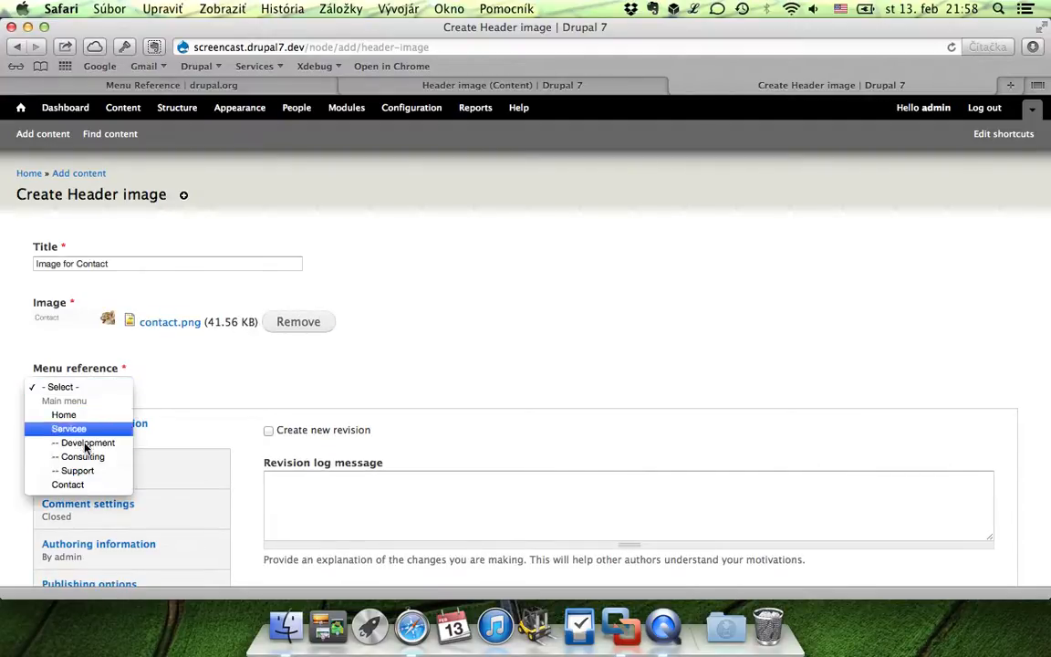
pyautogui.click(52, 482)
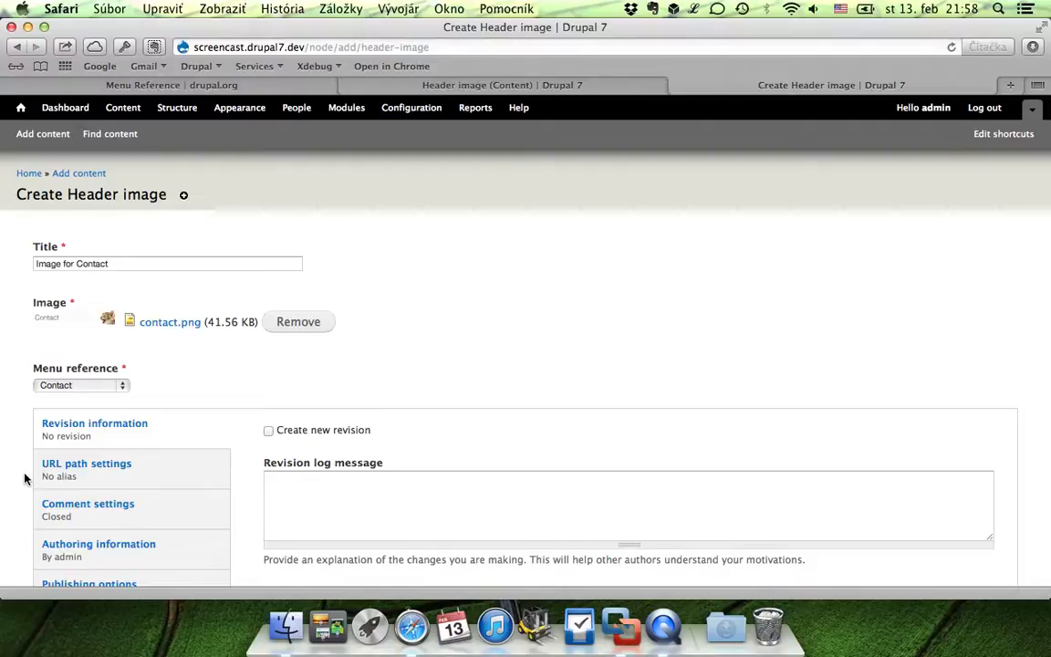
pyautogui.scroll(-3, 24, 476)
pyautogui.click(55, 521)
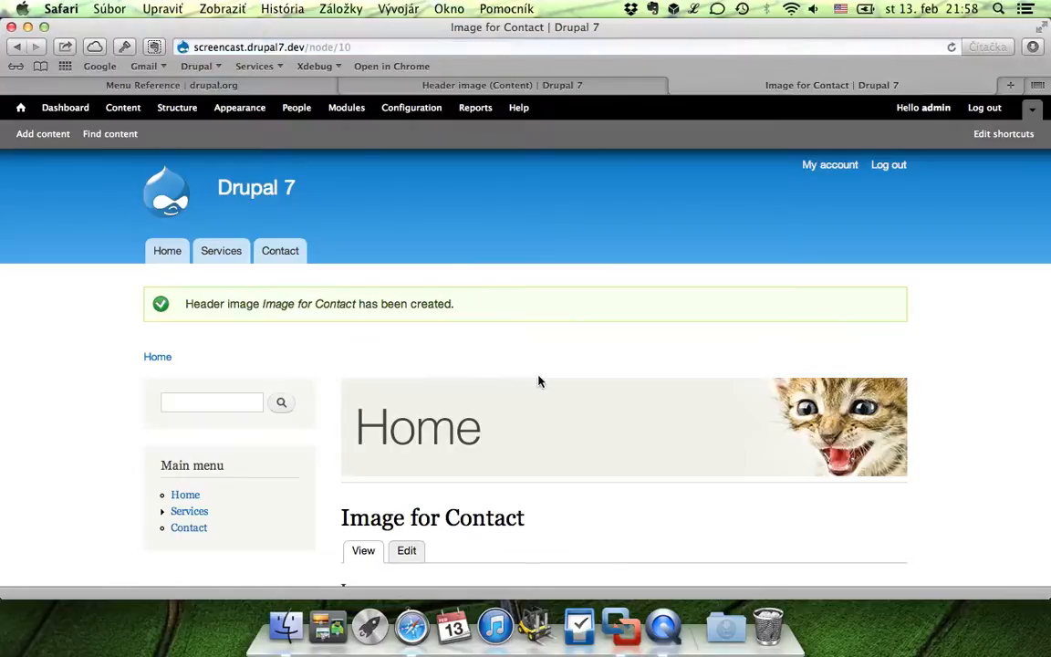
# Examine the saved Image for Contact item, checking its image and its menu reference link.
pyautogui.scroll(-5, 539, 381)
pyautogui.scroll(3, 539, 381)
pyautogui.scroll(-2, 534, 381)
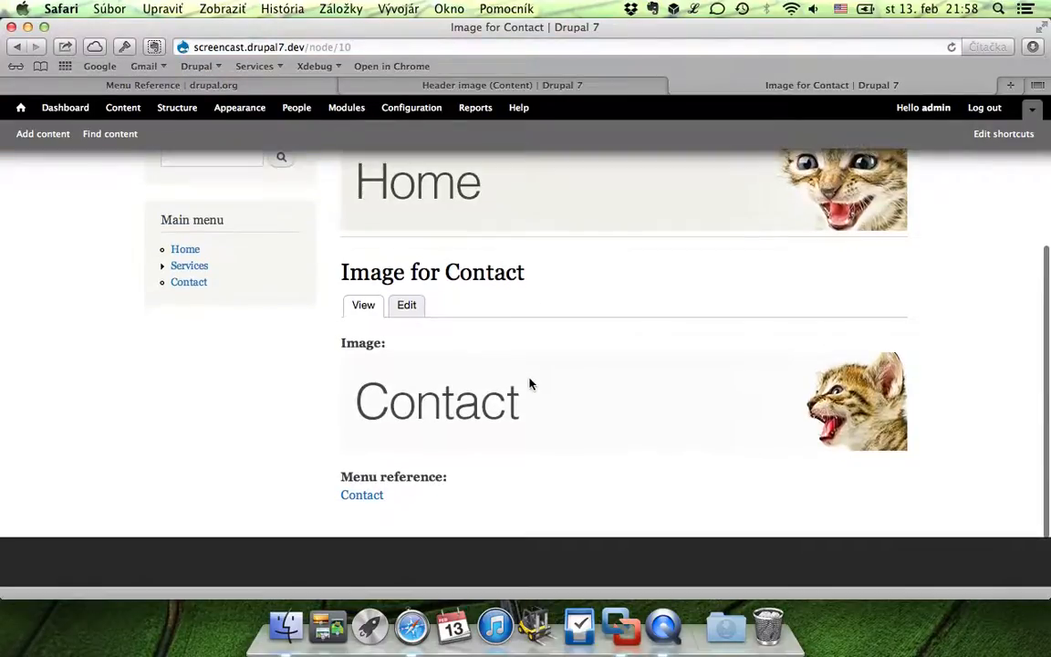
pyautogui.moveTo(391, 497); pyautogui.dragTo(347, 496)
pyautogui.click(407, 502)
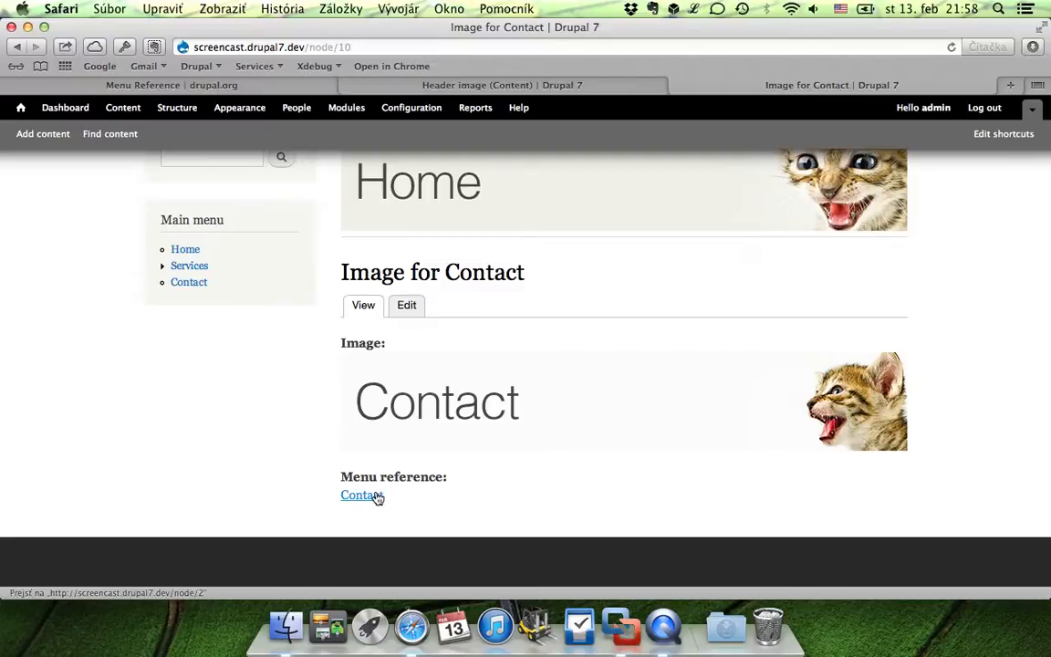
pyautogui.scroll(-1, 362, 501)
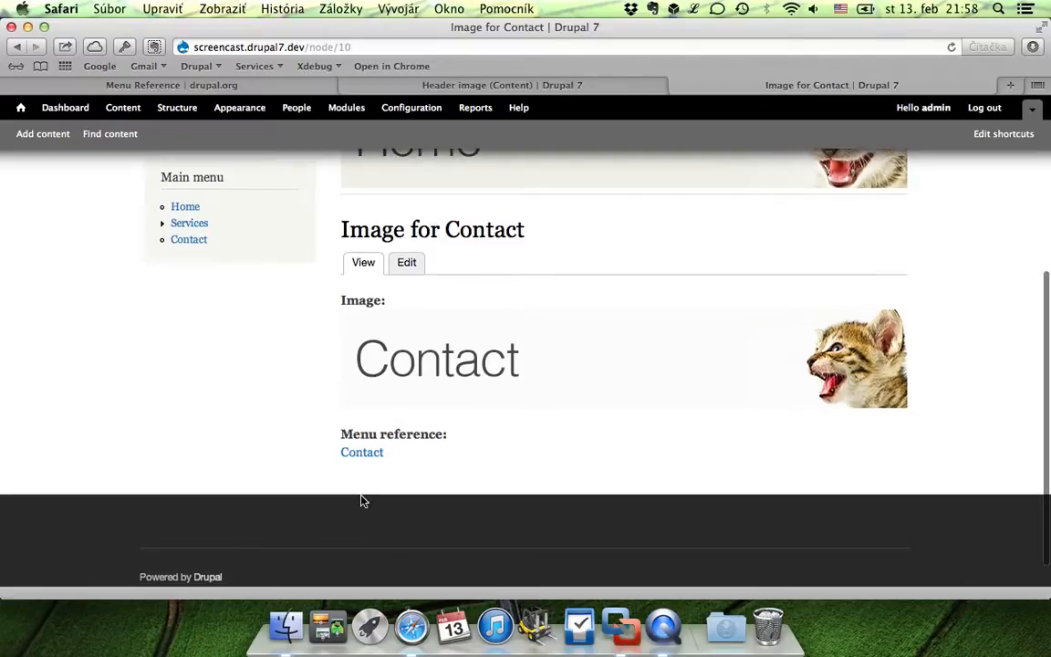
pyautogui.scroll(5, 250, 376)
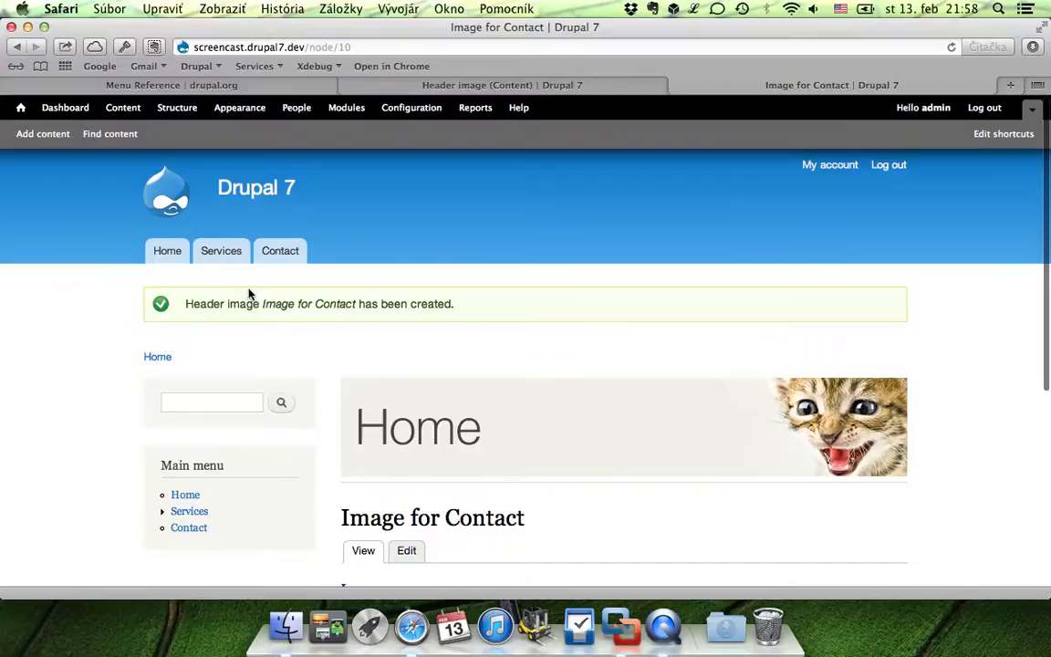
# Visit the Contact page from the main menu and check which header image it displays.
pyautogui.click(279, 252)
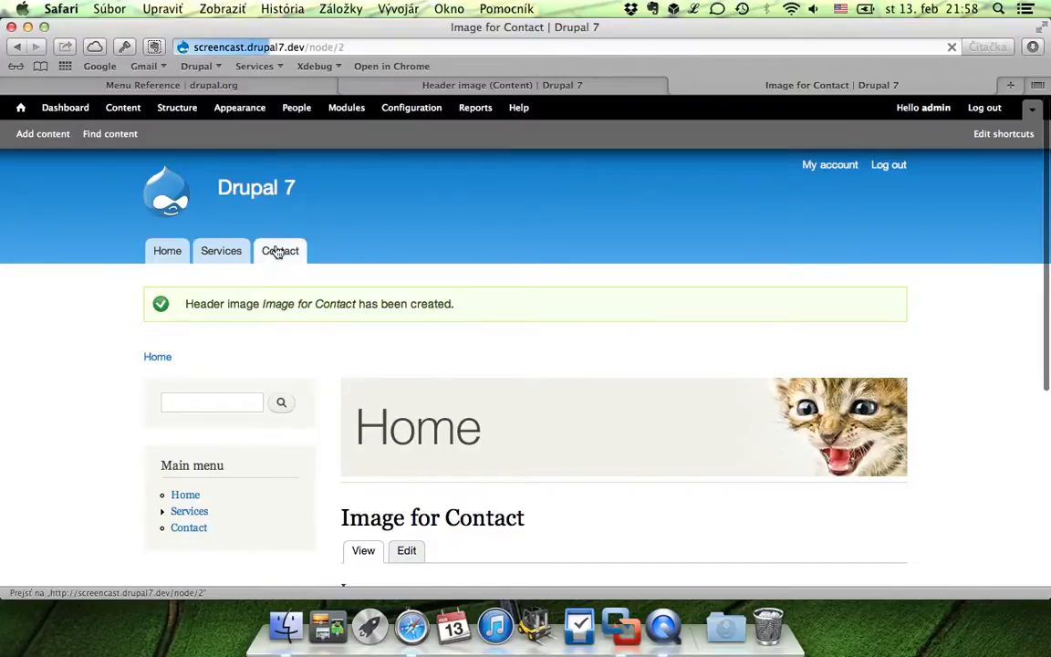
pyautogui.scroll(-3, 146, 342)
pyautogui.scroll(2, 146, 342)
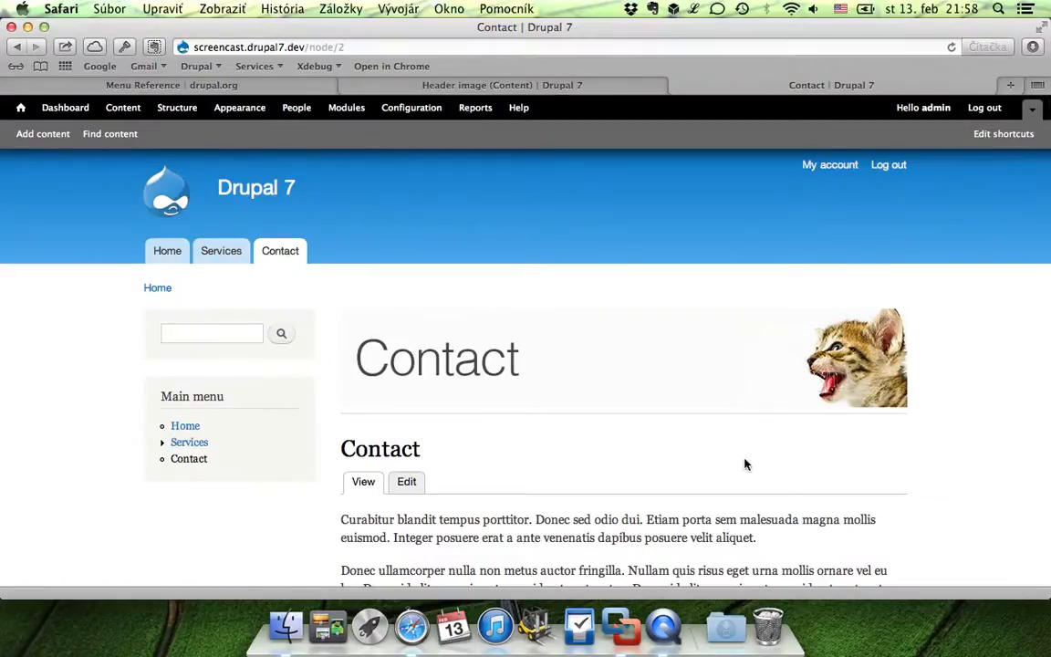
pyautogui.scroll(-2, 701, 402)
pyautogui.scroll(2, 701, 403)
pyautogui.scroll(-4, 701, 402)
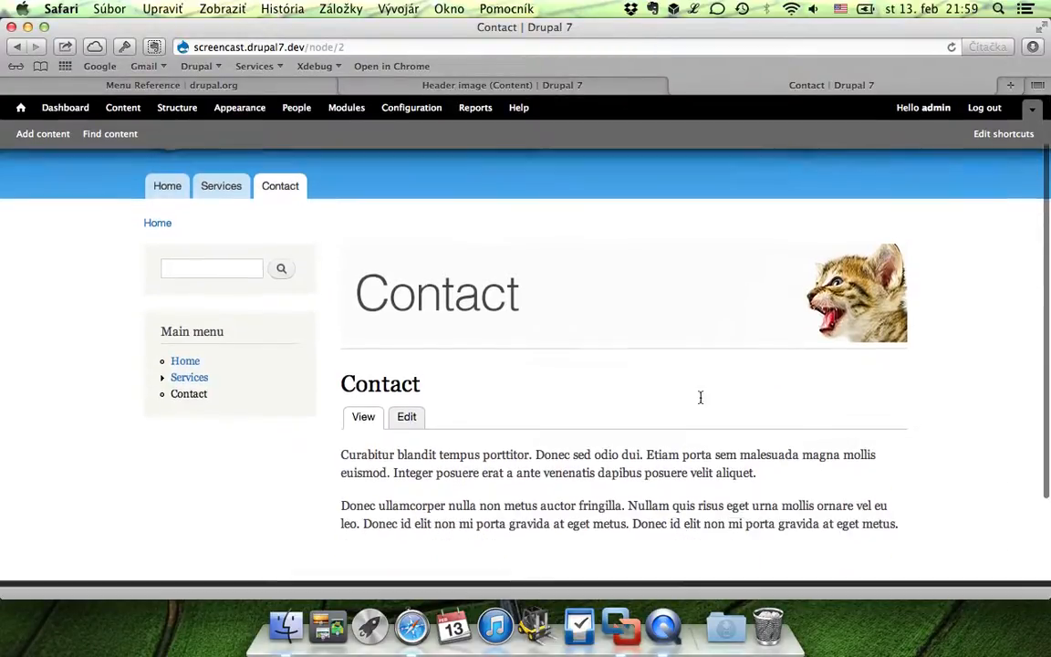
pyautogui.scroll(4, 701, 399)
pyautogui.scroll(-4, 701, 398)
pyautogui.scroll(4, 701, 399)
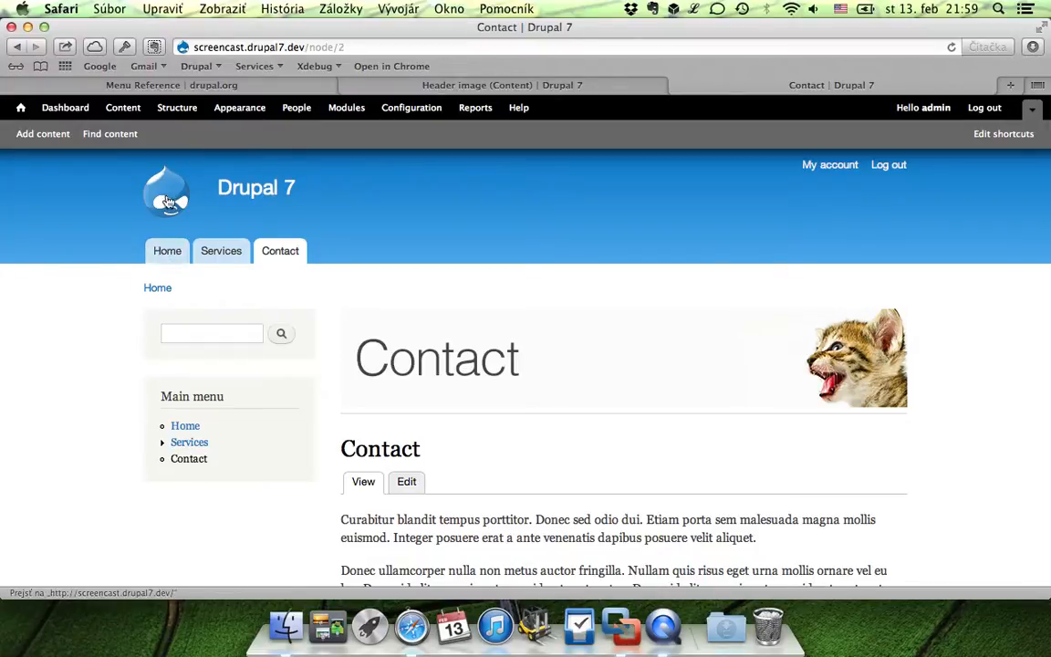
# Switch to the Menu Reference project page on drupal.org and review the module's description and example.
pyautogui.click(169, 85)
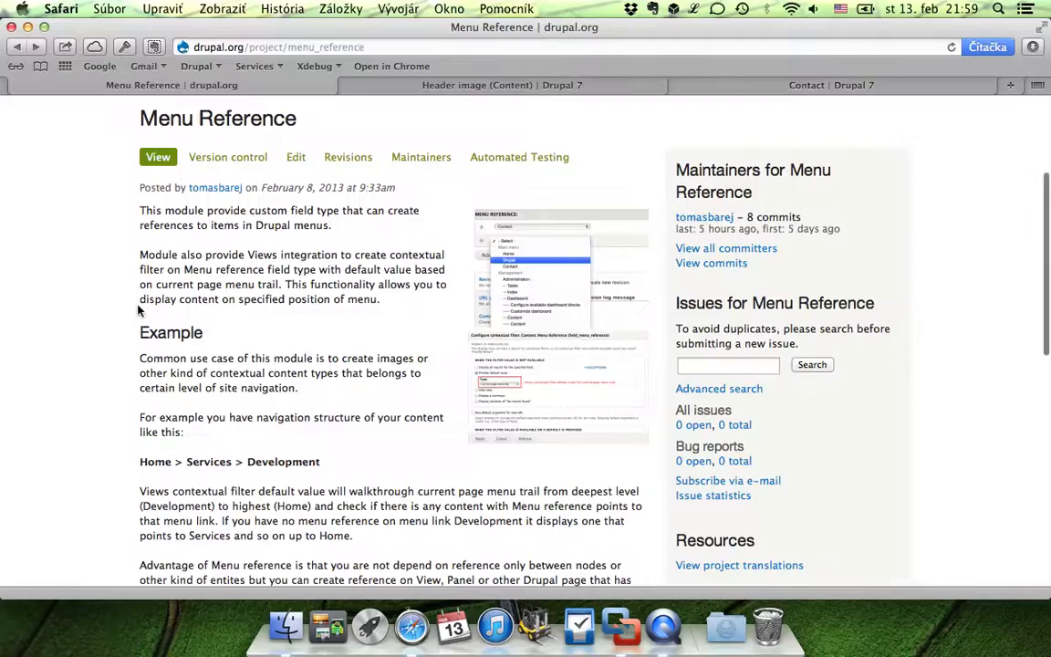
pyautogui.scroll(5, 137, 306)
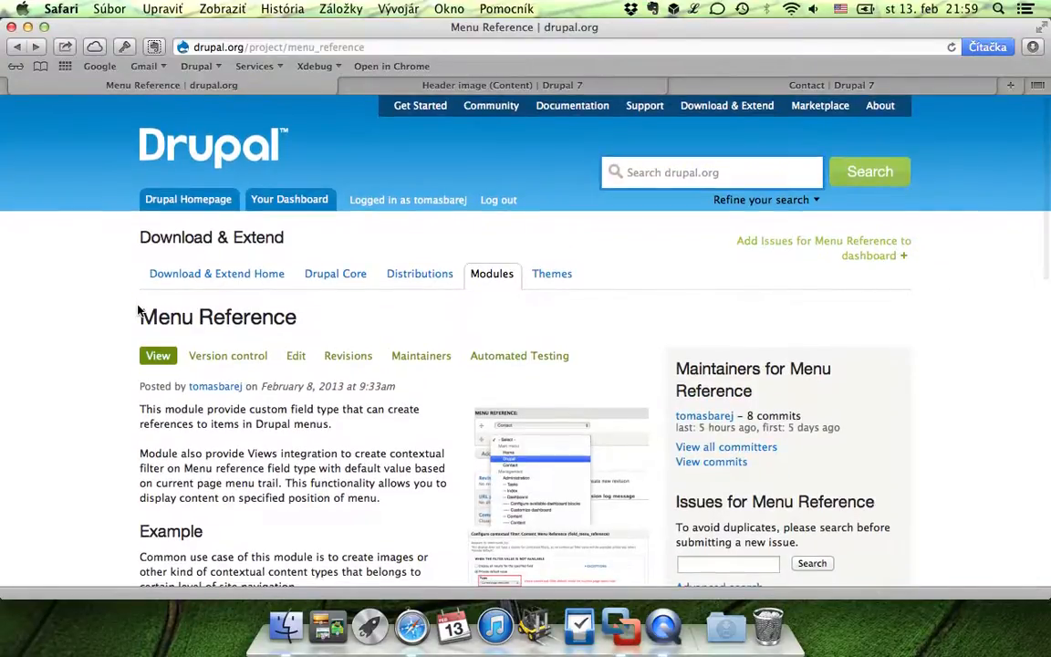
pyautogui.scroll(-5, 88, 373)
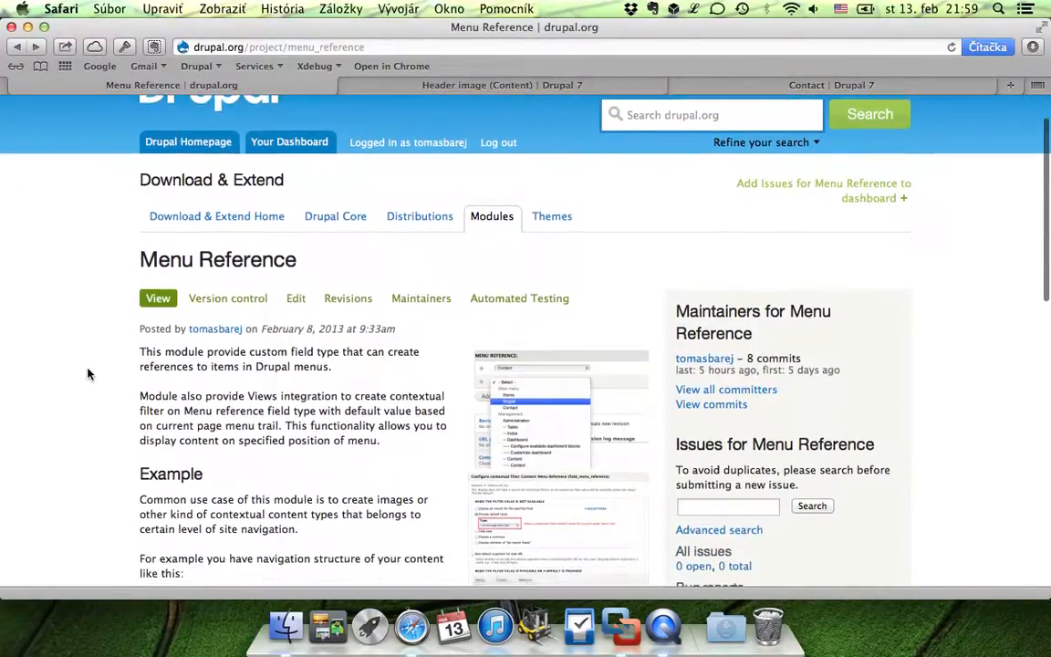
pyautogui.scroll(-1, 89, 373)
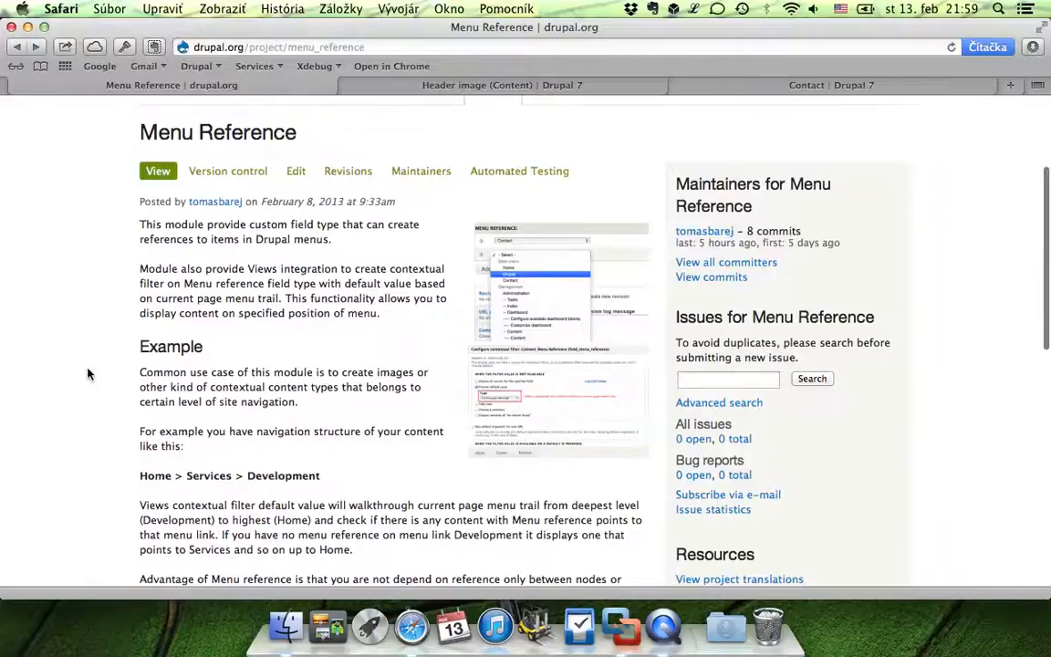
pyautogui.scroll(-1, 89, 373)
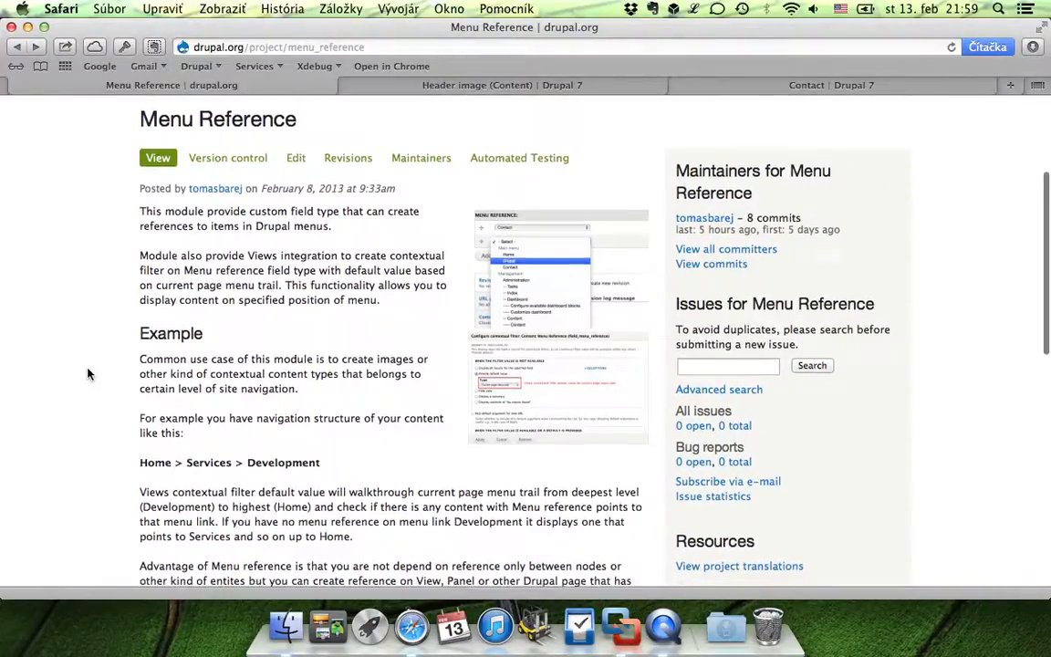
pyautogui.scroll(-3, 88, 373)
pyautogui.scroll(2, 89, 374)
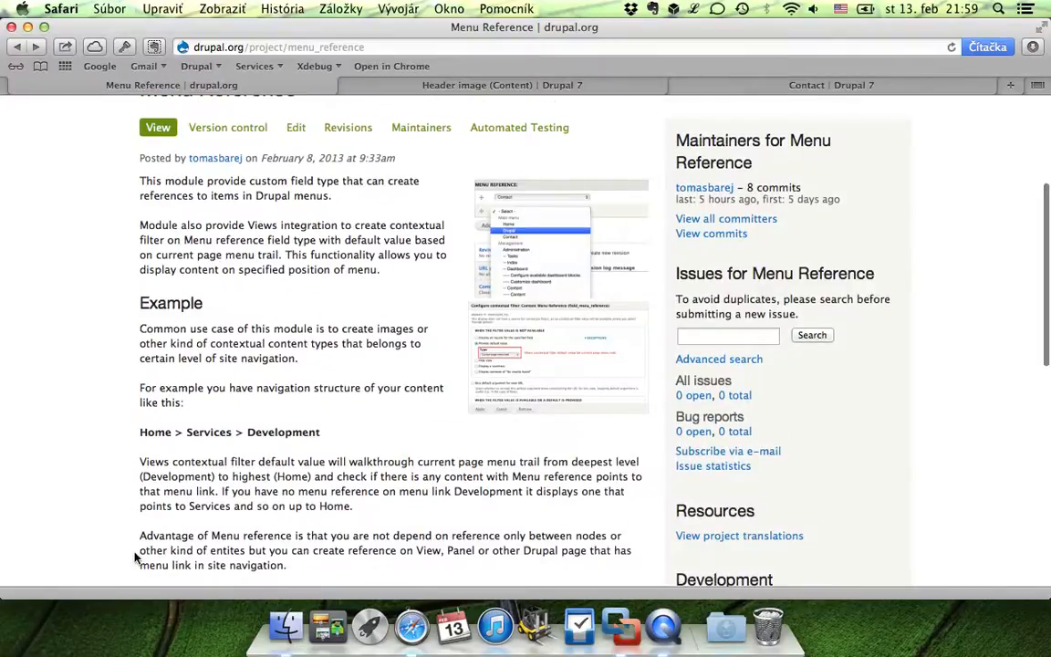